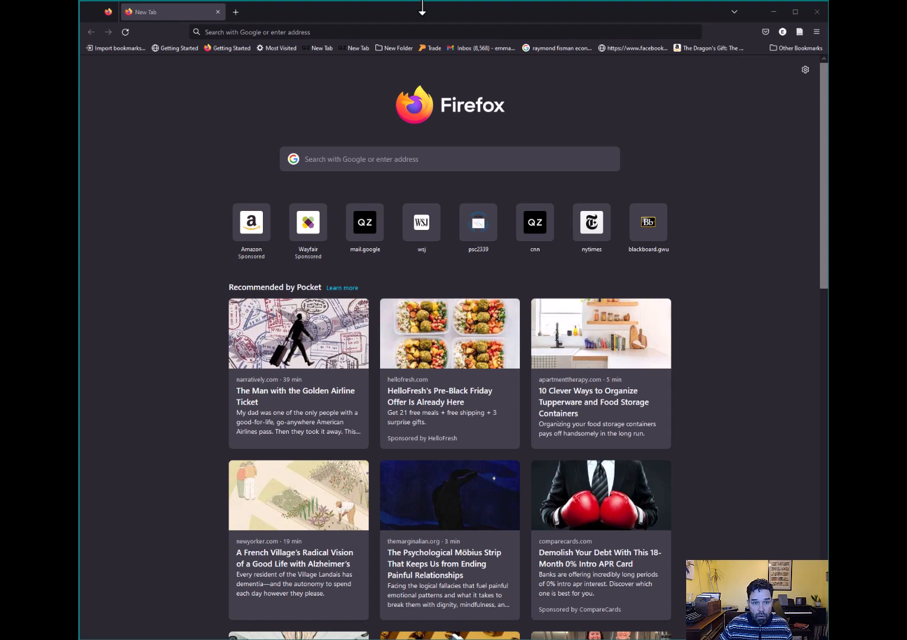
Search the web for "world bank development indicators" and open the World Development Indicators DataBank page
left_click(412, 31)
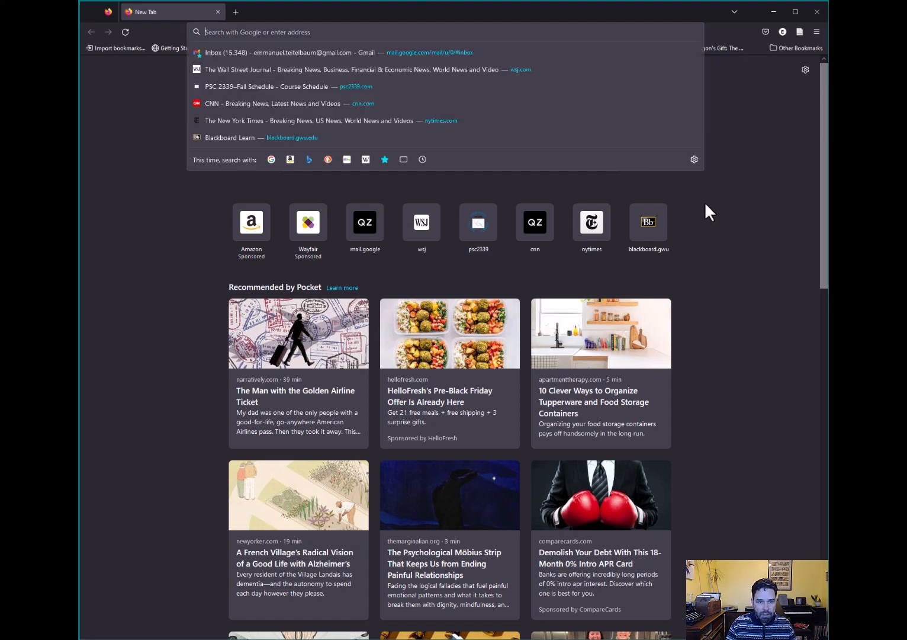
type("wo")
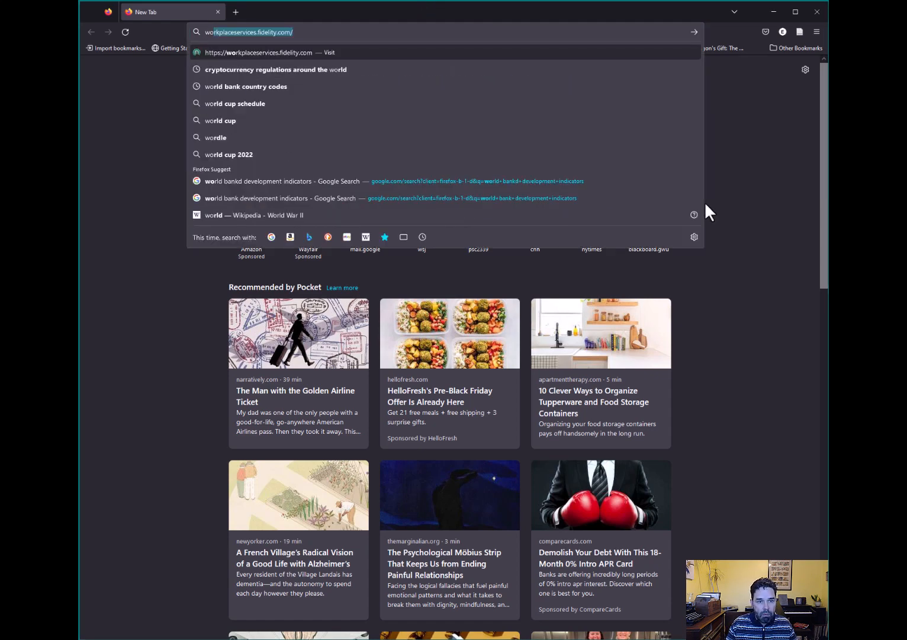
type("rl")
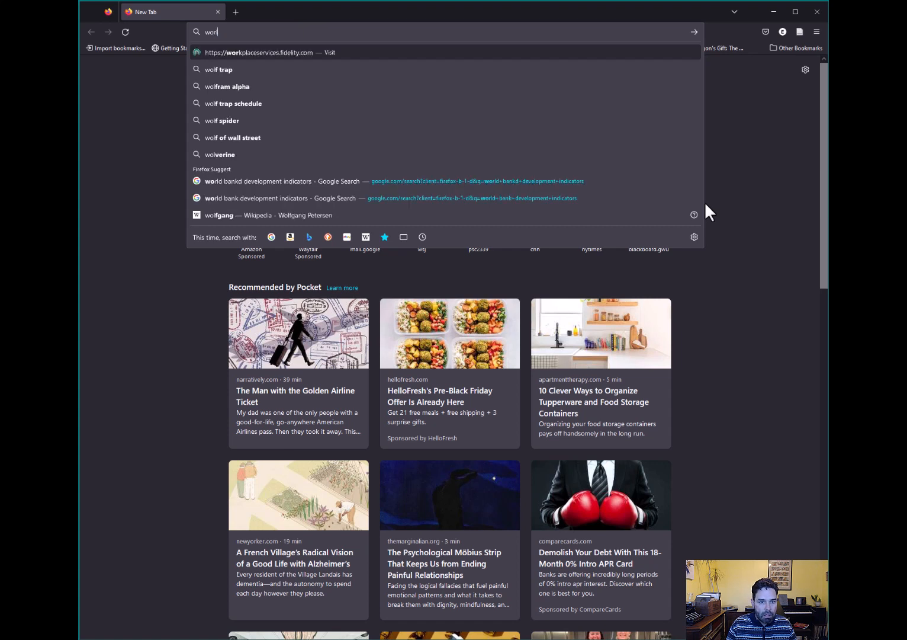
type("d bank de")
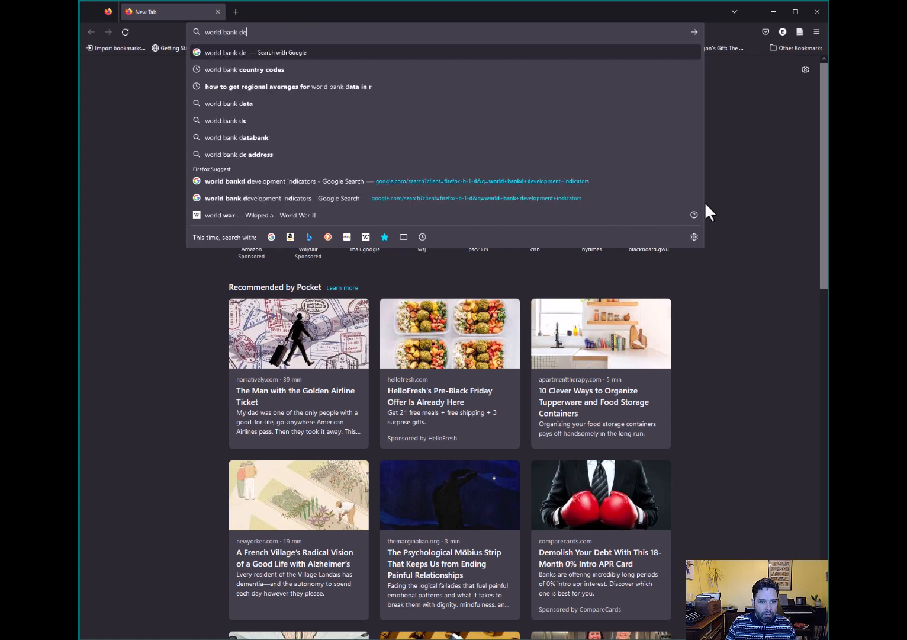
type("velopment indic")
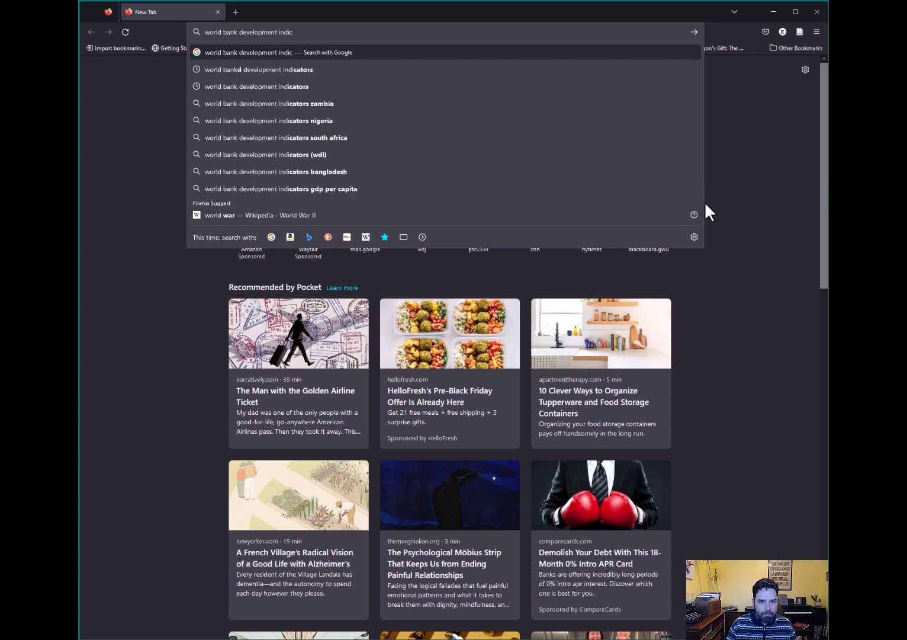
type("ators")
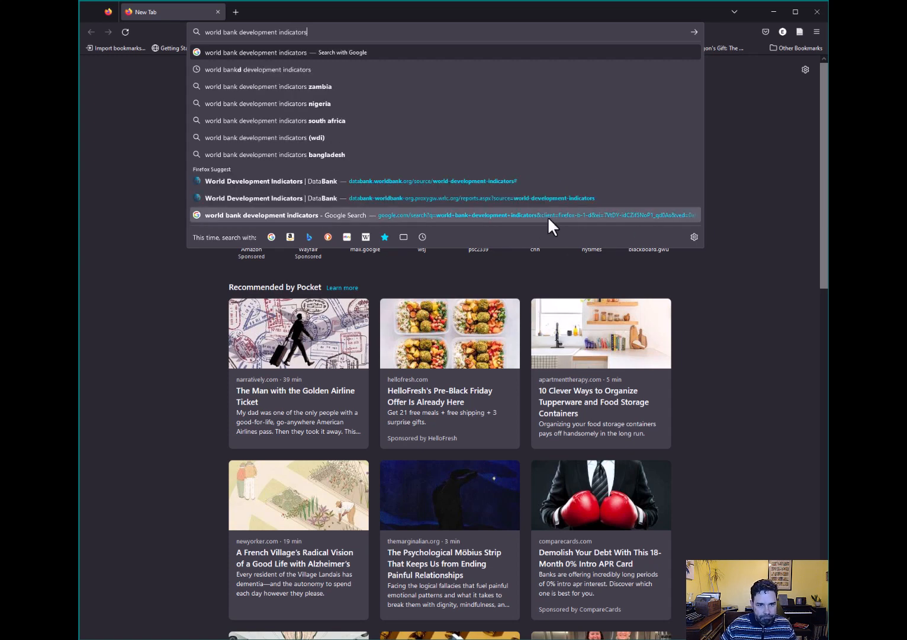
key("Return")
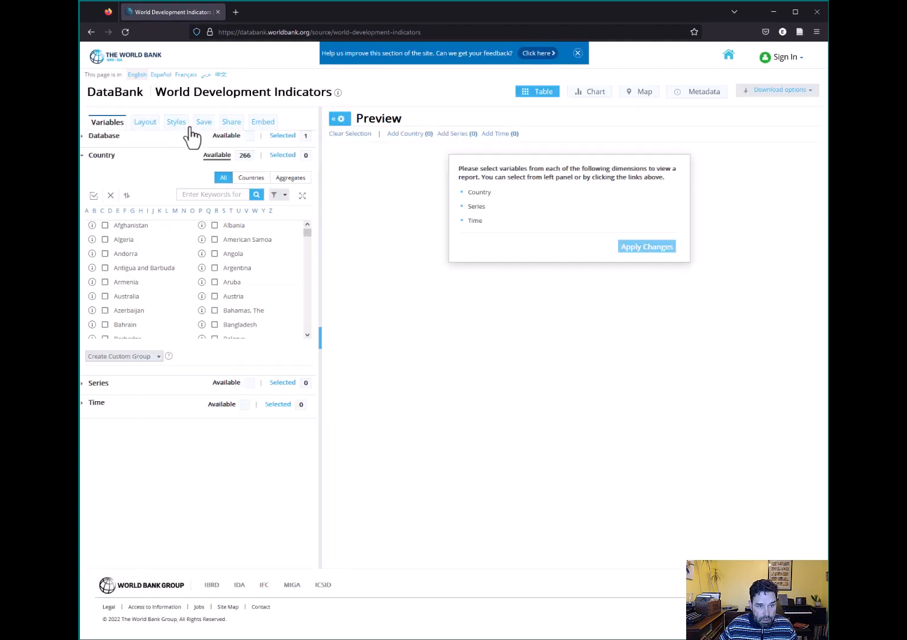
Restrict the Country list to individual countries, leaving out aggregates, and select all of them
left_click(116, 139)
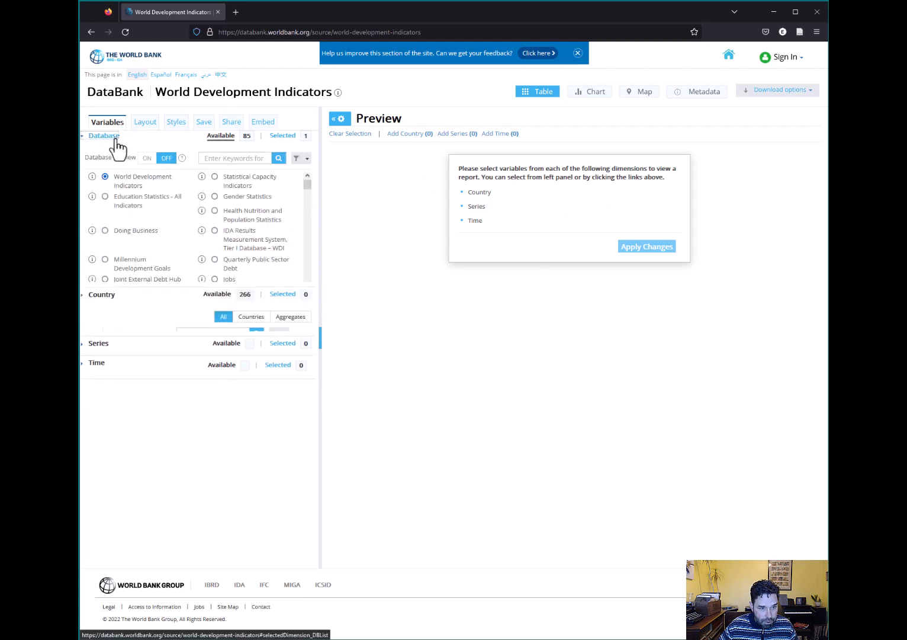
left_click(117, 142)
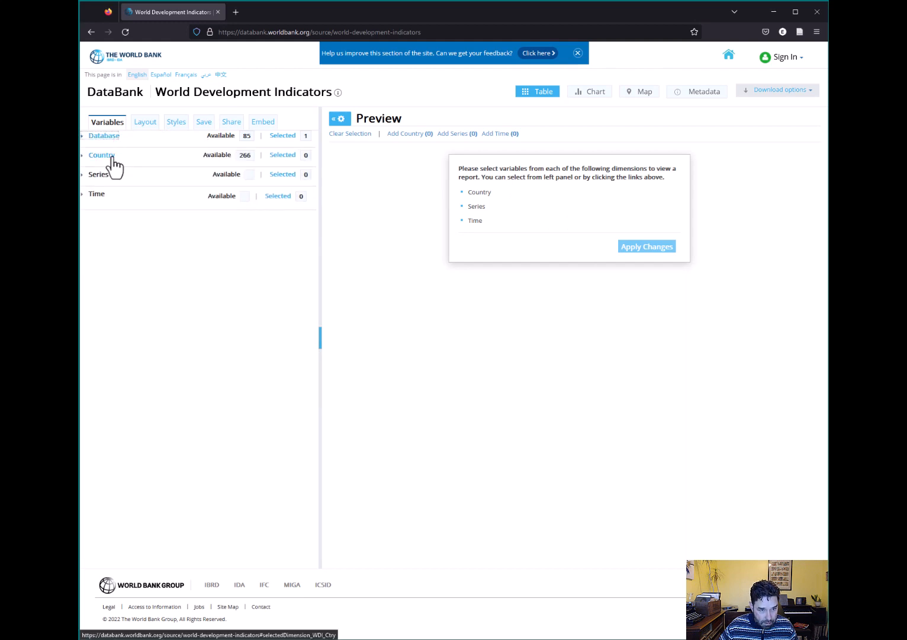
left_click(111, 156)
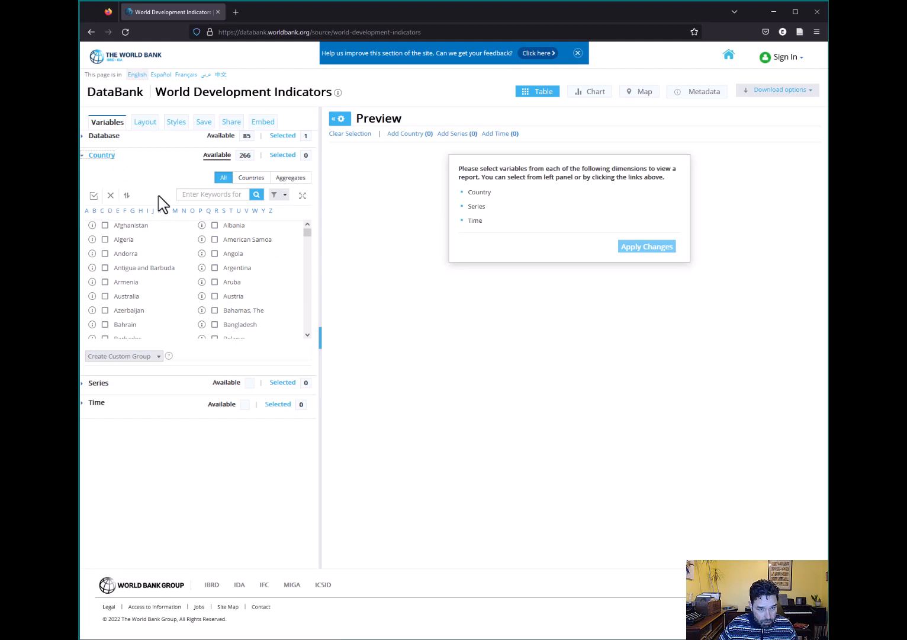
left_click(251, 178)
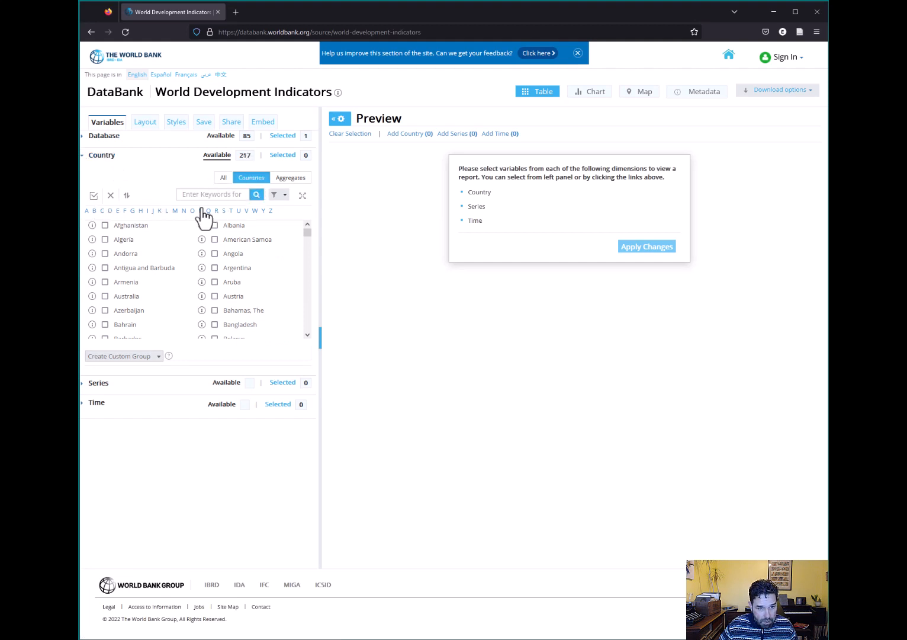
left_click(93, 197)
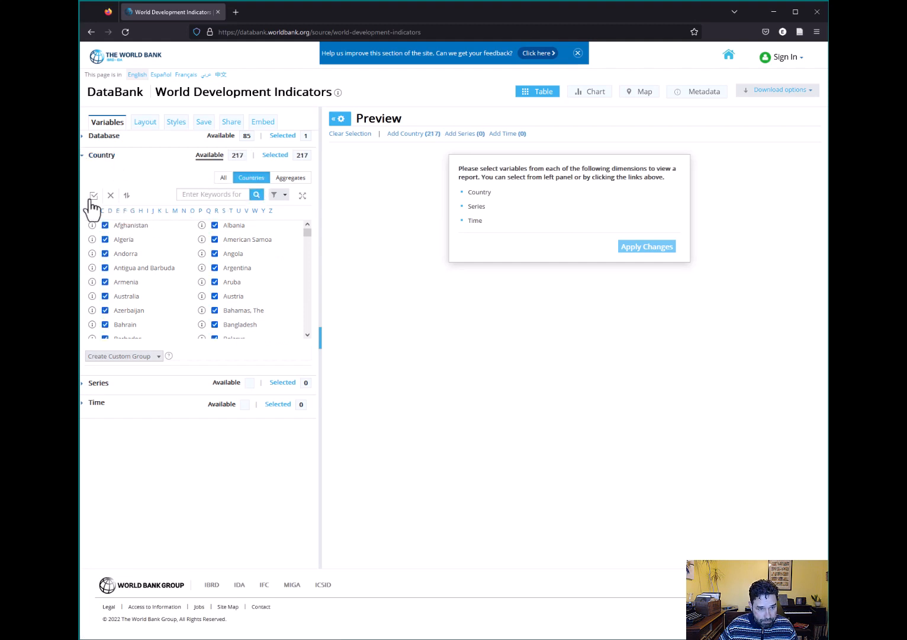
Add the World aggregate to the country selection and collapse the Country section
left_click(296, 180)
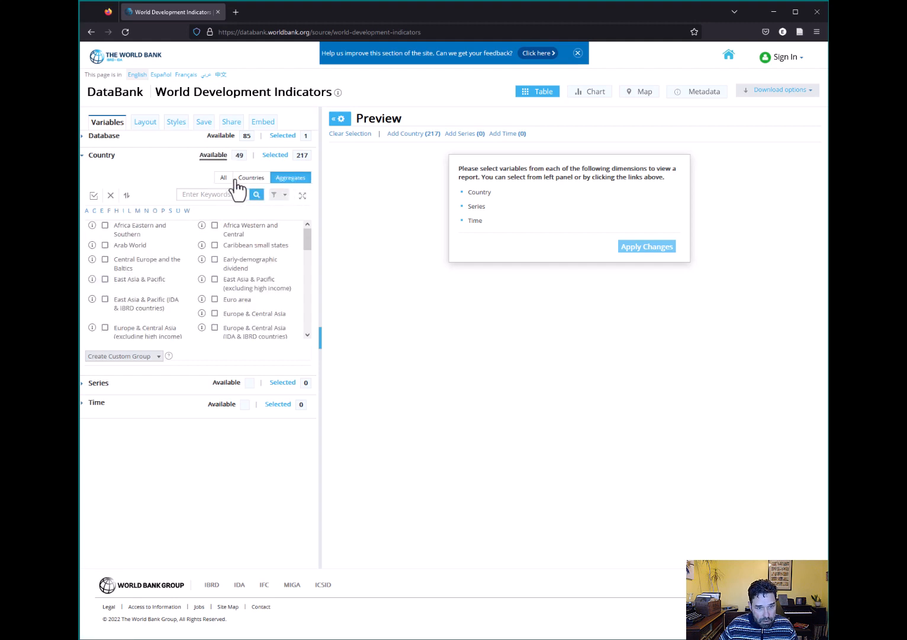
left_click(268, 184)
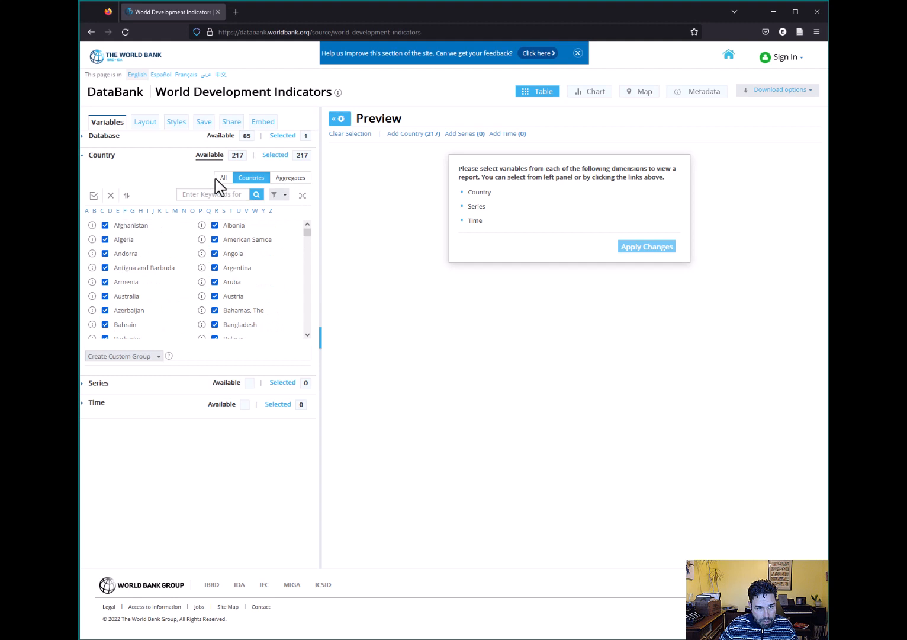
left_click(296, 180)
scroll(285, 275, "down", 5)
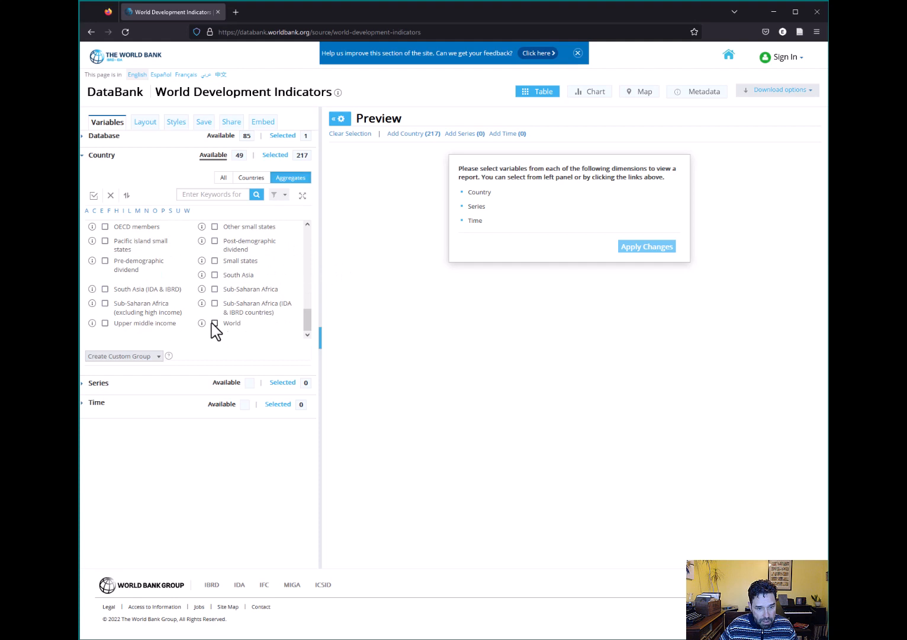
left_click(215, 323)
left_click(84, 166)
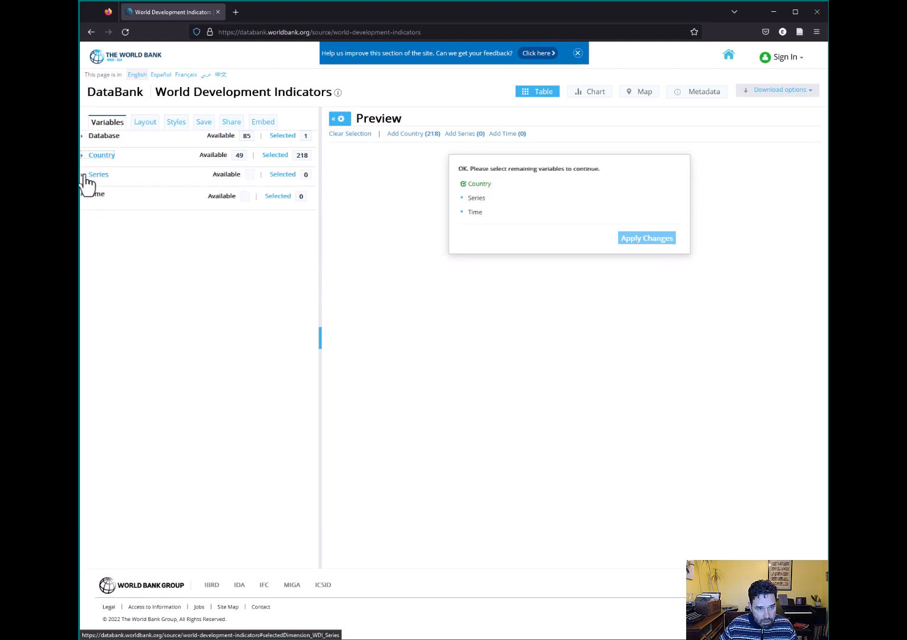
Search the available series for "labor force participation"
left_click(87, 179)
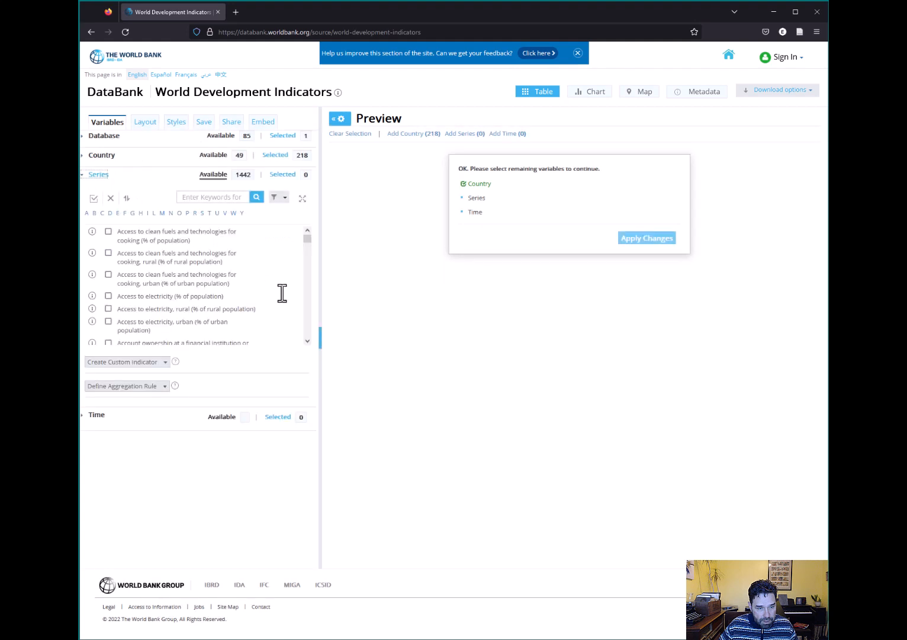
left_click(200, 198)
type("labro")
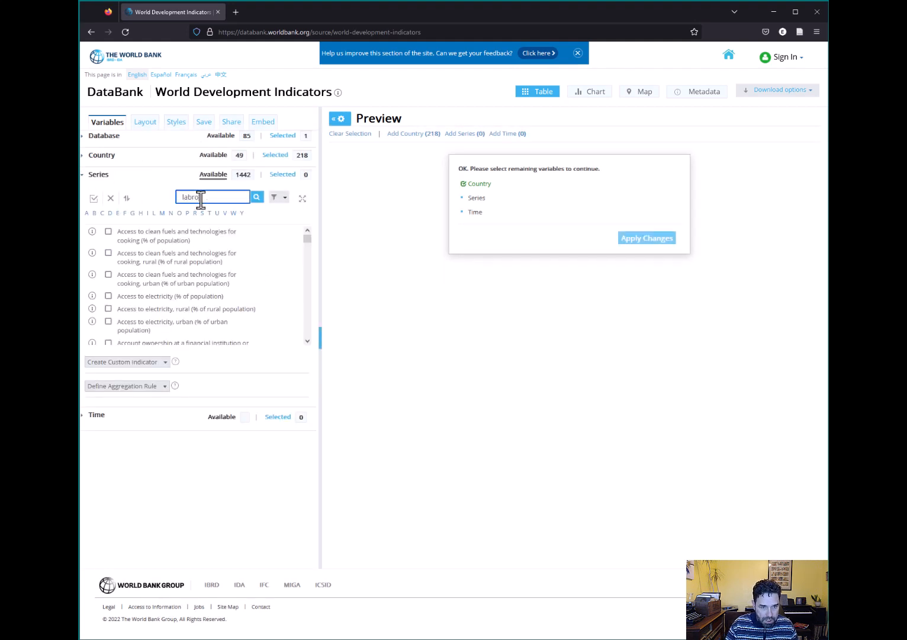
key("BackSpace")
key("BackSpace")
type("or force")
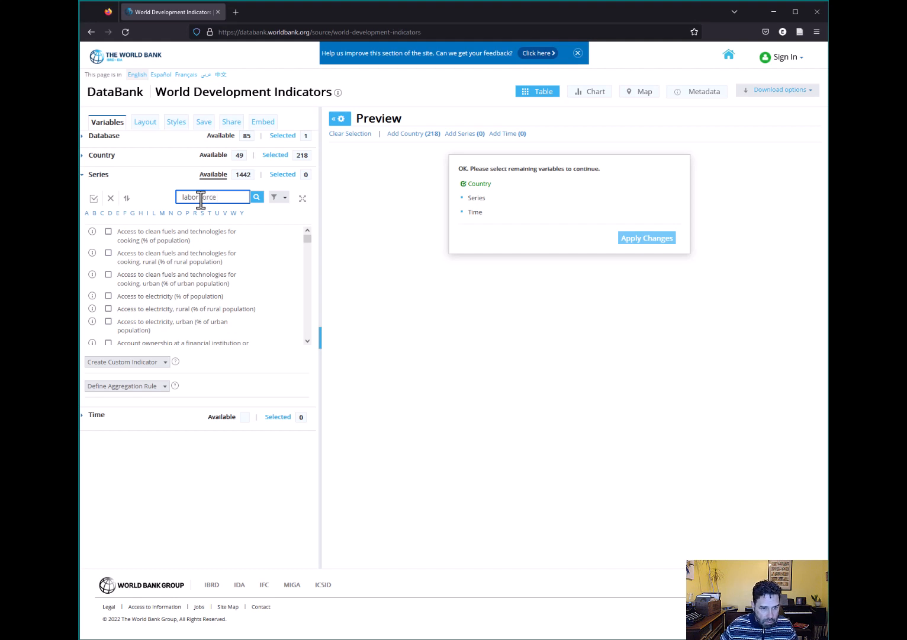
key("Return")
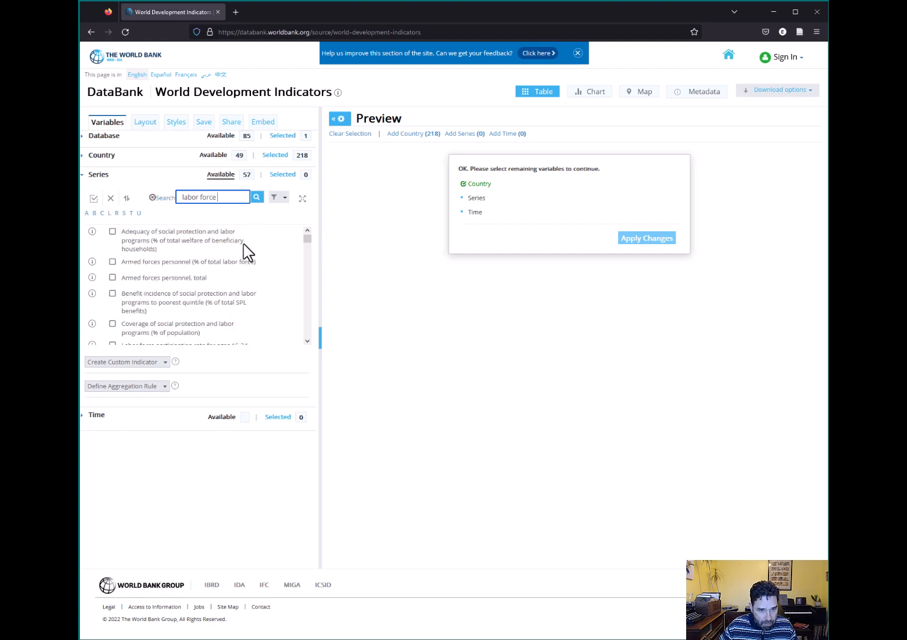
type("participation")
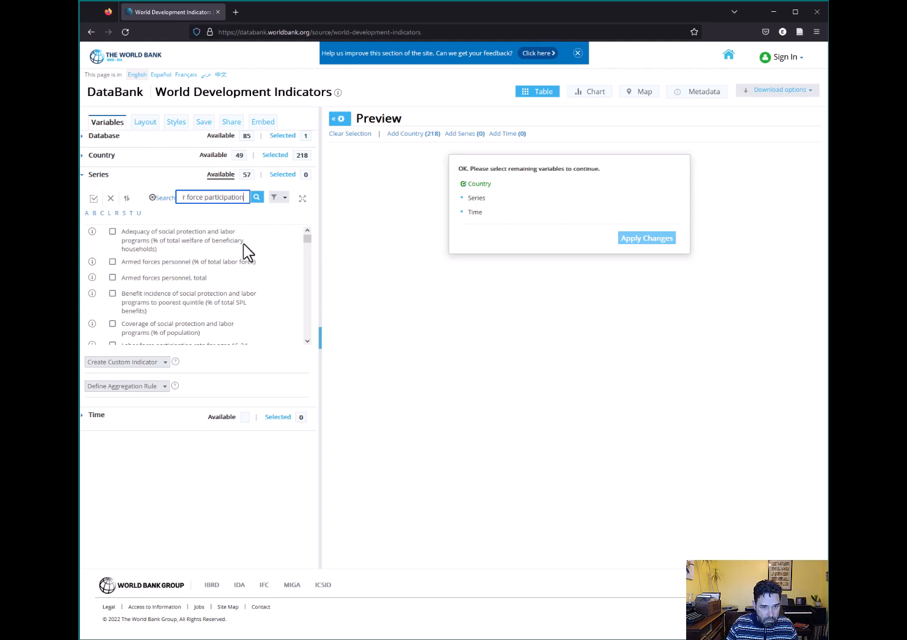
key("Return")
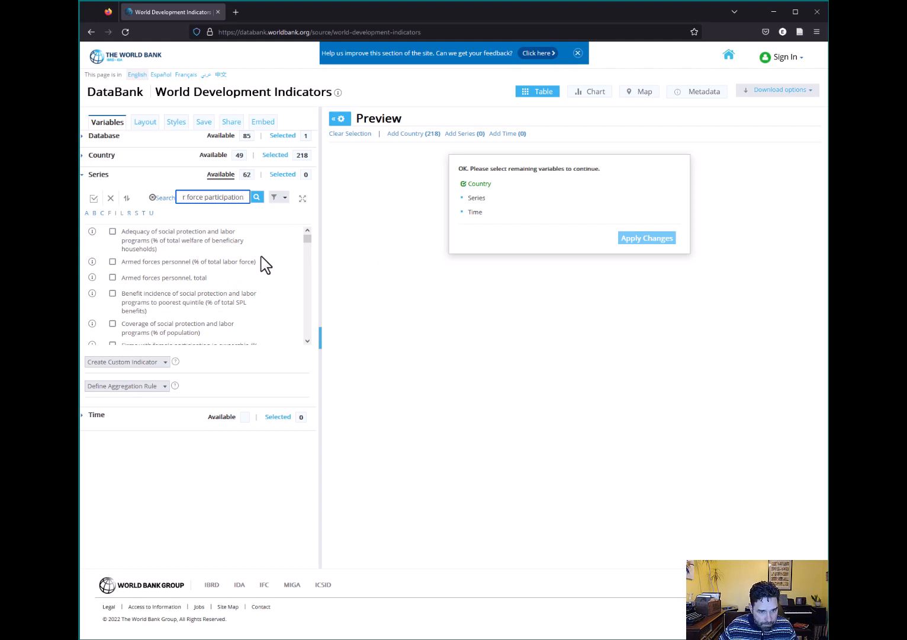
left_click(258, 202)
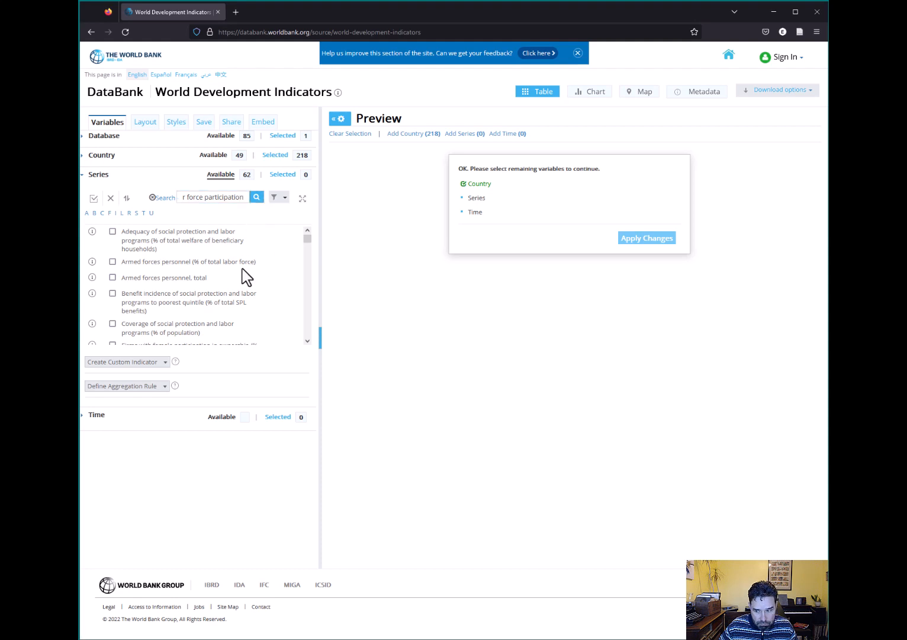
Select the series for female labor force participation rate, ages 15-64 (modeled ILO estimate)
scroll(192, 257, "down", 5)
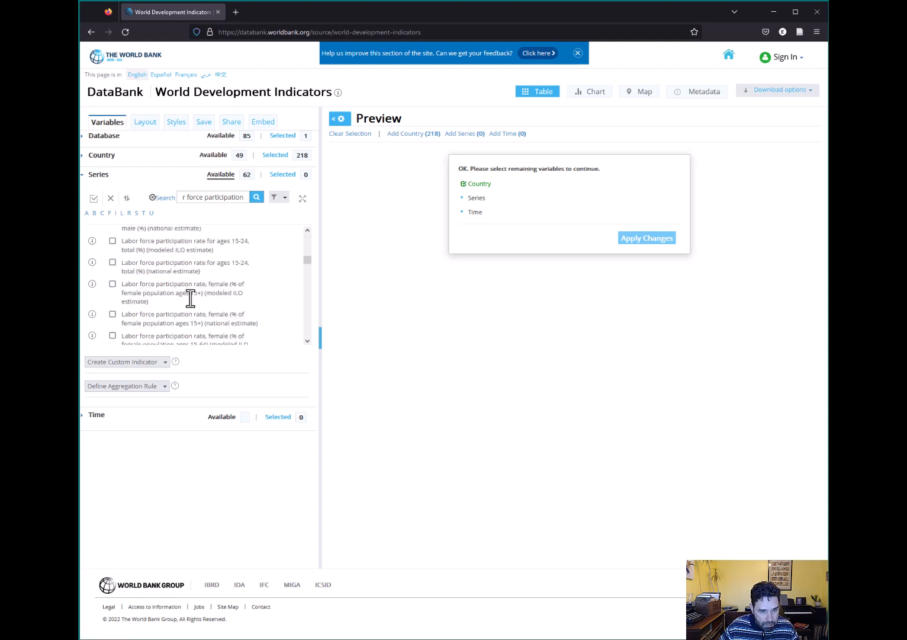
scroll(190, 302, "down", 1)
scroll(190, 305, "down", 2)
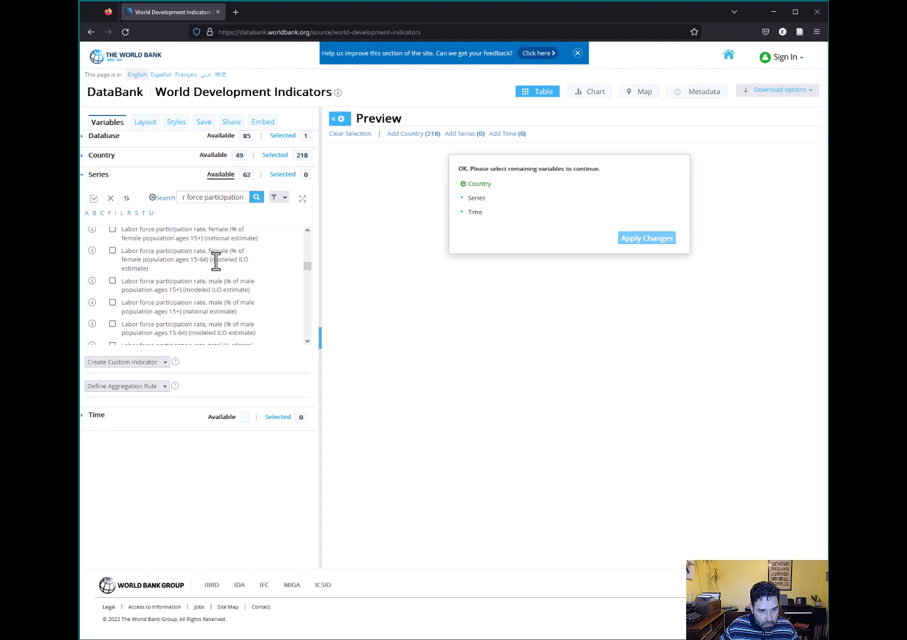
left_click(113, 250)
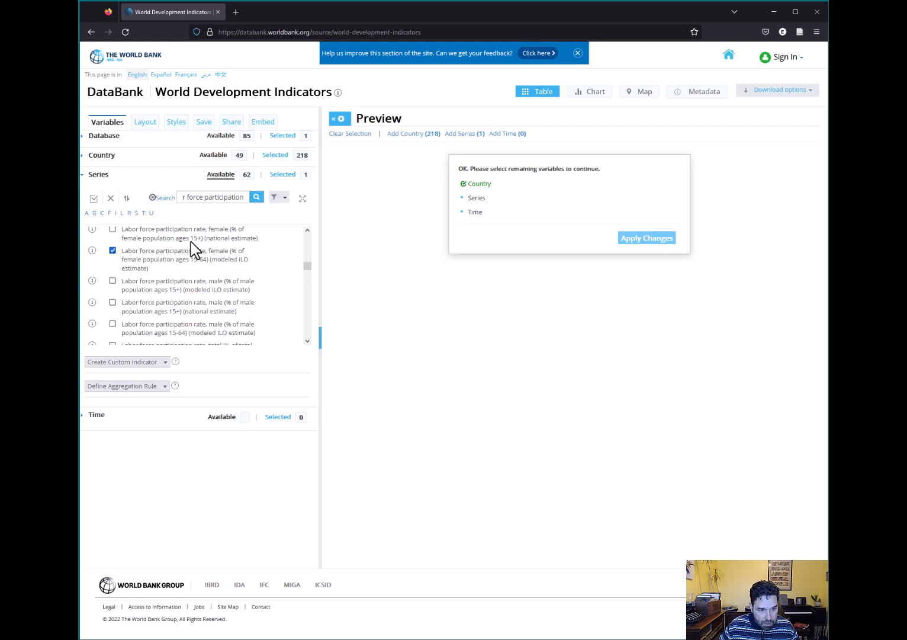
Search the series for "gdp", select GDP per capita (constant 2015 US$) and collapse the Series section
left_click_drag(247, 197, 172, 200)
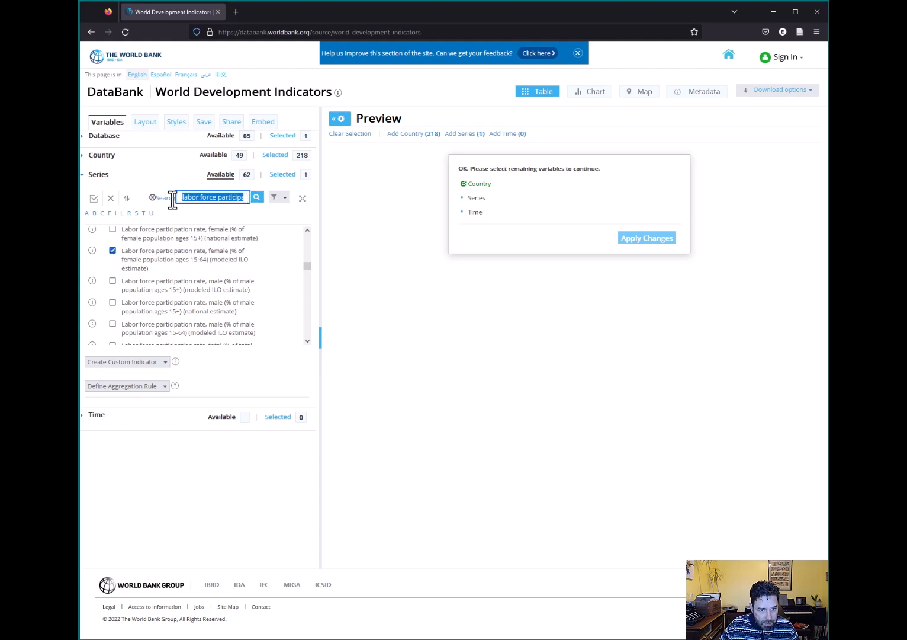
type("gdp")
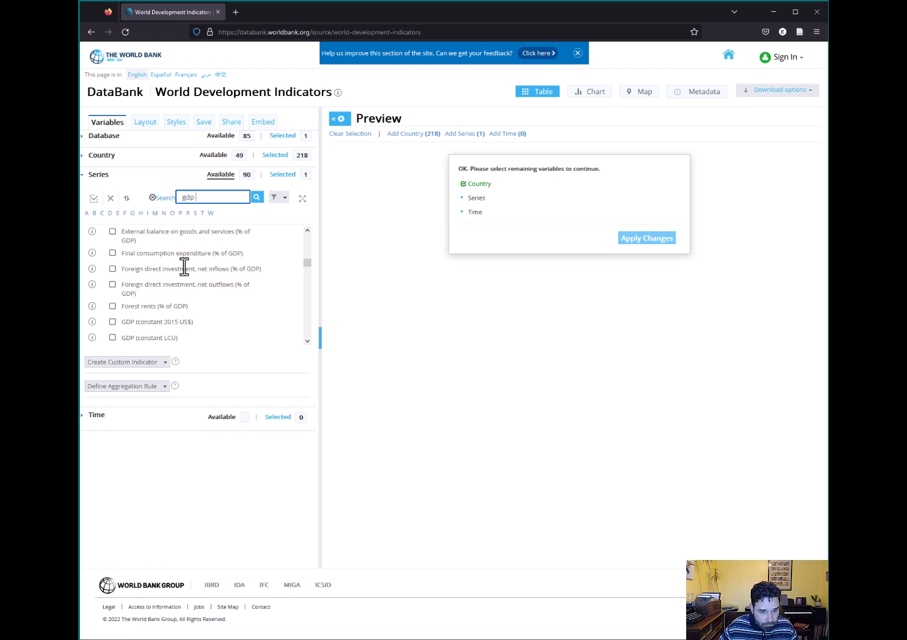
scroll(185, 267, "down", 3)
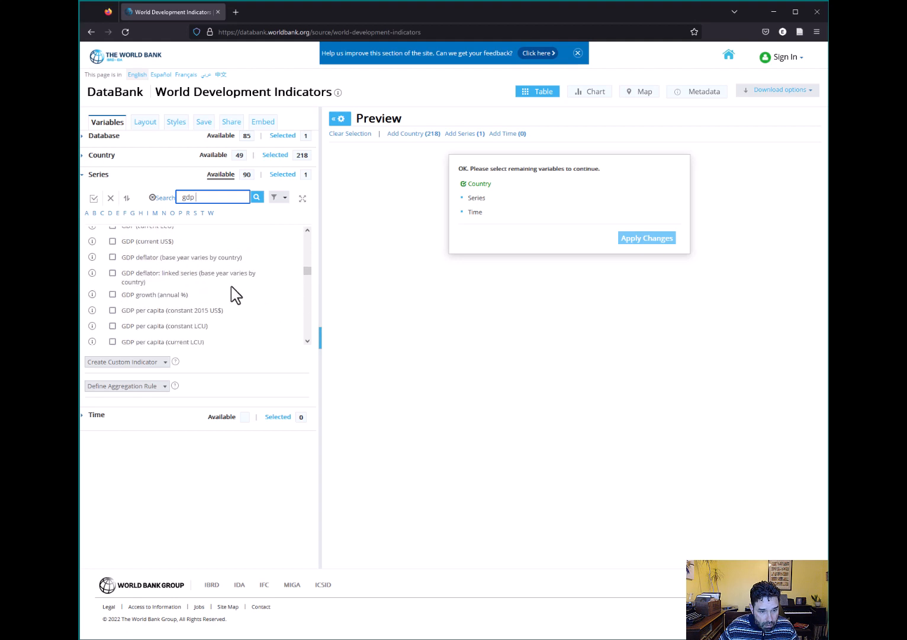
left_click(113, 310)
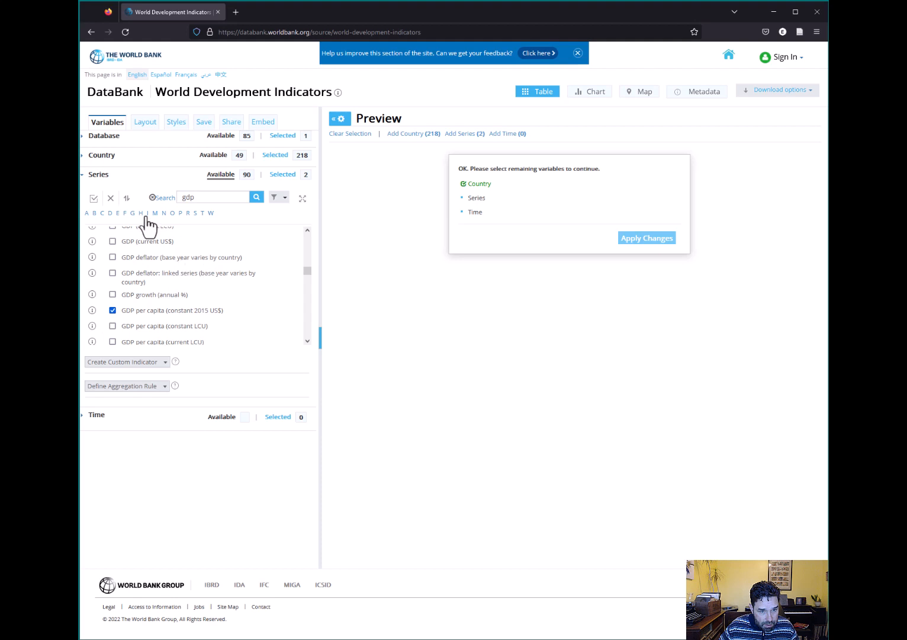
scroll(229, 254, "down", 3)
scroll(223, 266, "up", 3)
left_click(96, 175)
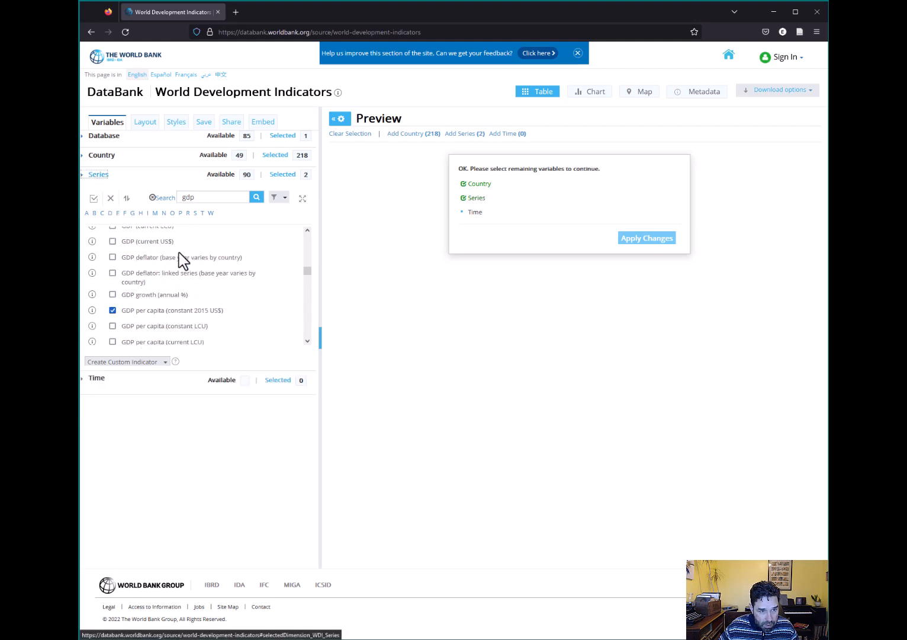
Select the 25 most recent years as the time range and apply the changes to generate the report
left_click(99, 195)
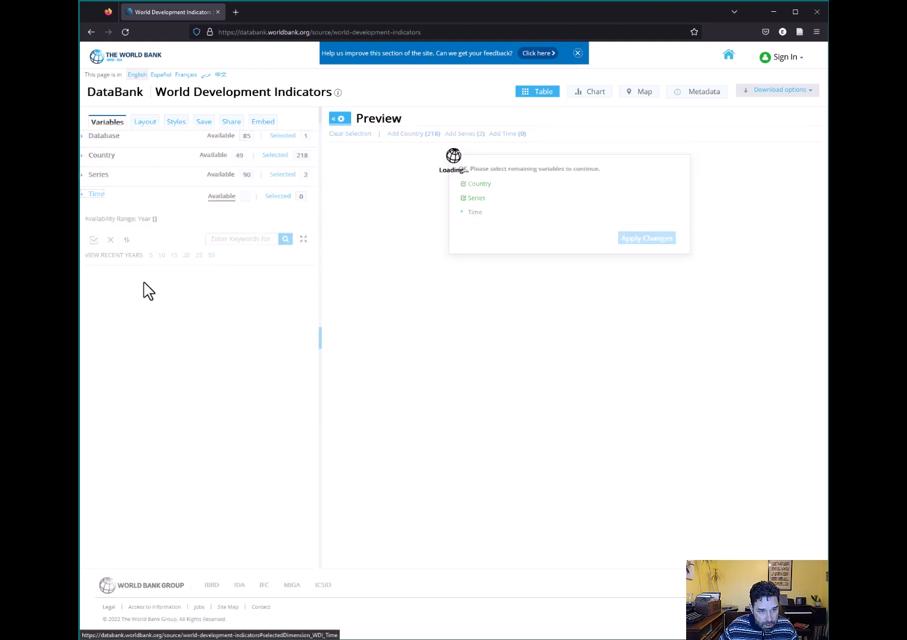
left_click(199, 256)
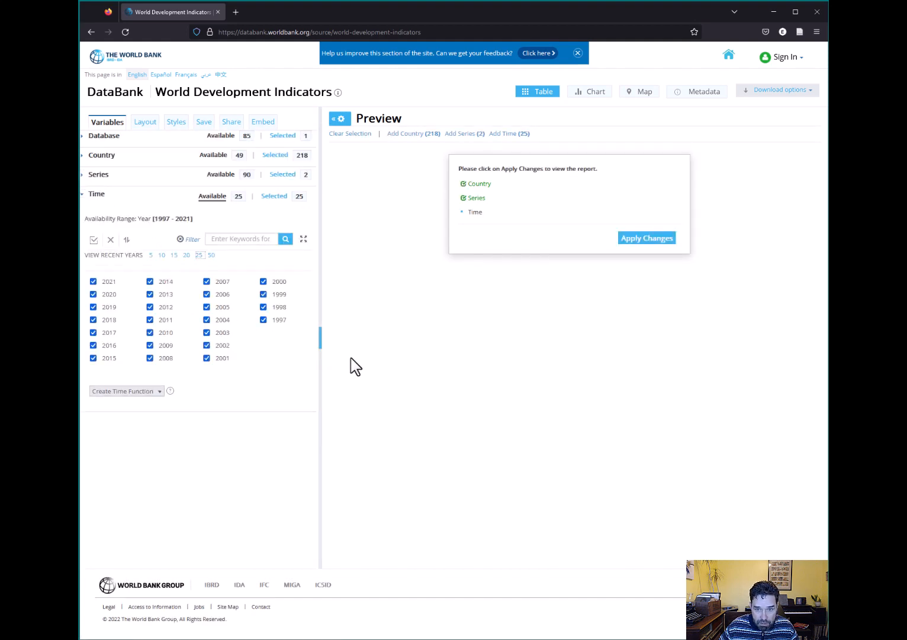
left_click(651, 240)
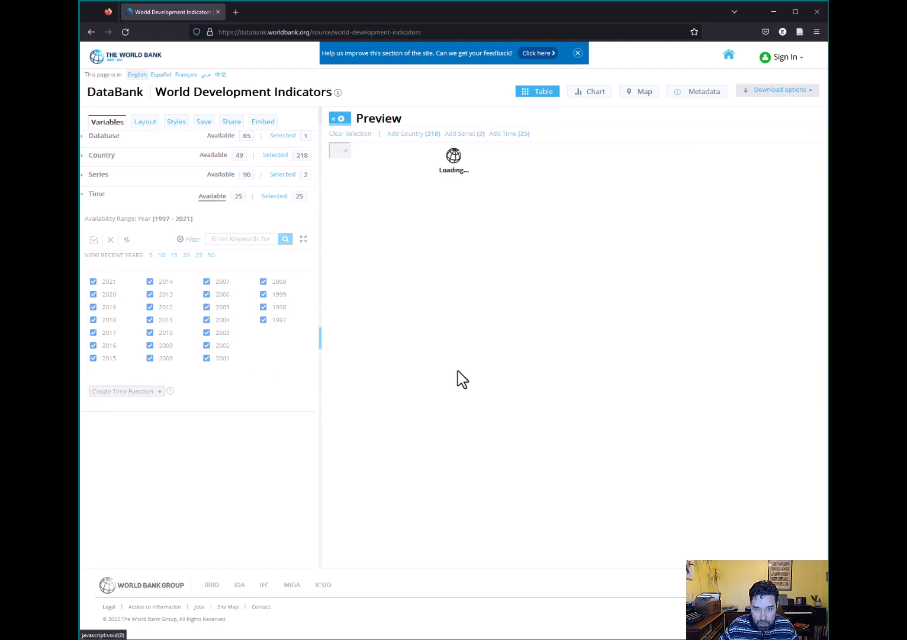
Download the report as an Excel file and check for it in the Power BI Lesson folder
left_click(780, 99)
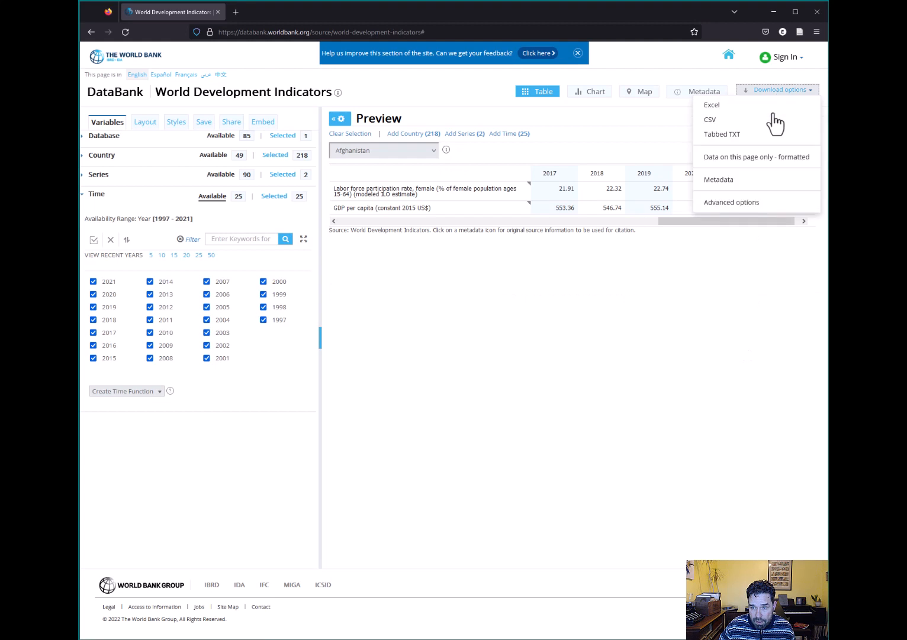
left_click(764, 107)
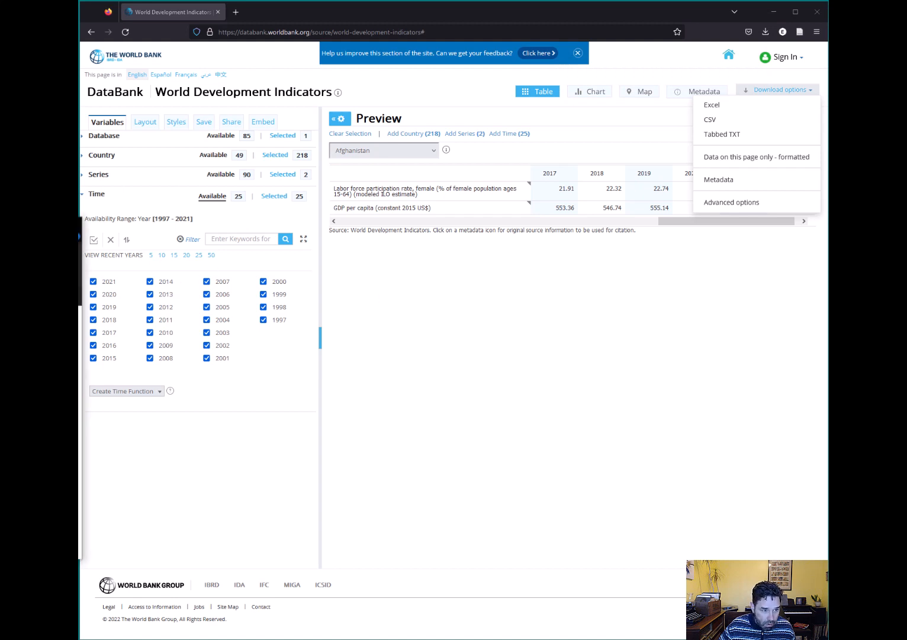
left_click_drag(79, 223, 752, 139)
left_click(767, 134)
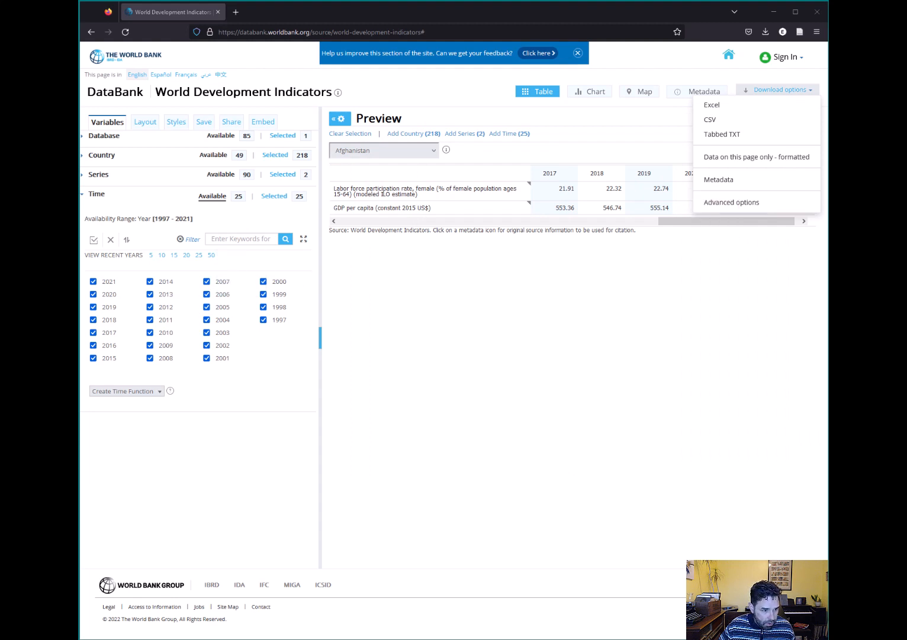
left_click_drag(80, 204, 452, 105)
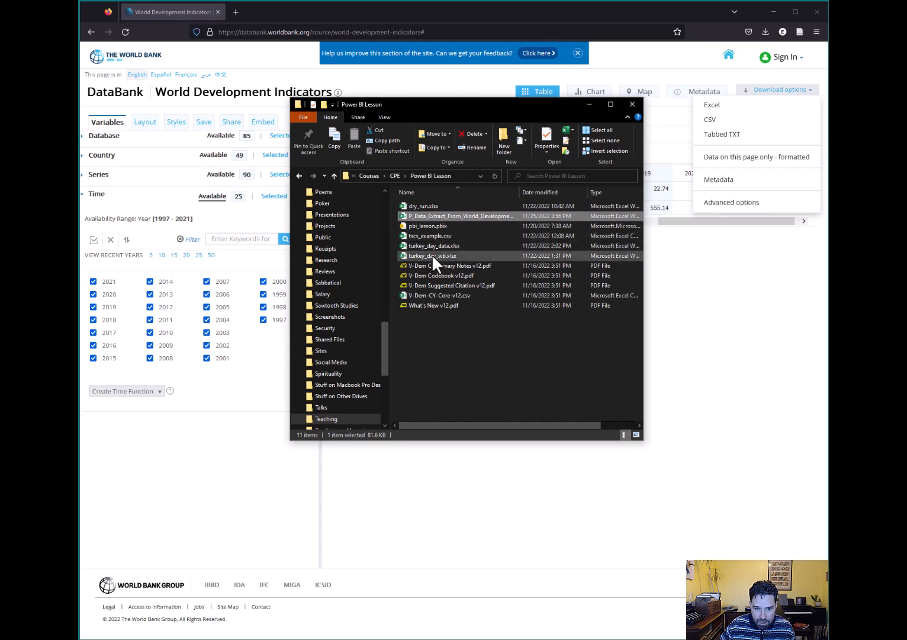
left_click_drag(453, 104, 41, 163)
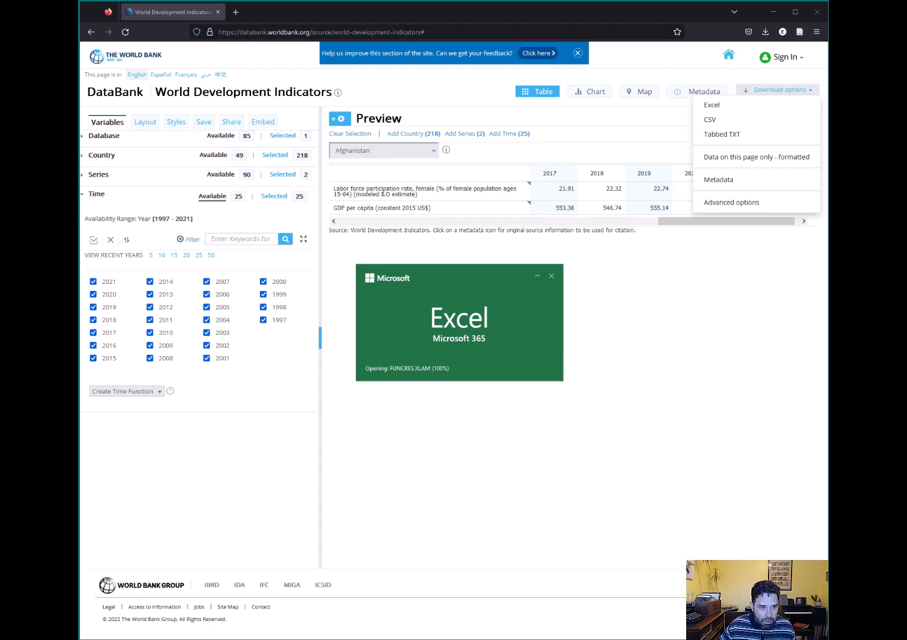
Switch to Excel and create a blank workbook
left_click_drag(390, 134, 512, 119)
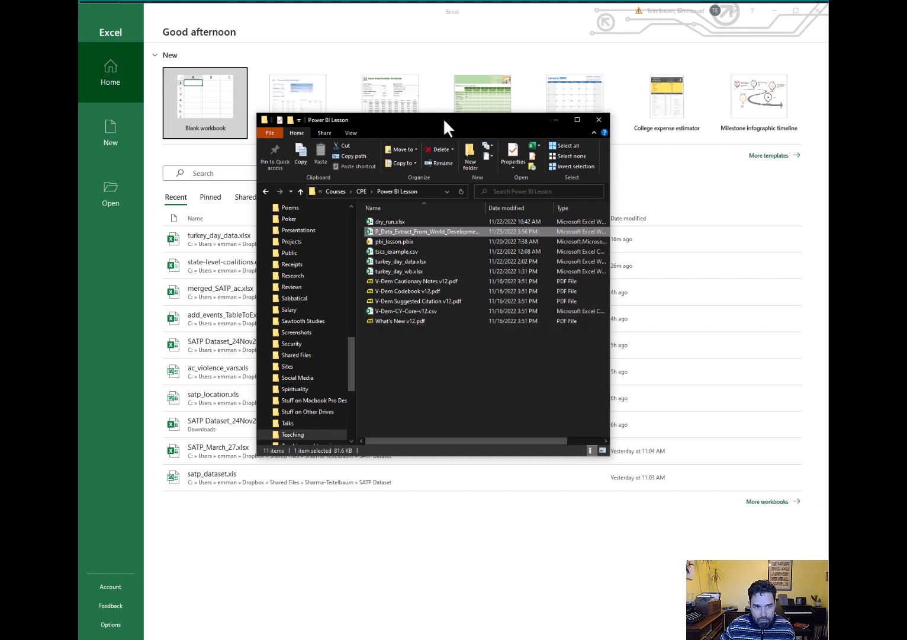
left_click_drag(443, 118, 0, 166)
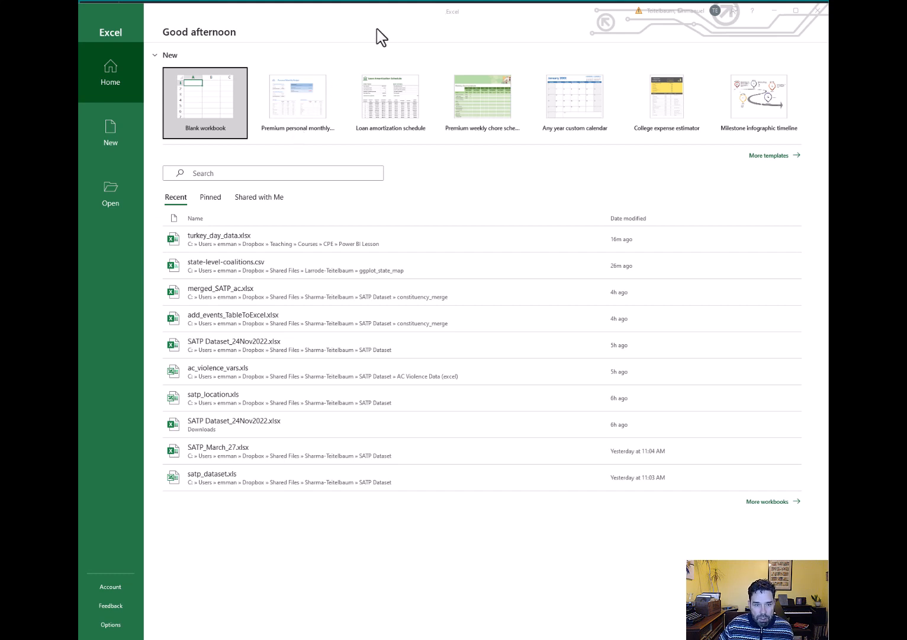
left_click(110, 130)
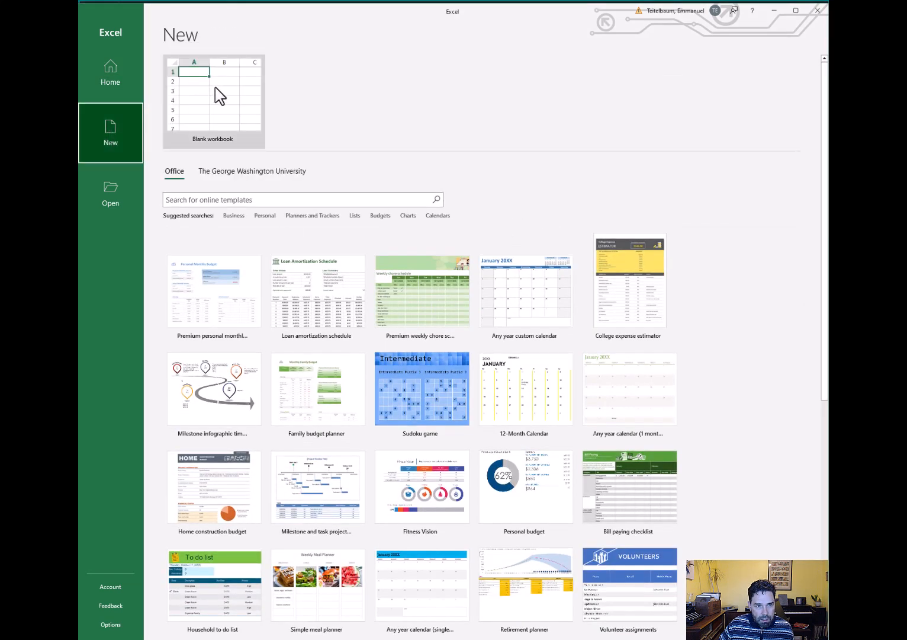
left_click(217, 95)
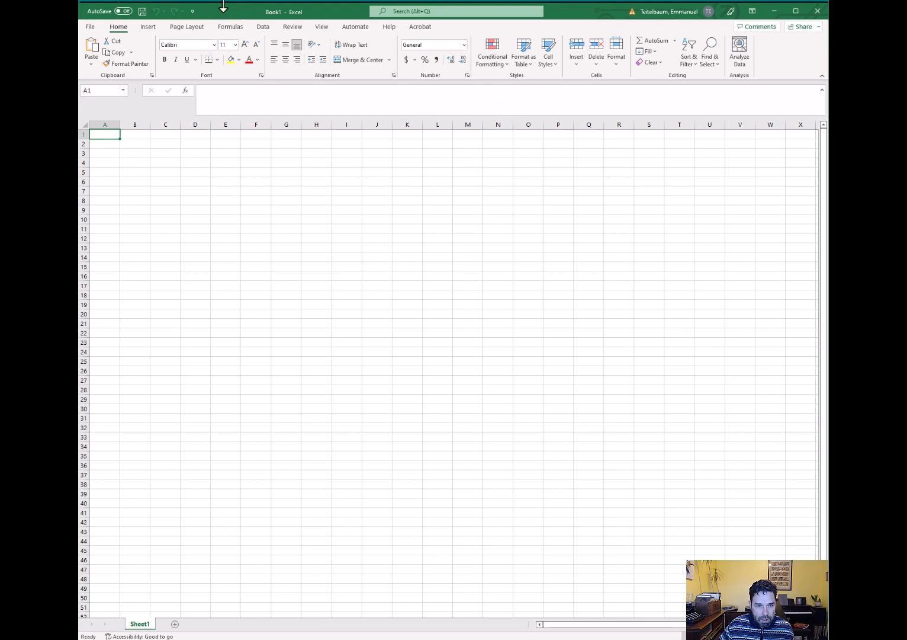
Import P_Data_Extract_From_World_Development_Indicators(3).xlsx from the Dropbox Teaching, Courses, CPE, Power BI Lesson folder as an Excel workbook data source
left_click(263, 28)
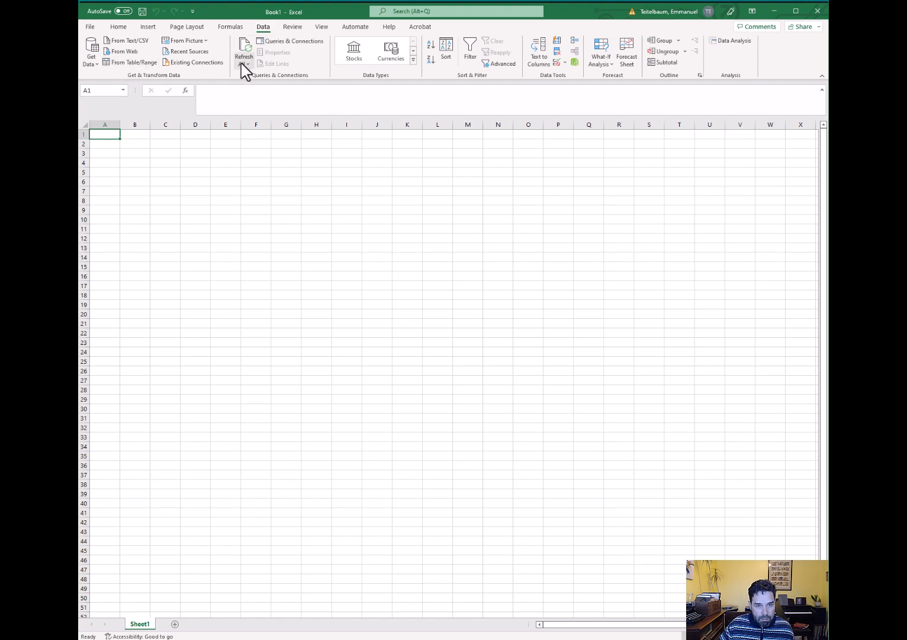
left_click(92, 54)
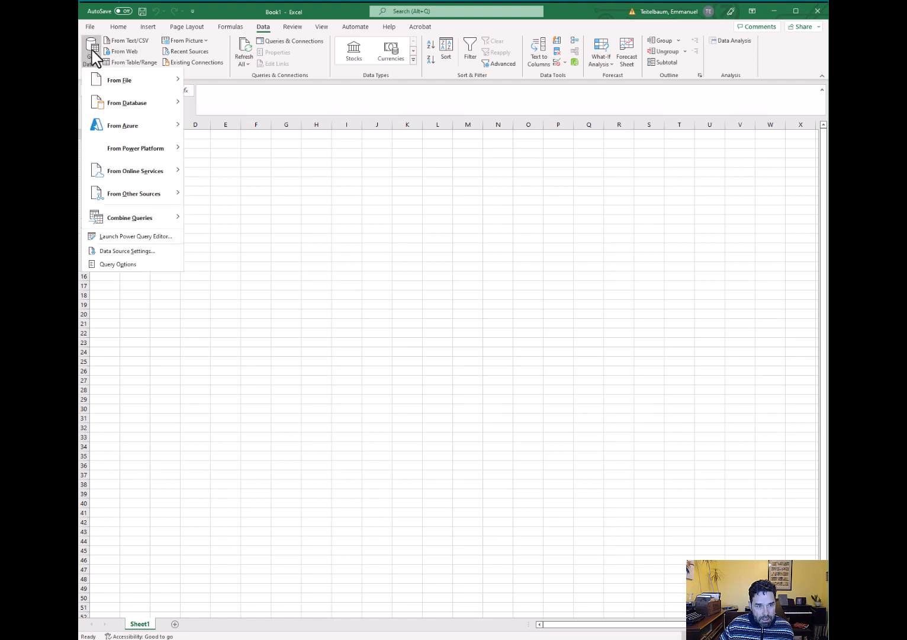
mouse_move(102, 83)
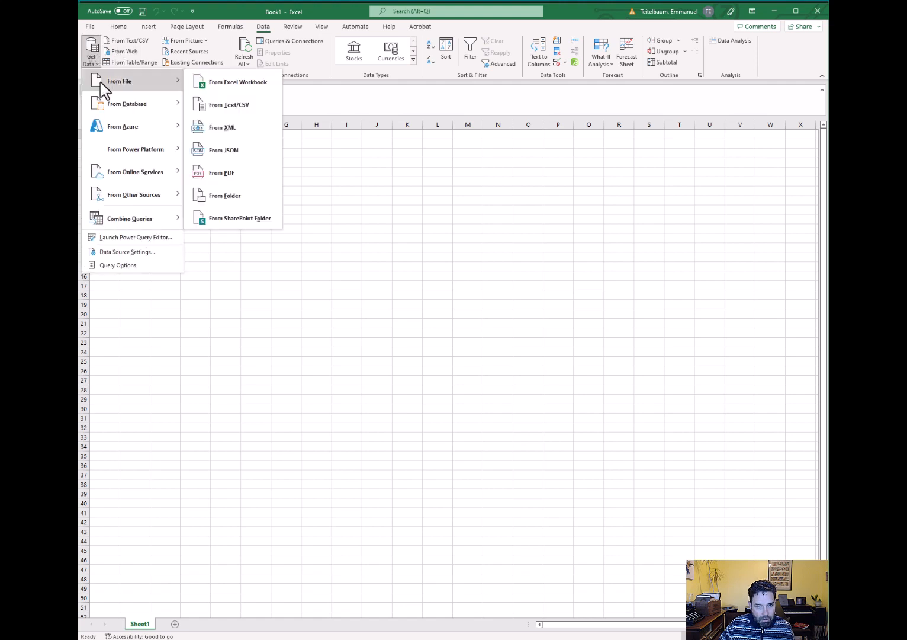
left_click(259, 83)
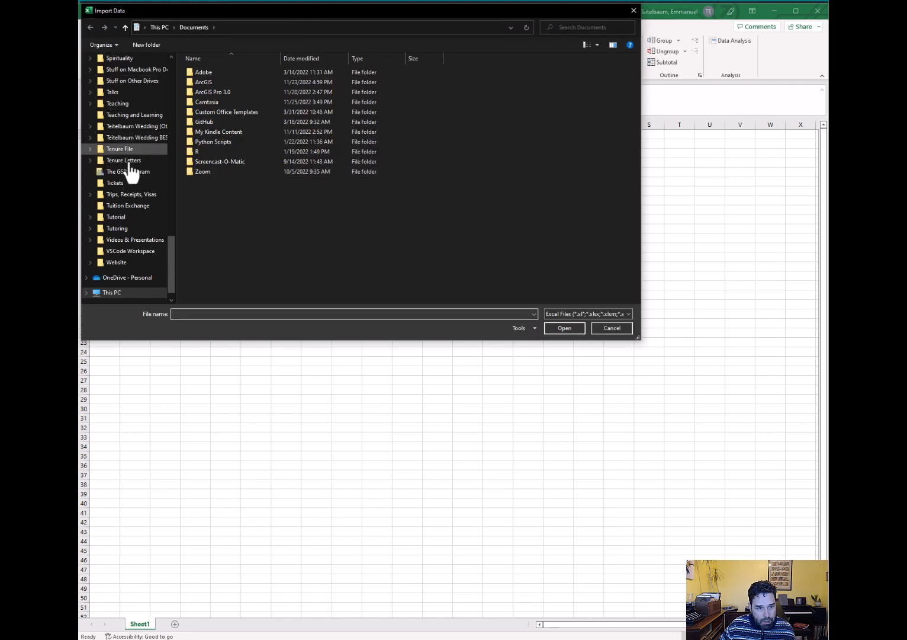
scroll(127, 169, "up", 4)
scroll(127, 167, "up", 12)
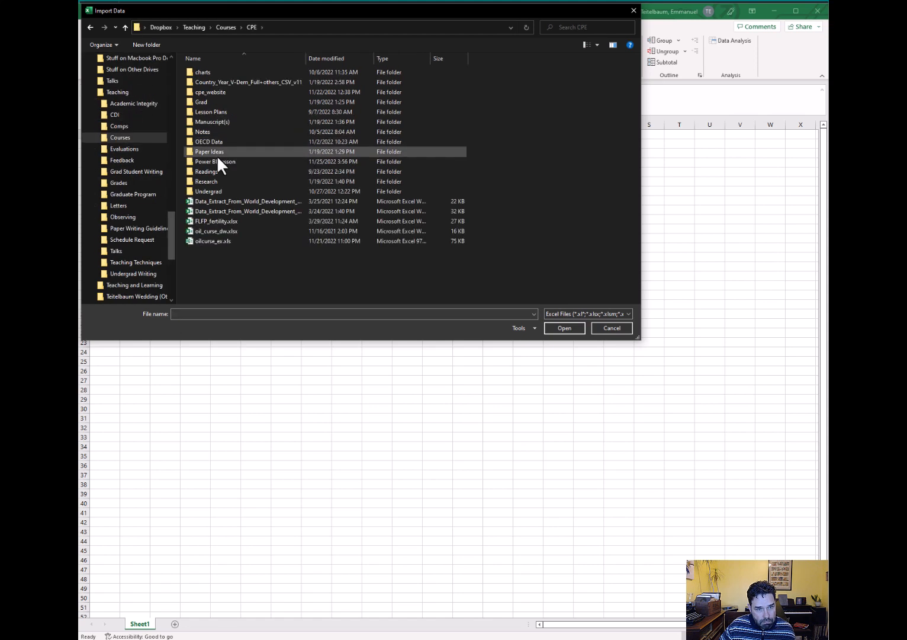
left_click(216, 160)
double_click(217, 160)
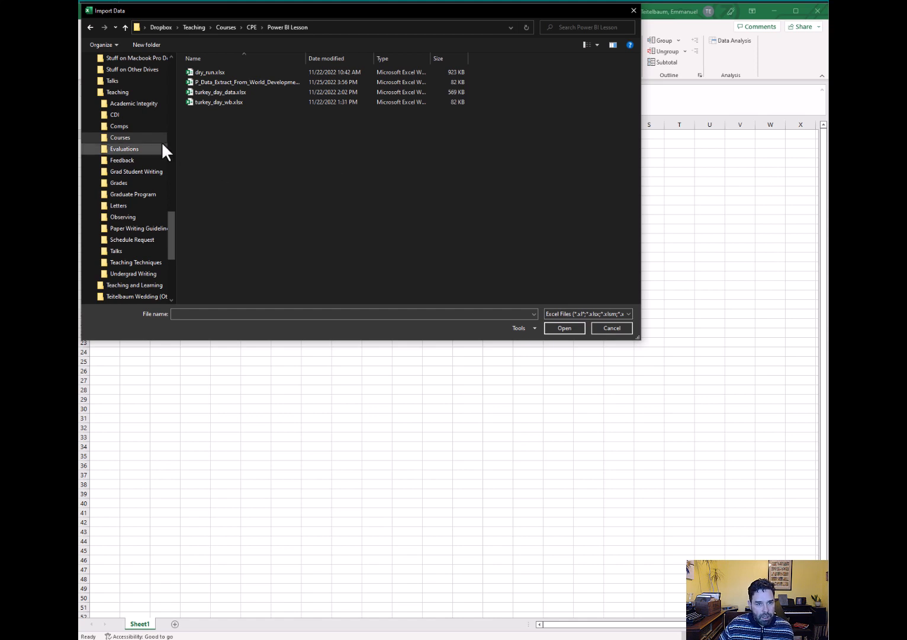
left_click(219, 83)
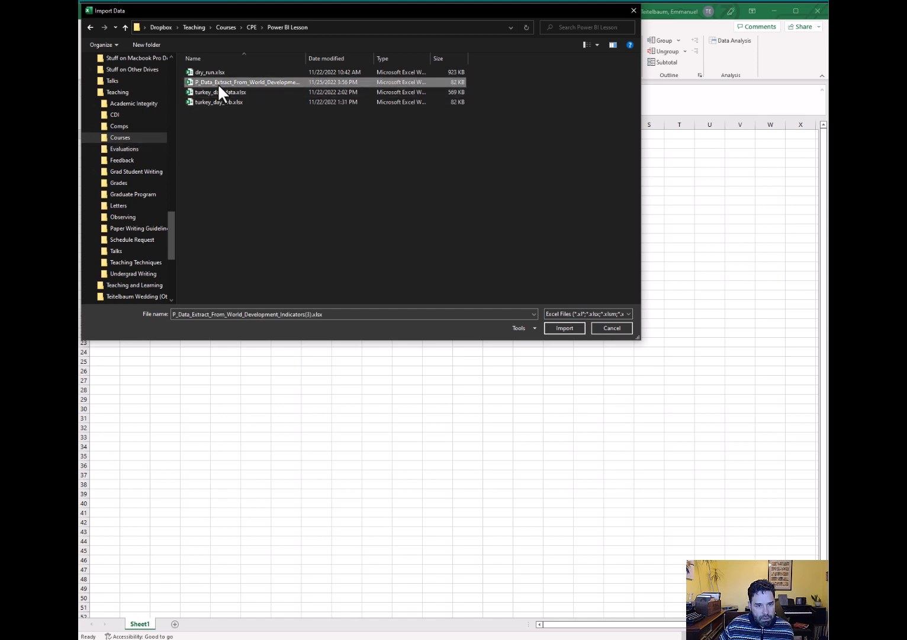
double_click(217, 83)
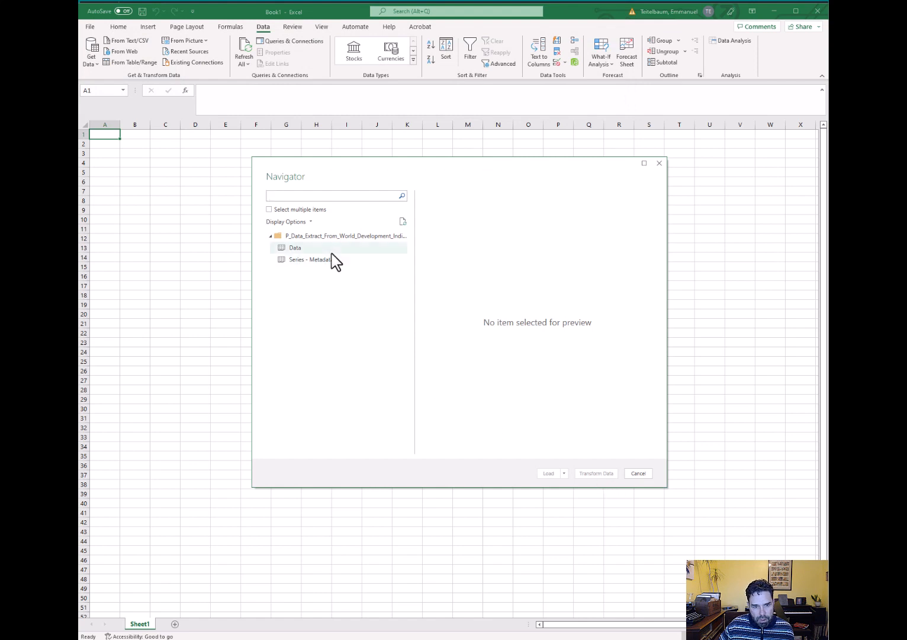
Choose the Data sheet of the imported workbook and open it for transformation in the Power Query Editor
left_click(332, 252)
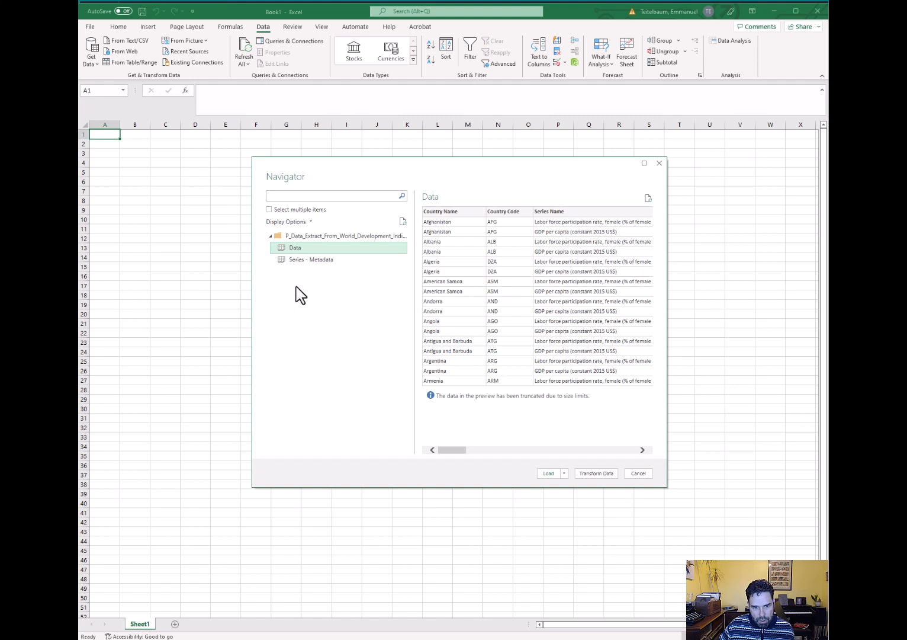
left_click(306, 264)
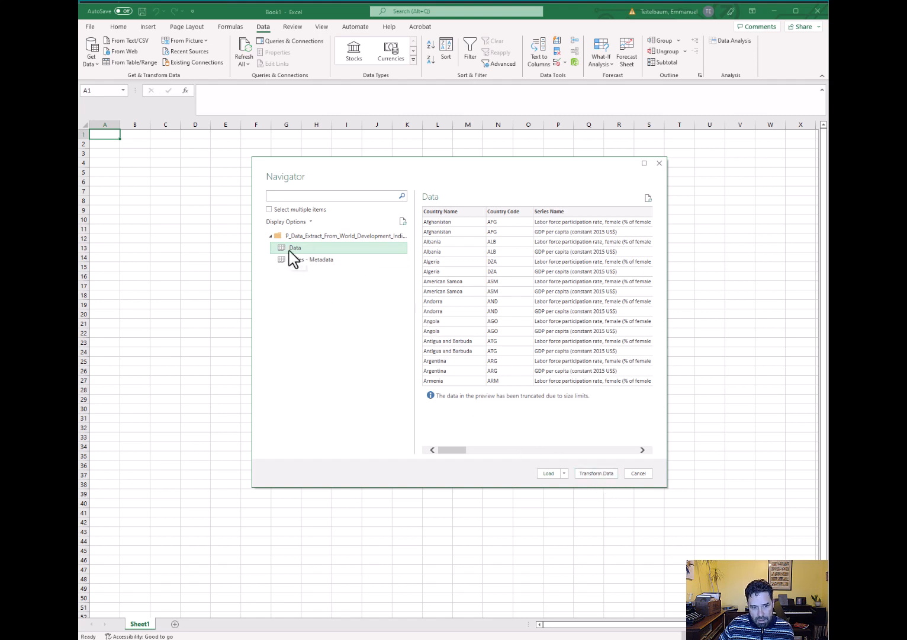
left_click(593, 473)
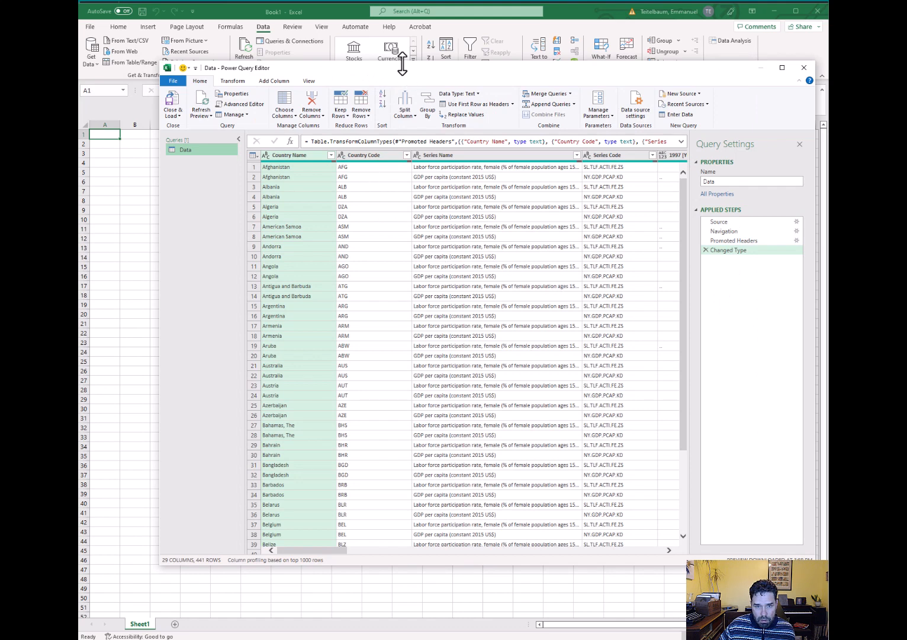
left_click_drag(408, 71, 363, 70)
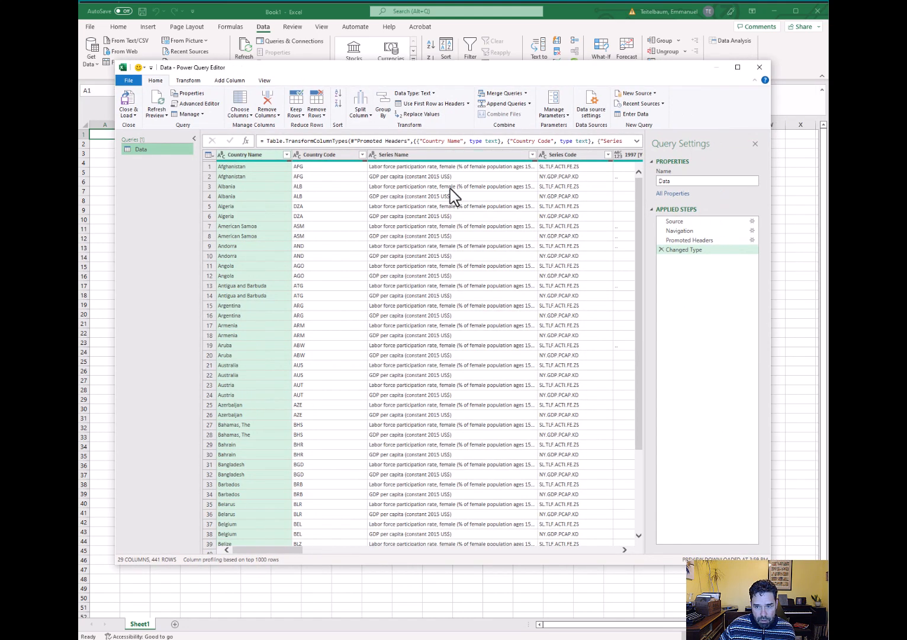
Examine the first row of the Data query from Series Name across the year columns to 2010 and back to Country Code
left_click(453, 167)
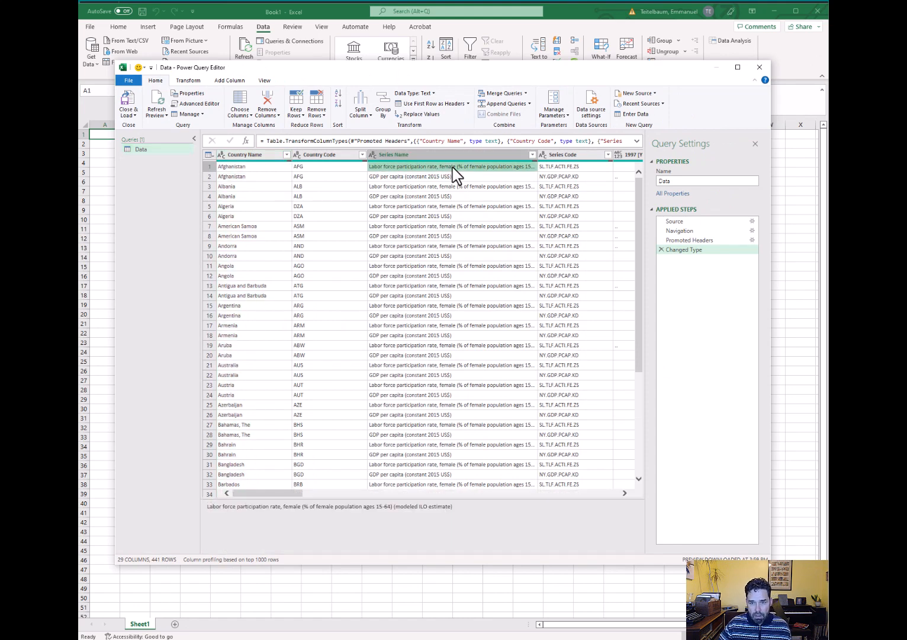
key("Right")
key("Right")
key("Right")
key("Right")
key("Right")
key("Right")
key("Right")
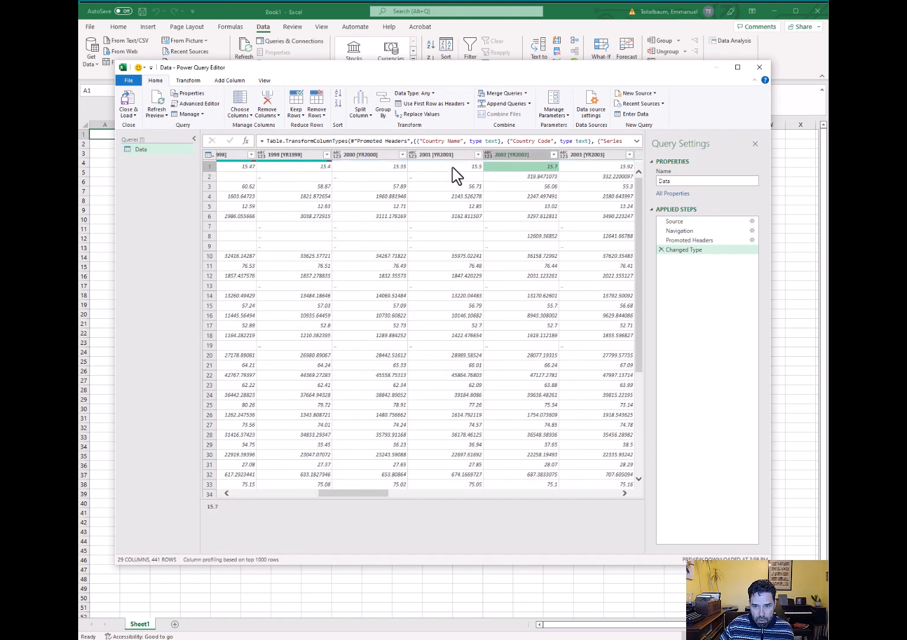
key("Right")
key("Right")
key("Right")
key("Right")
key("Right")
key("Right")
key("Right")
key("Right")
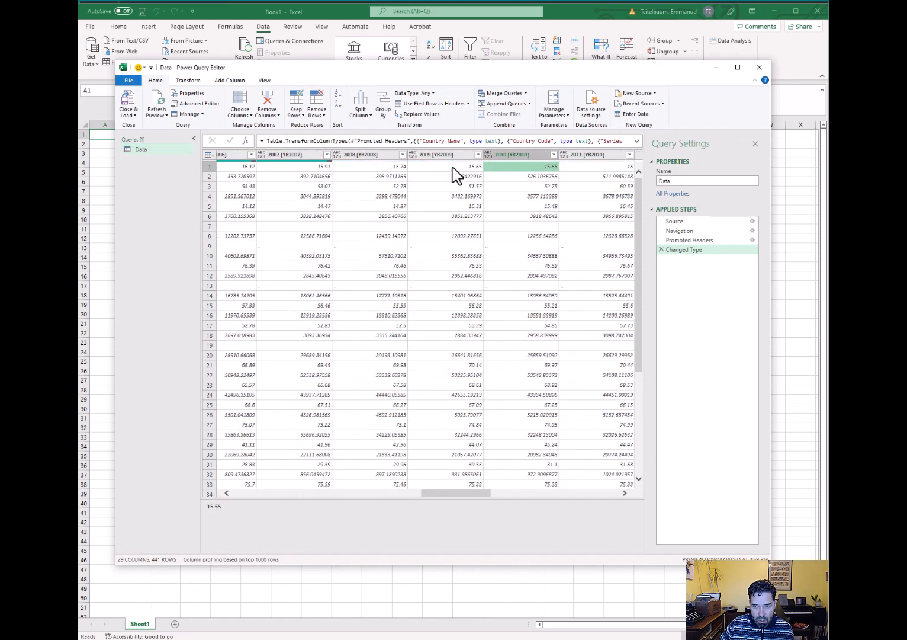
key("Left")
key("Left")
key("Left")
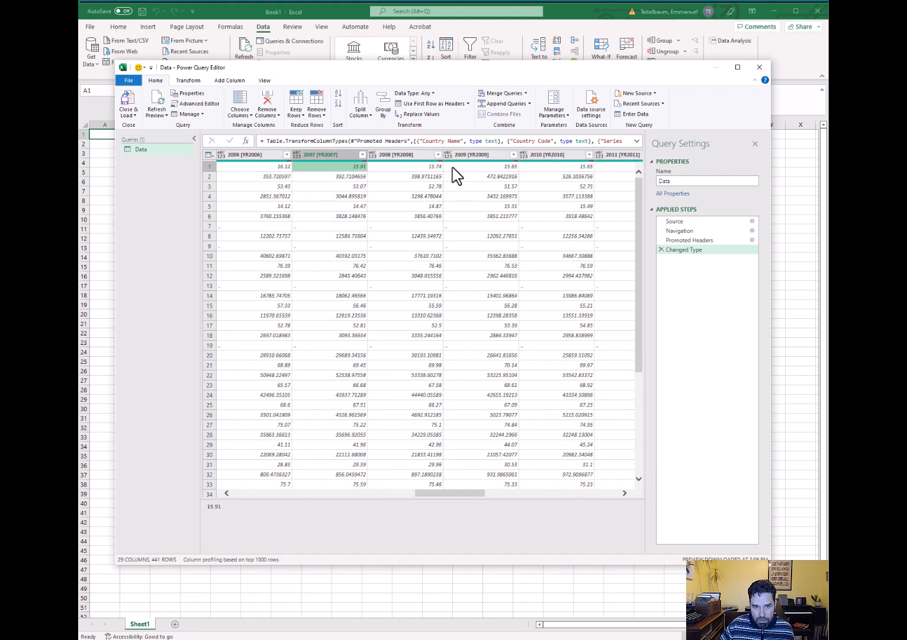
key("Left")
key("Left")
key("Left")
key("Left")
key("Left")
key("Left")
key("Left")
key("Left")
key("Left")
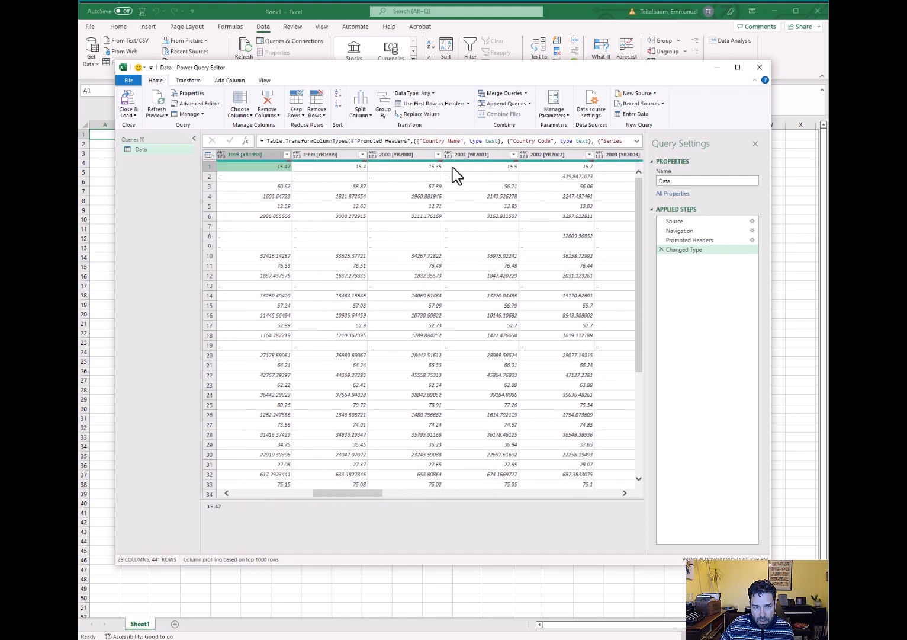
key("Left")
key("Left")
key("Left")
key("Left")
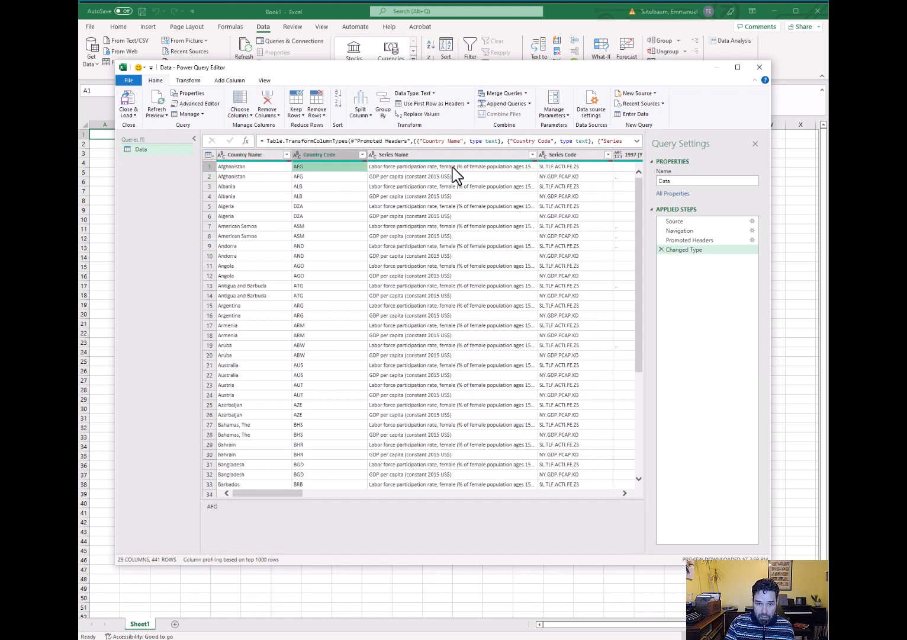
Review how the year columns from 1997 to 2000 are laid out beside the Series Code column
key("Right")
key("Right")
key("Right")
key("Right")
key("Right")
key("Right")
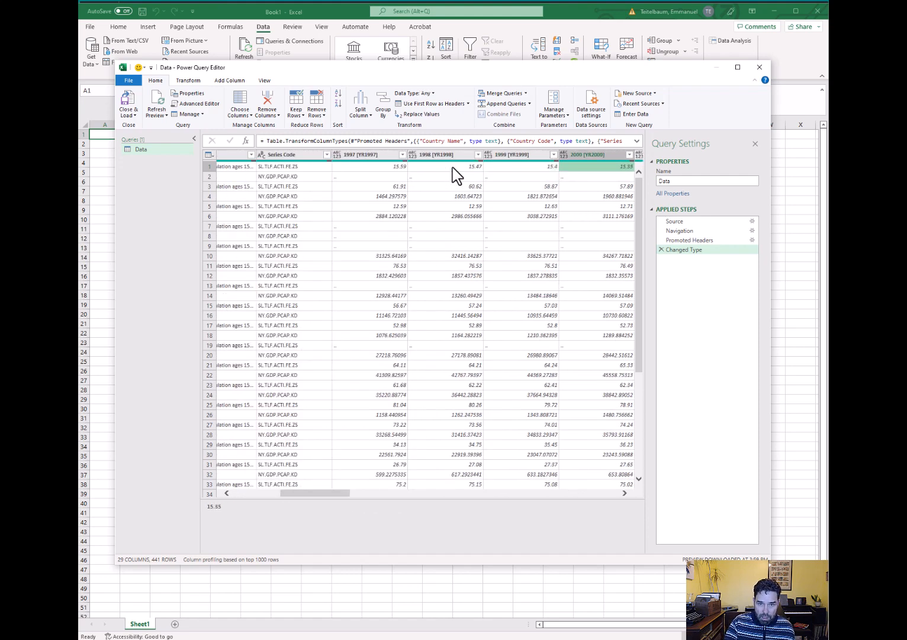
key("Left")
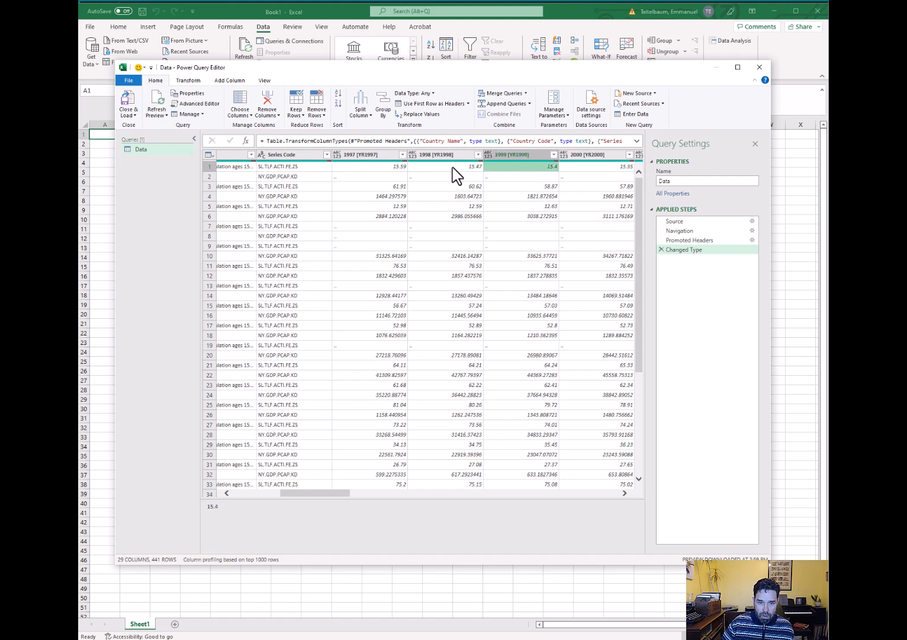
key("Left")
key("Left")
key("Left")
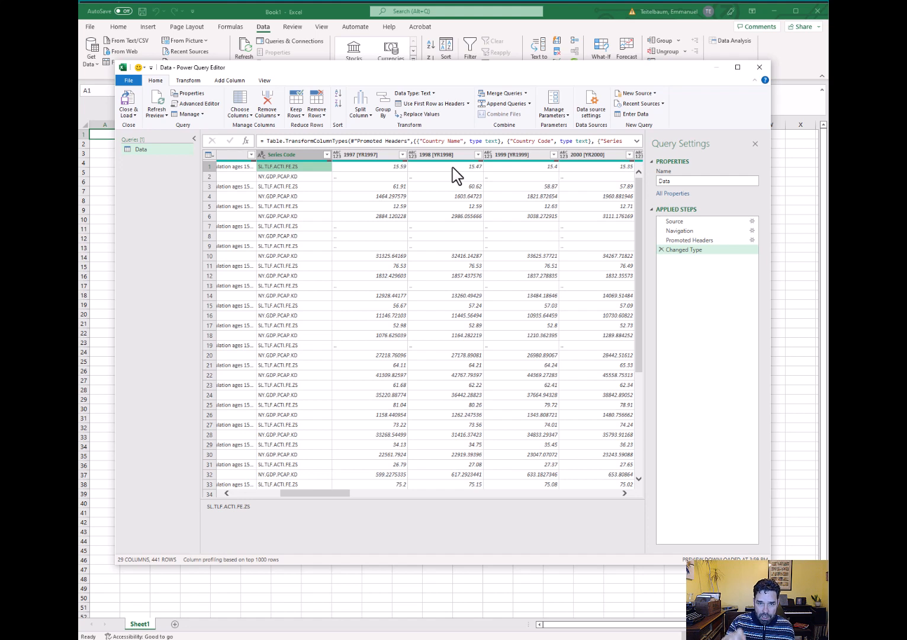
Compare the Series Name column with the year columns from 1997 to 2001 to see what needs pivoting and unpivoting
left_click(349, 156)
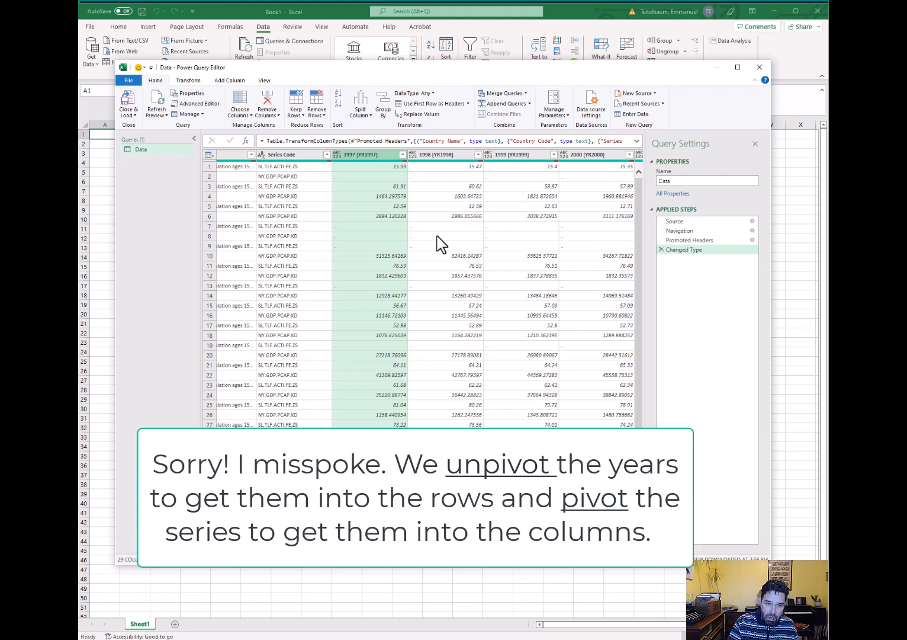
key("Left")
key("Left")
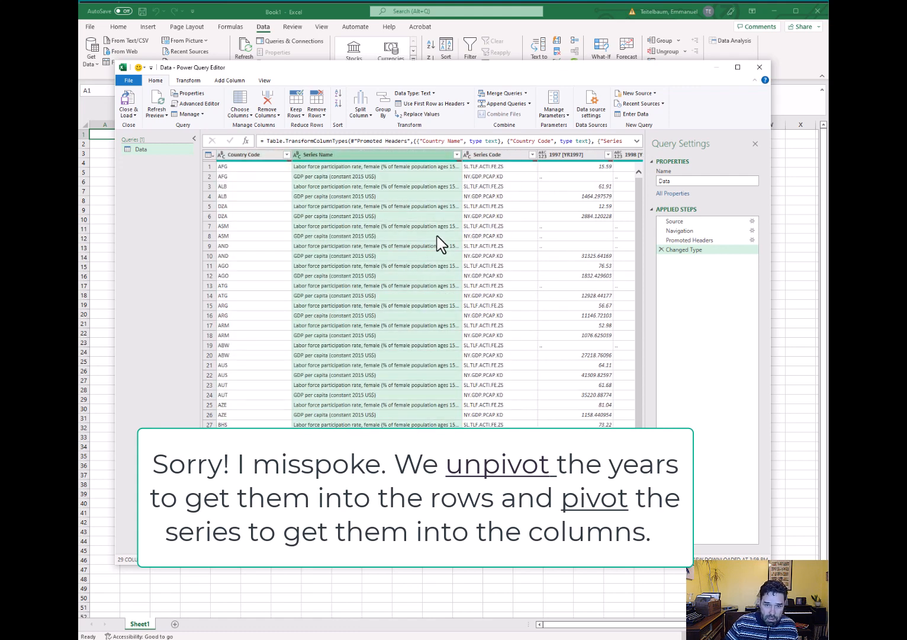
key("Right")
key("Right")
key("Right")
key("Right")
key("Right")
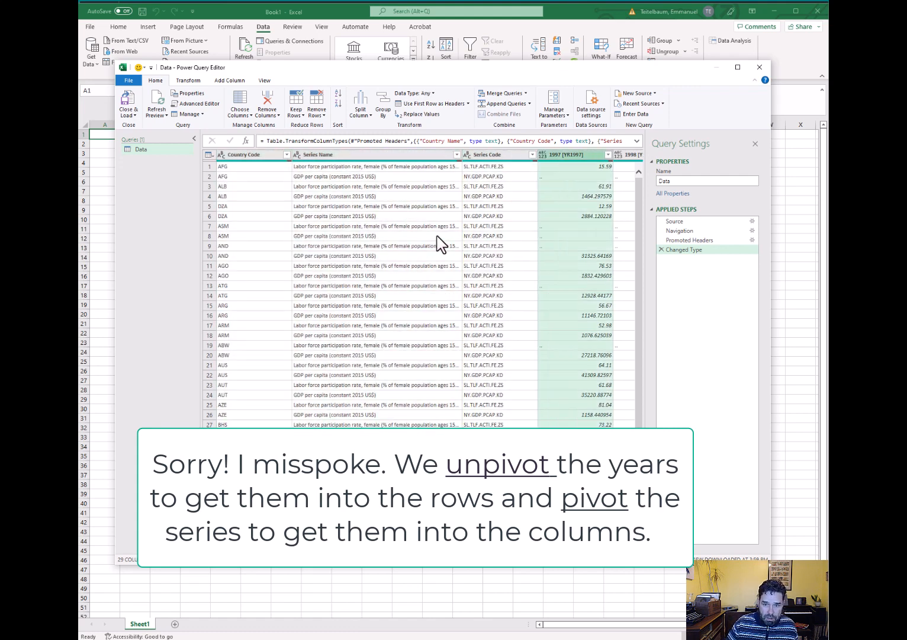
key("Right")
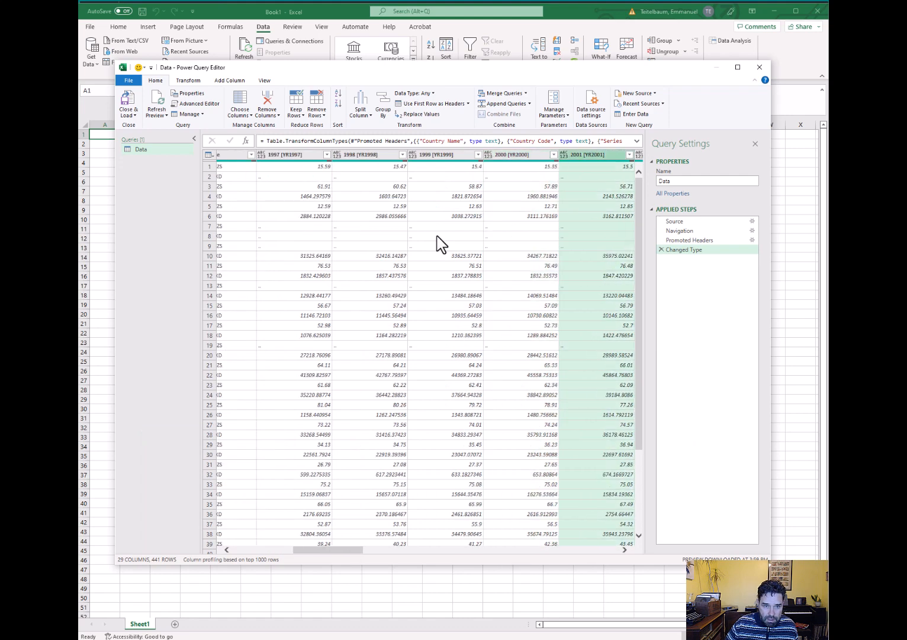
Unpivot all the year columns from 1997 [YR1997] through 2021 [YR2021] into attribute and value pairs
left_click(276, 155)
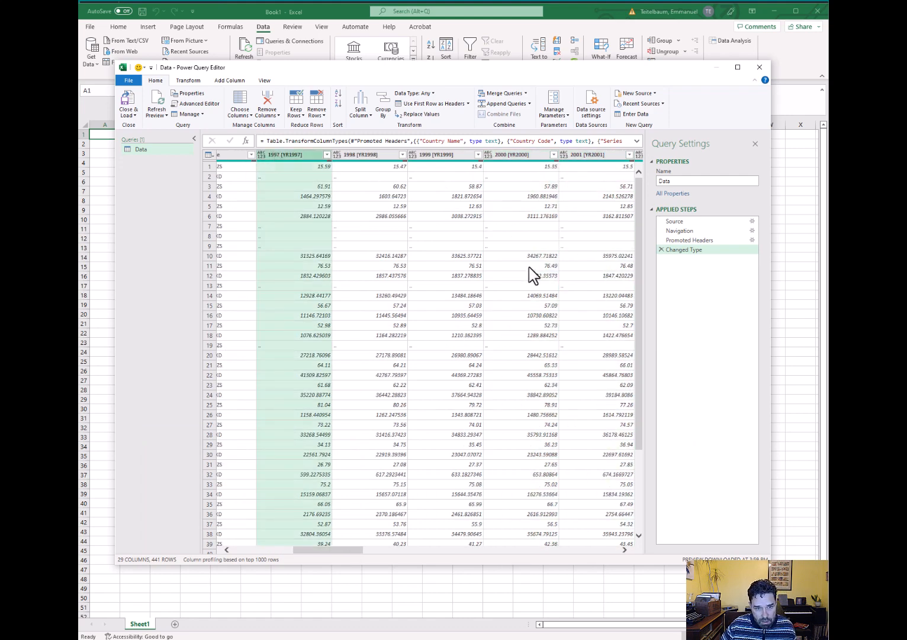
left_click(627, 549)
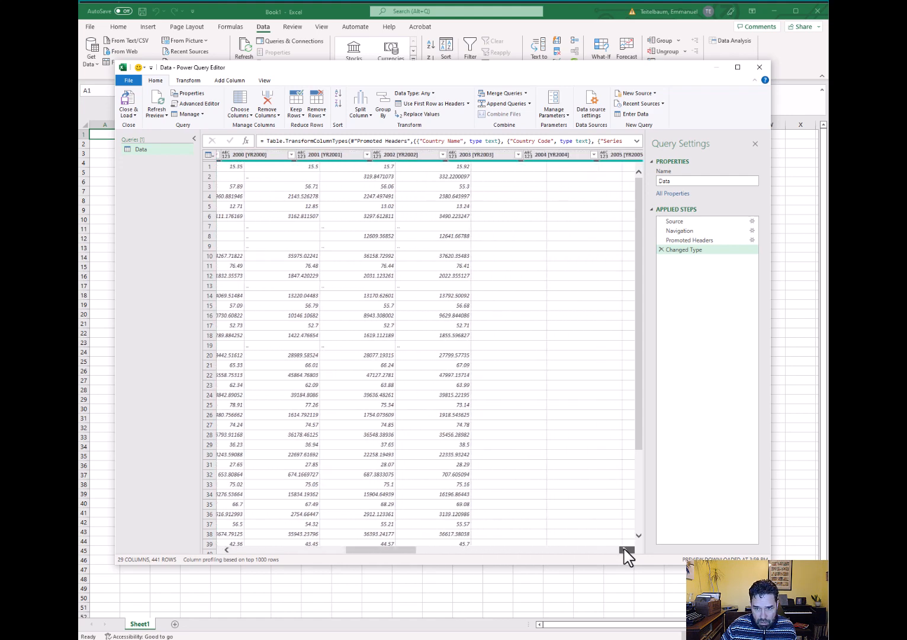
left_click(626, 550)
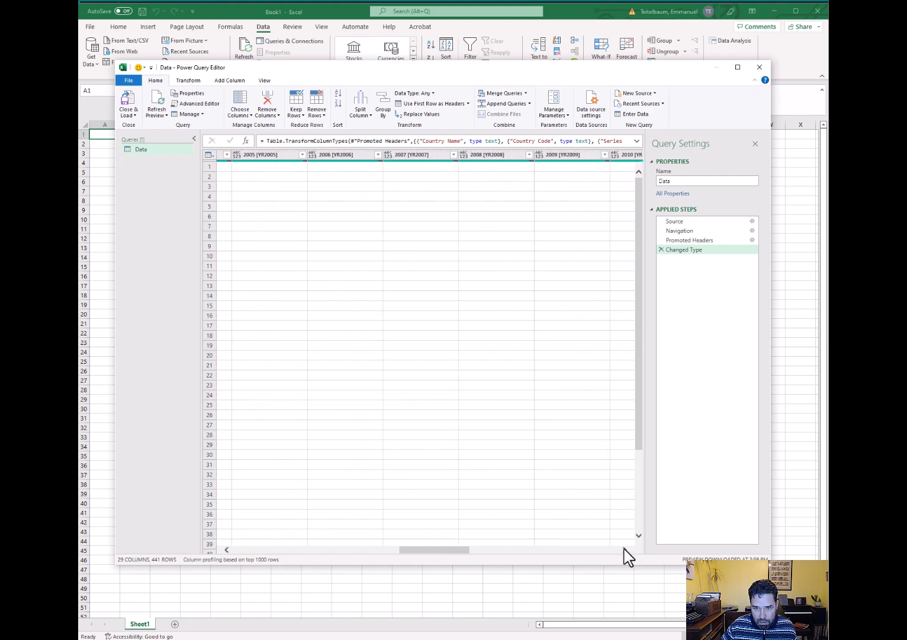
left_click(626, 550)
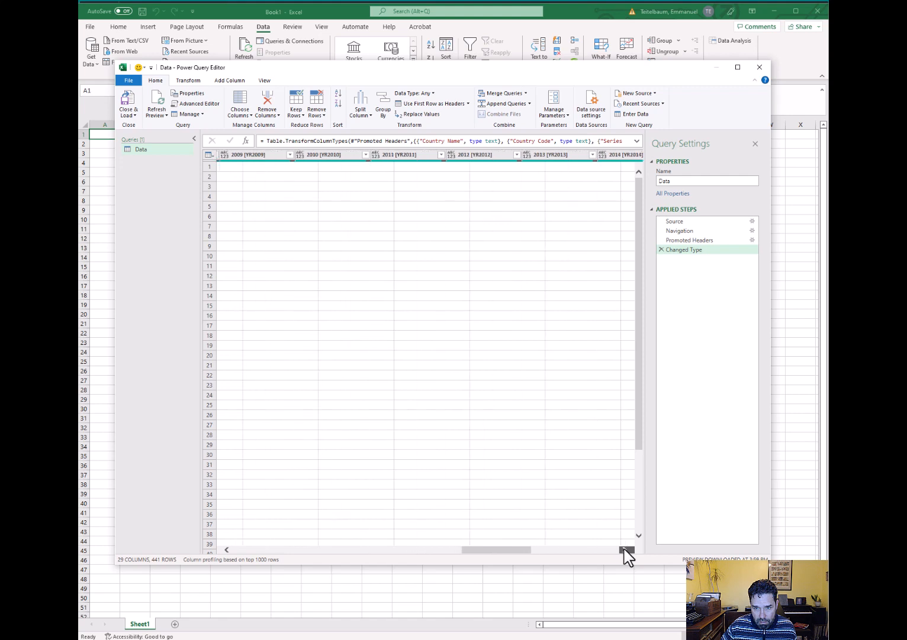
left_click(626, 550)
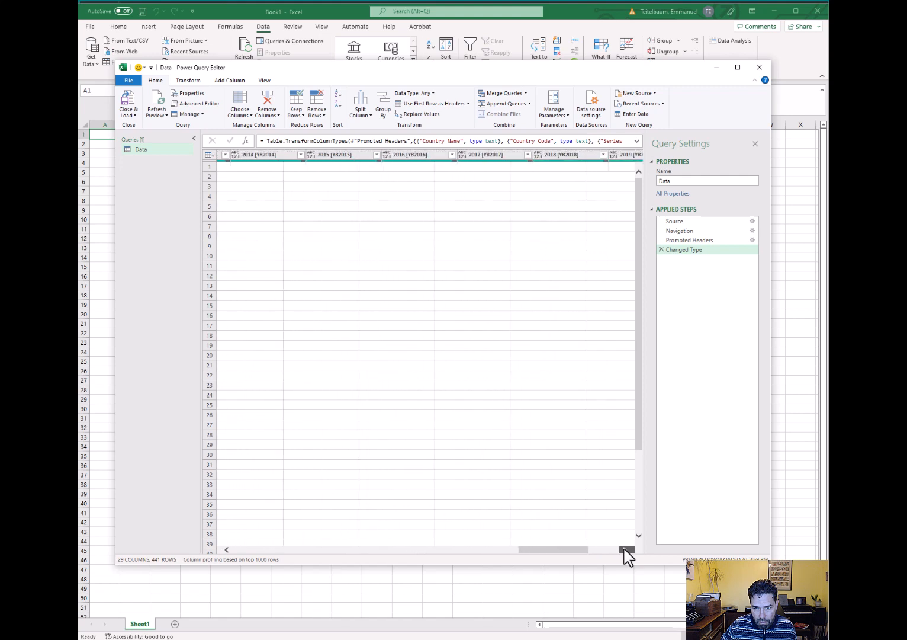
left_click(625, 549)
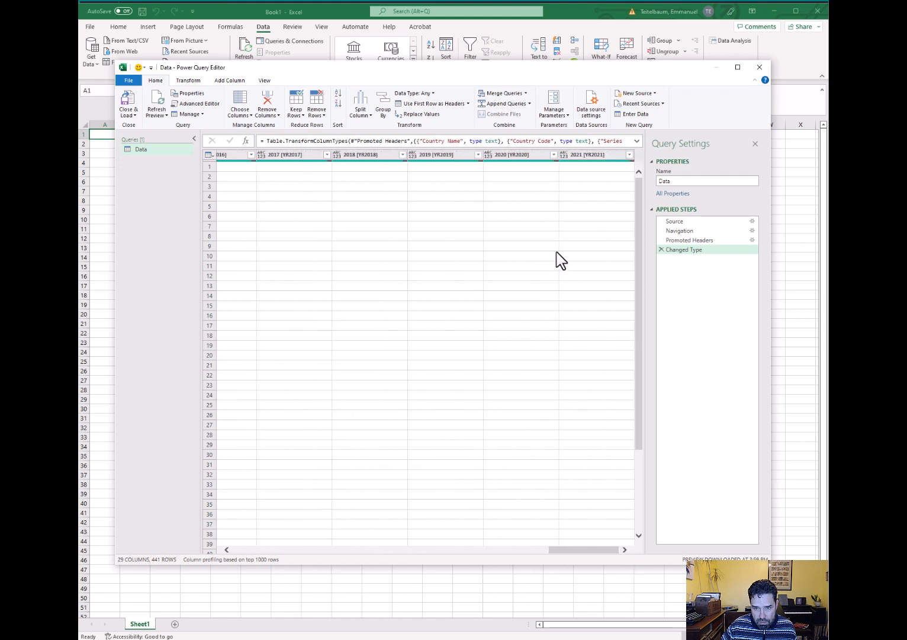
left_click(591, 154, "shift")
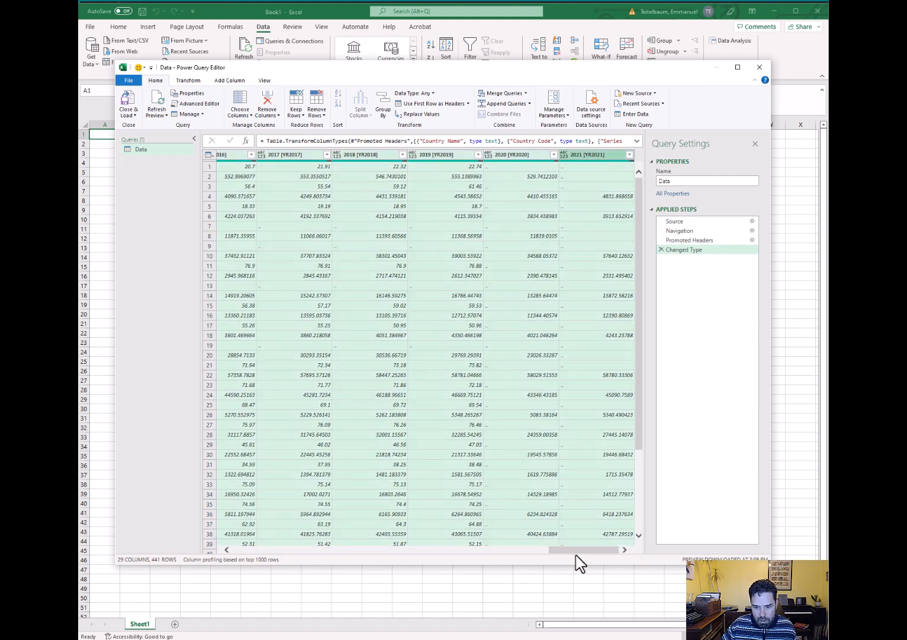
left_click_drag(579, 556, 241, 565)
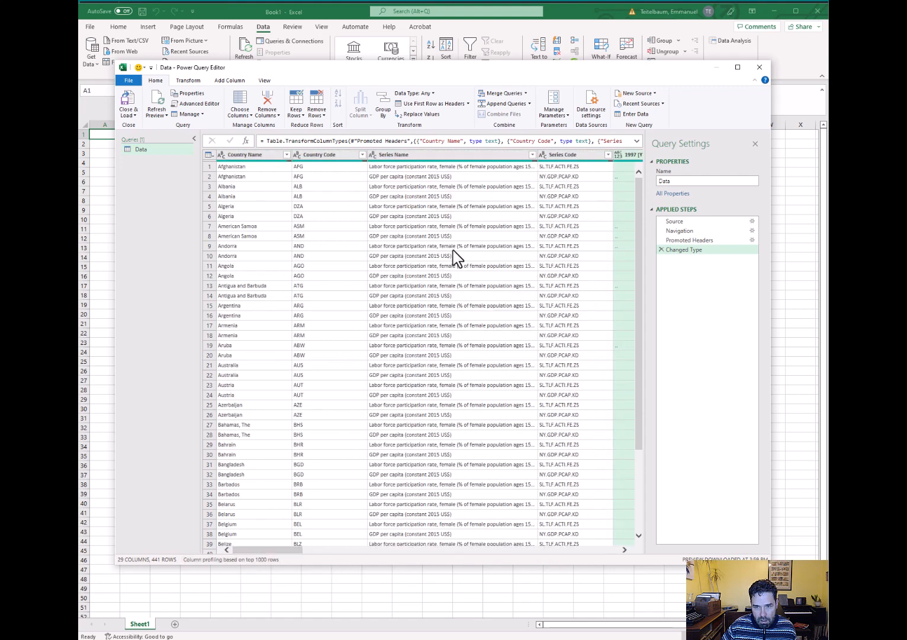
left_click(624, 551)
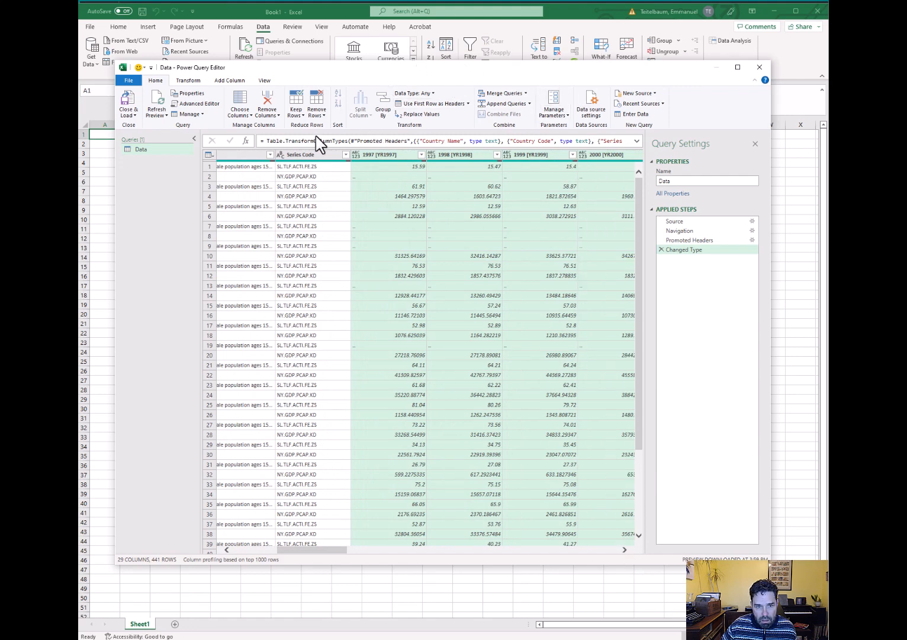
left_click(192, 81)
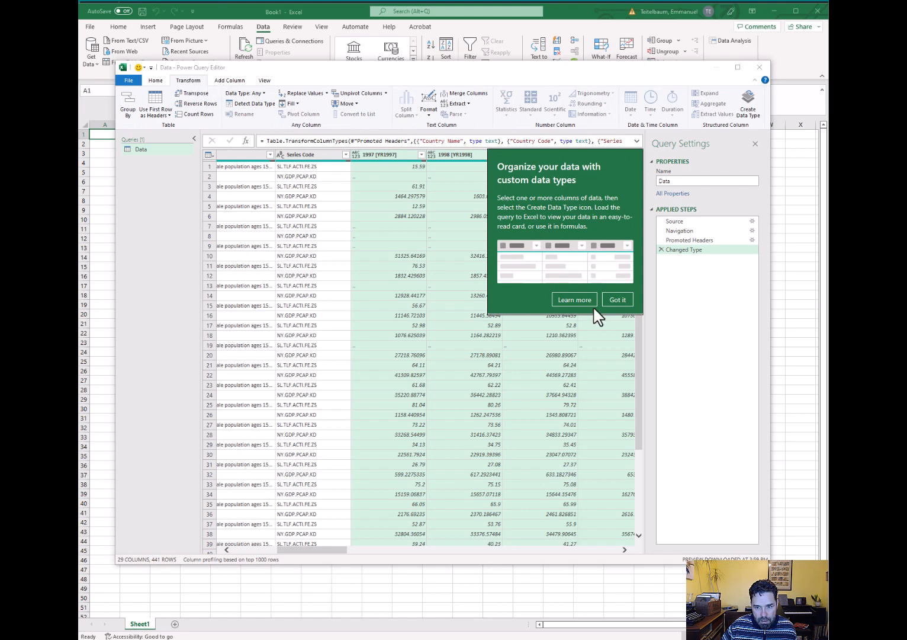
left_click(617, 299)
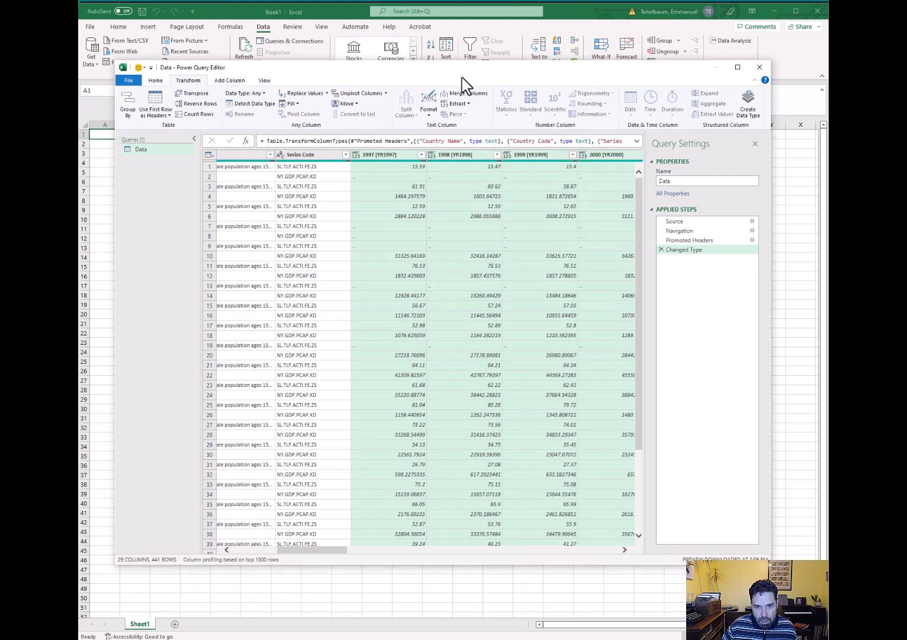
left_click(375, 95)
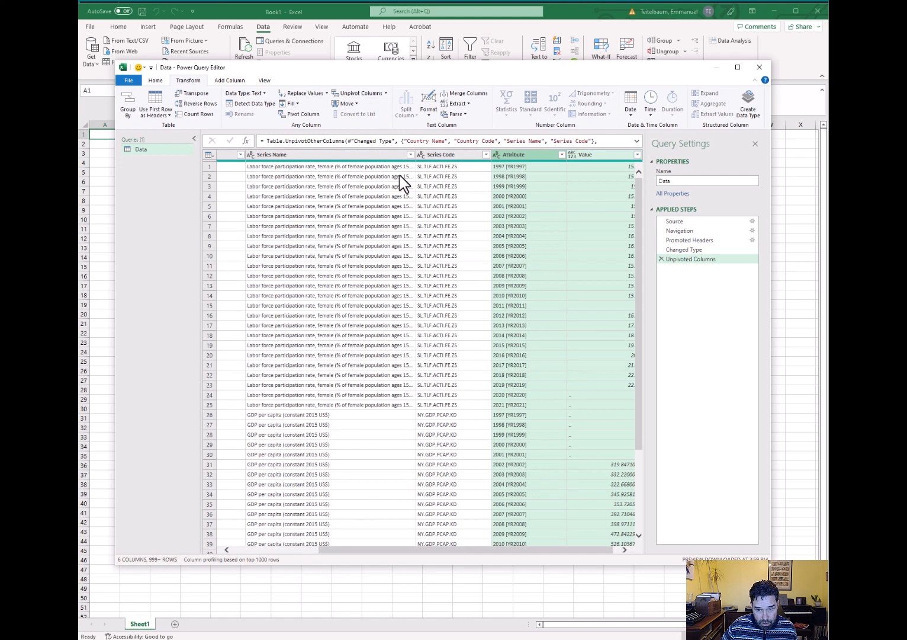
Examine the unpivoted rows across the Series Name, Series Code, Attribute and Value columns for the first years
left_click(401, 183)
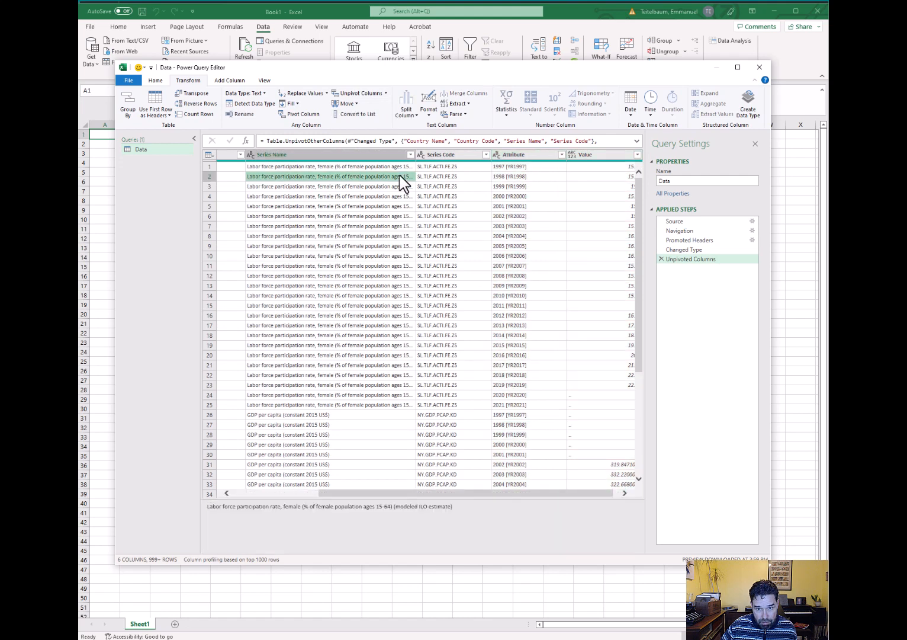
left_click(430, 177)
key("Right")
key("Right")
key("Right")
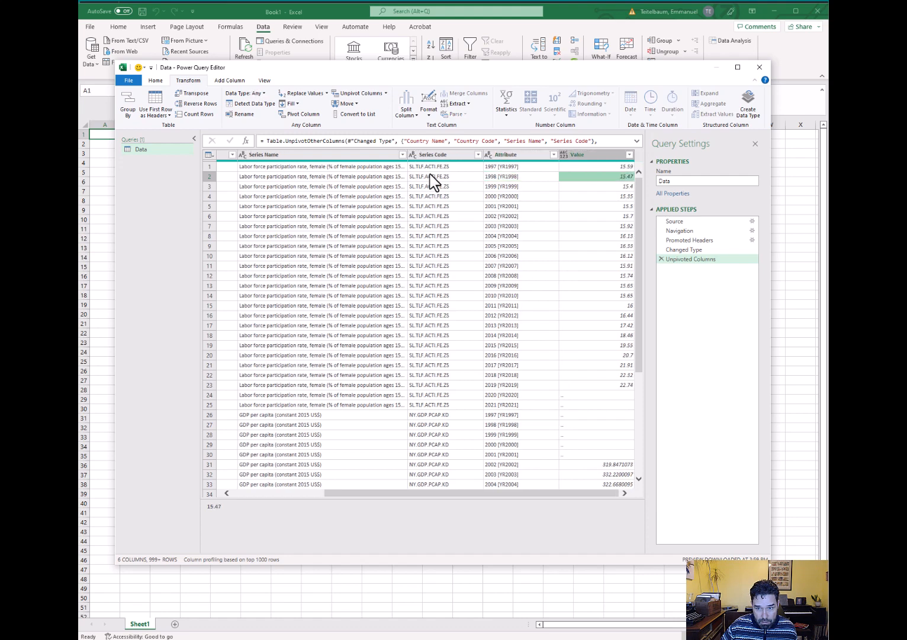
key("Left")
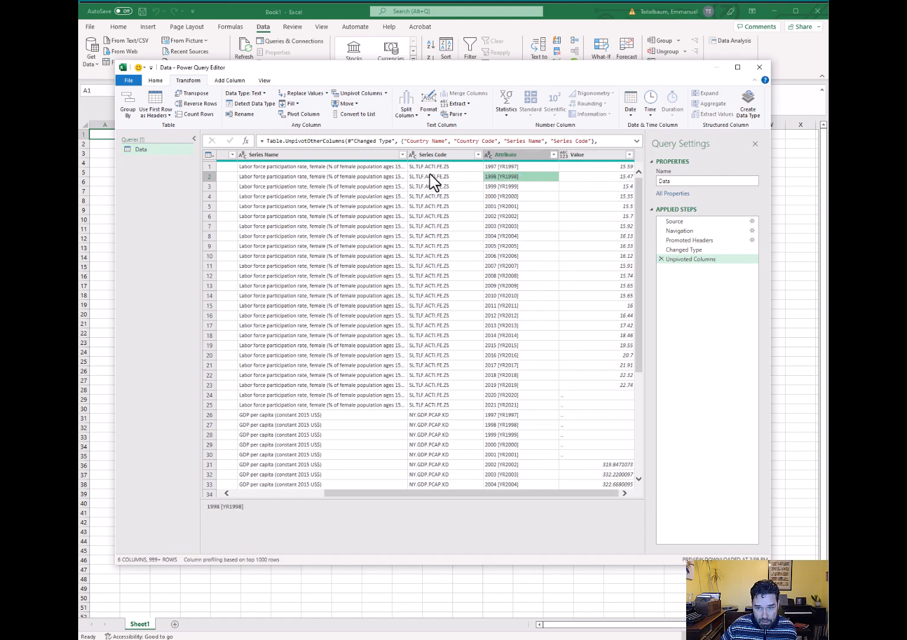
left_click(602, 168)
left_click(539, 167)
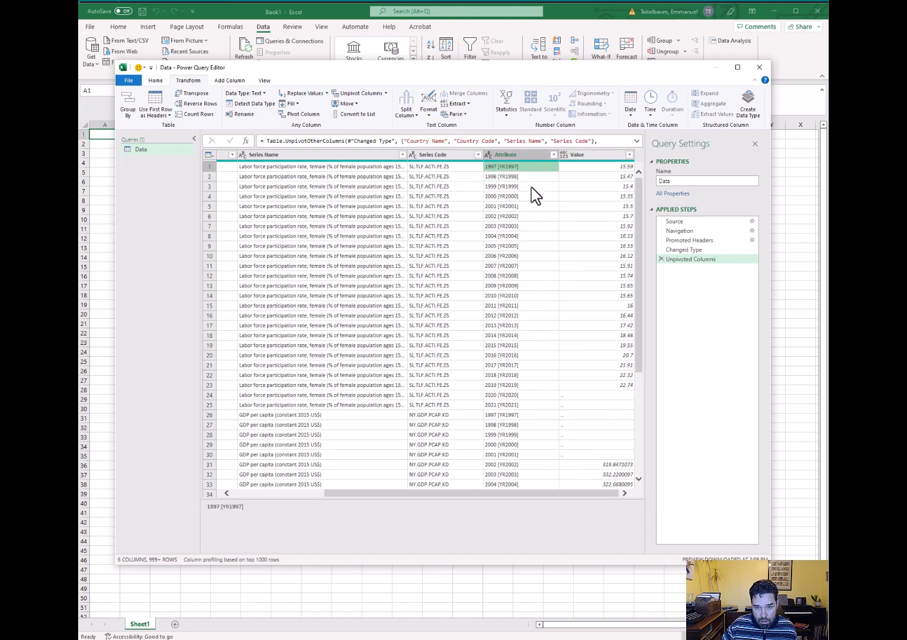
scroll(519, 231, "down", 2)
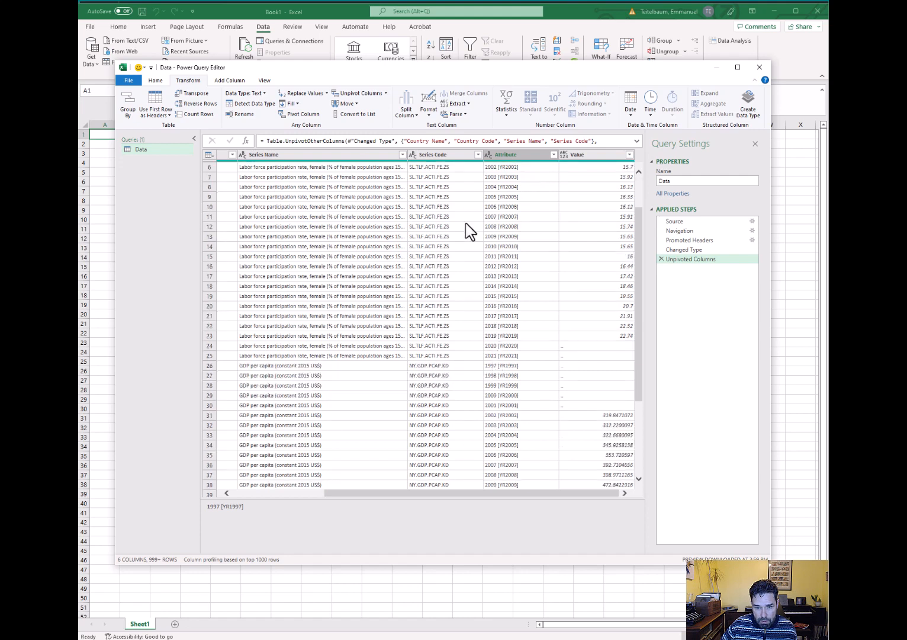
Review the unpivoted Afghanistan rows from Series Code back to Country Name, comparing their Series Name entries
left_click(449, 177)
key("Left")
key("Left")
key("Left")
key("Left")
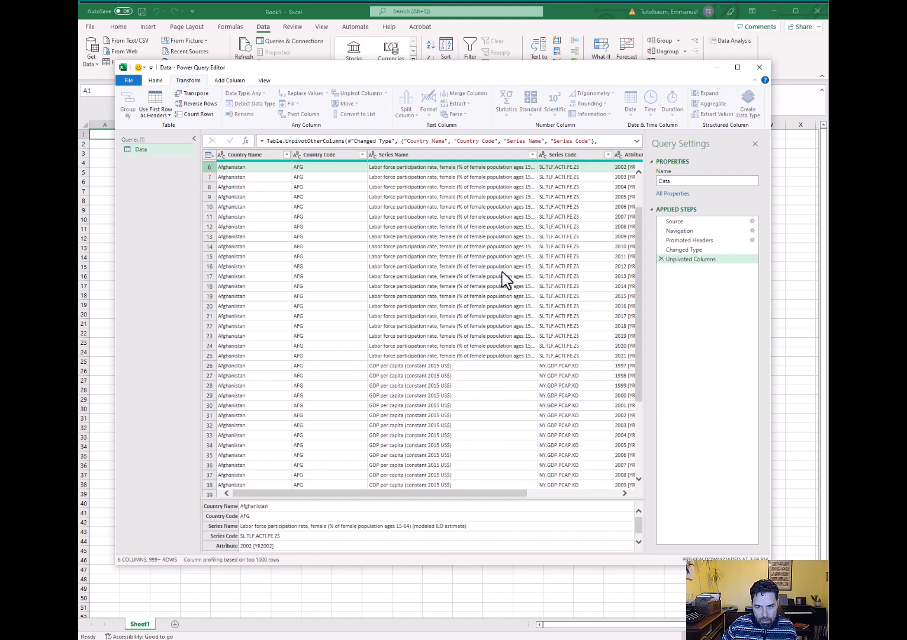
left_click(502, 238)
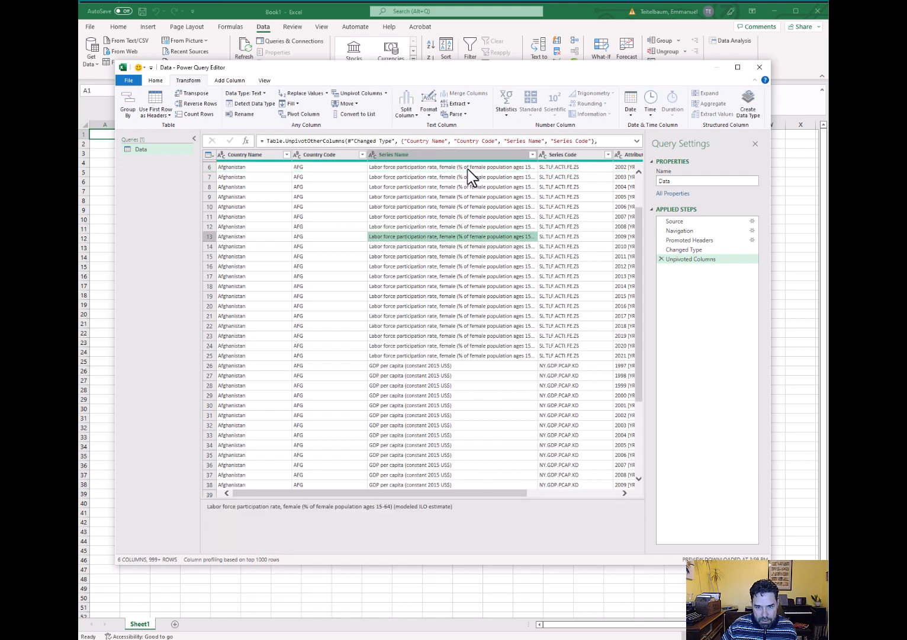
left_click(468, 167)
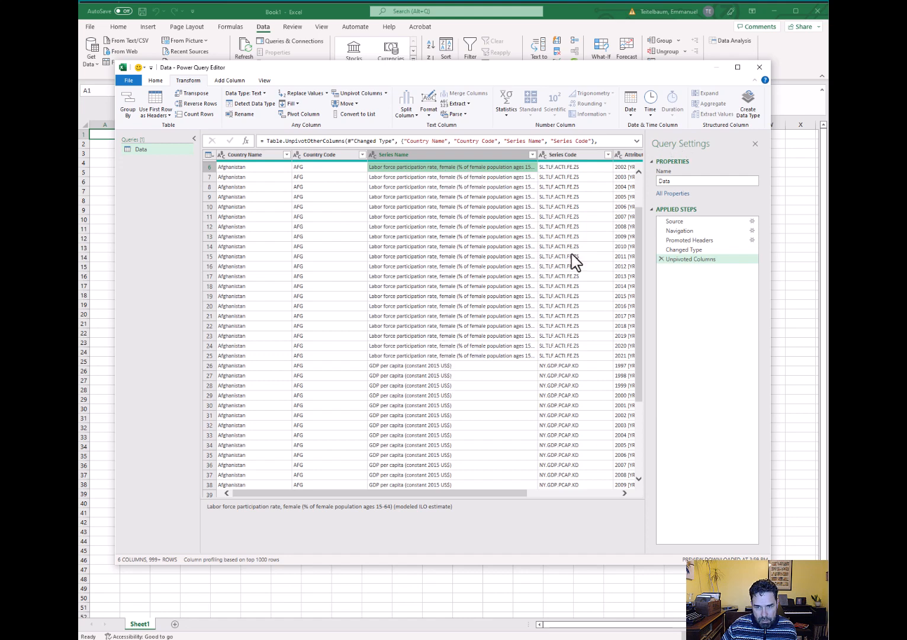
Remove the Series Code column from the query and select the Series Name column
left_click(566, 158)
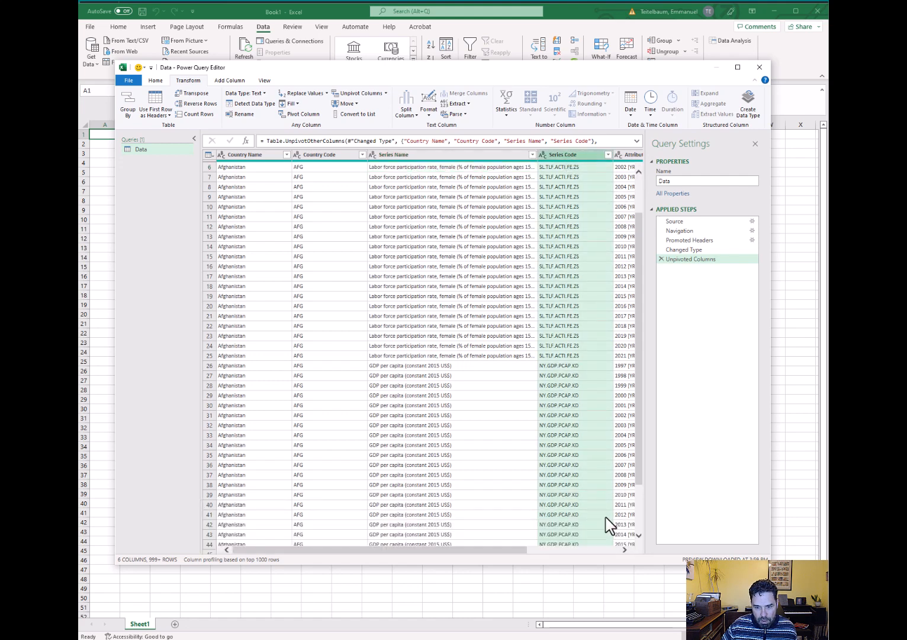
left_click(624, 550)
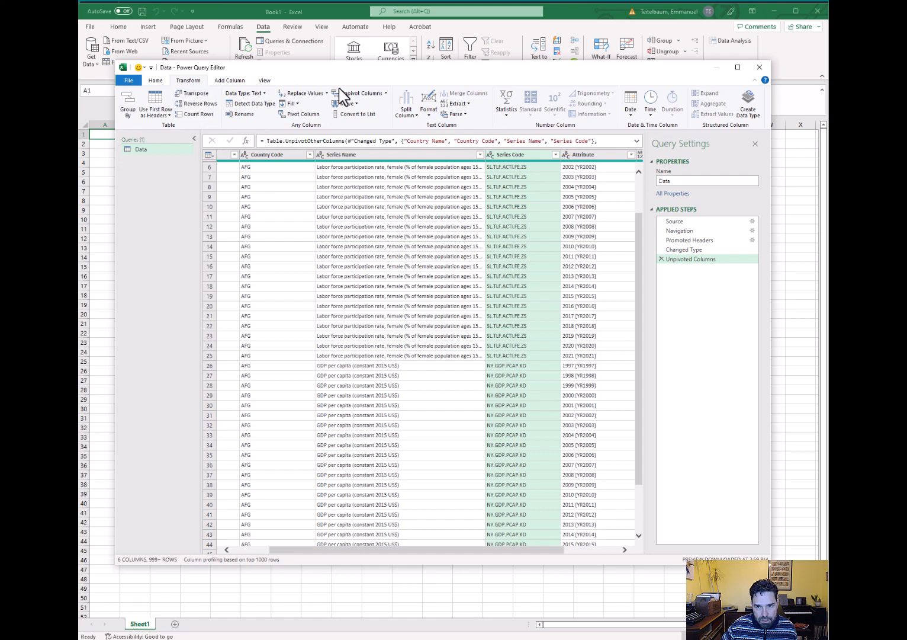
left_click(155, 81)
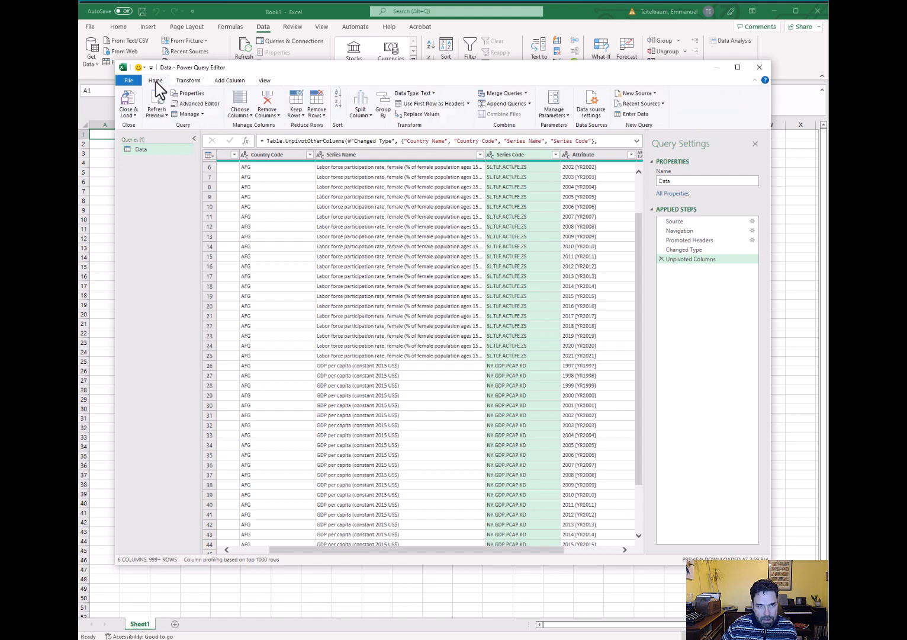
left_click(266, 100)
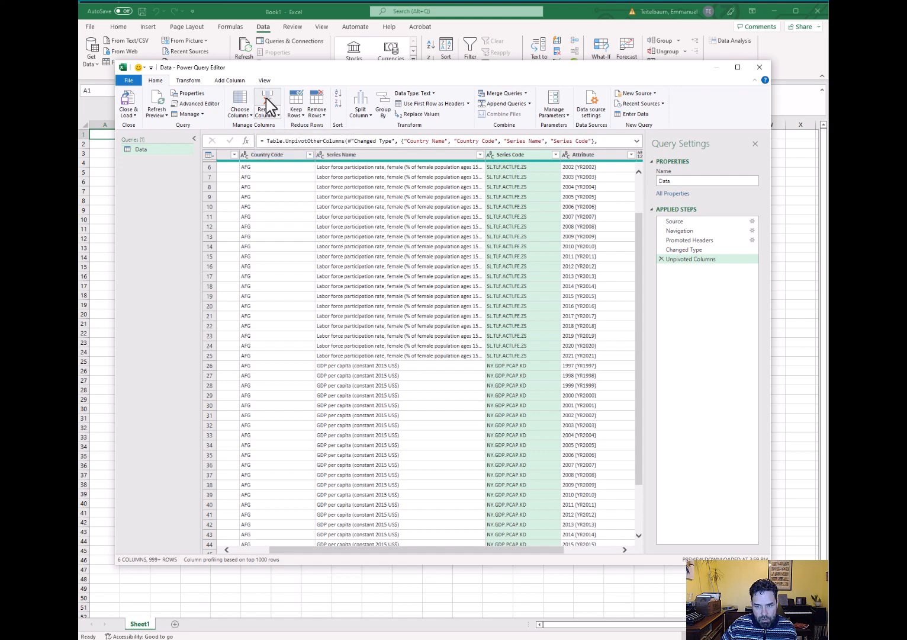
left_click(397, 156)
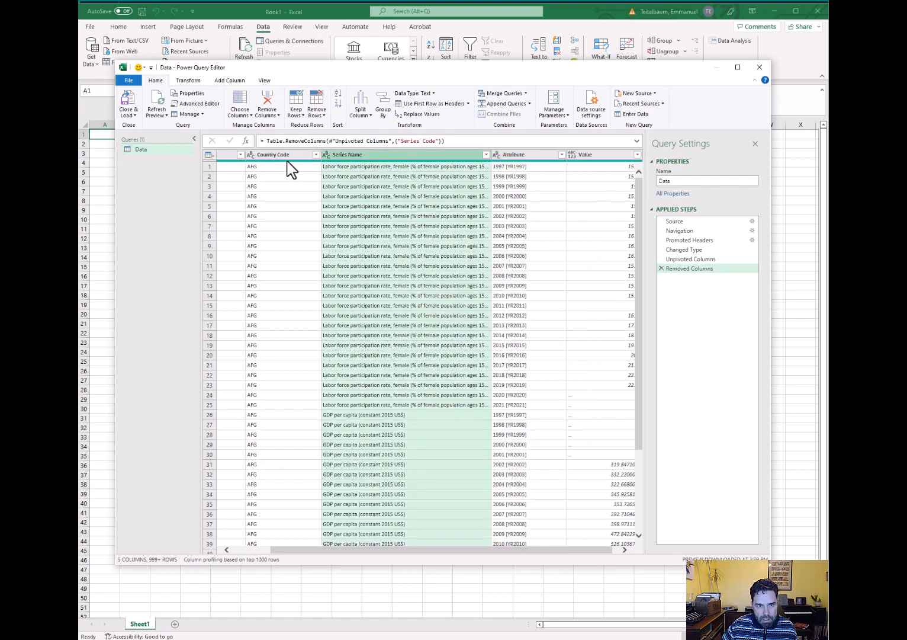
left_click(190, 81)
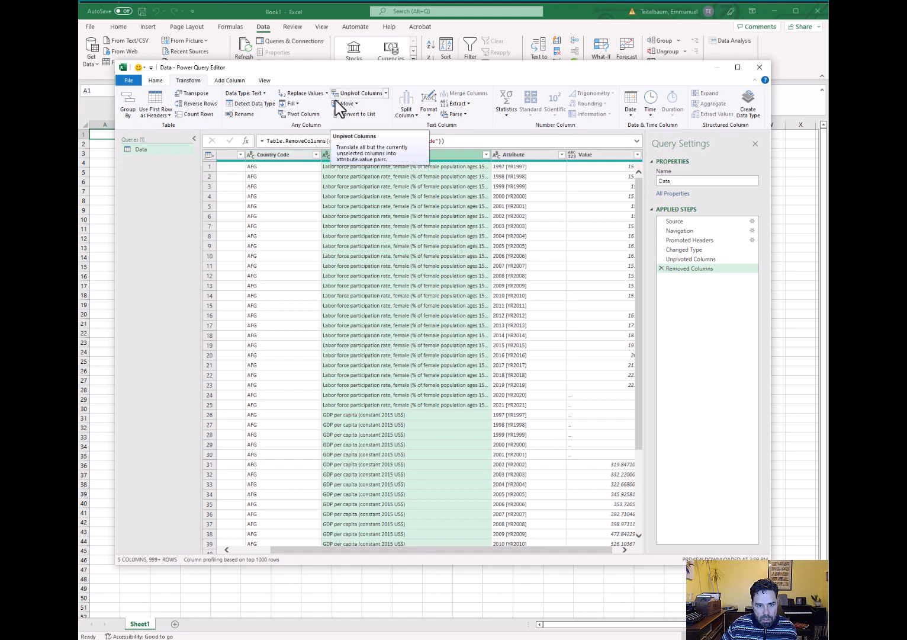
left_click(300, 114)
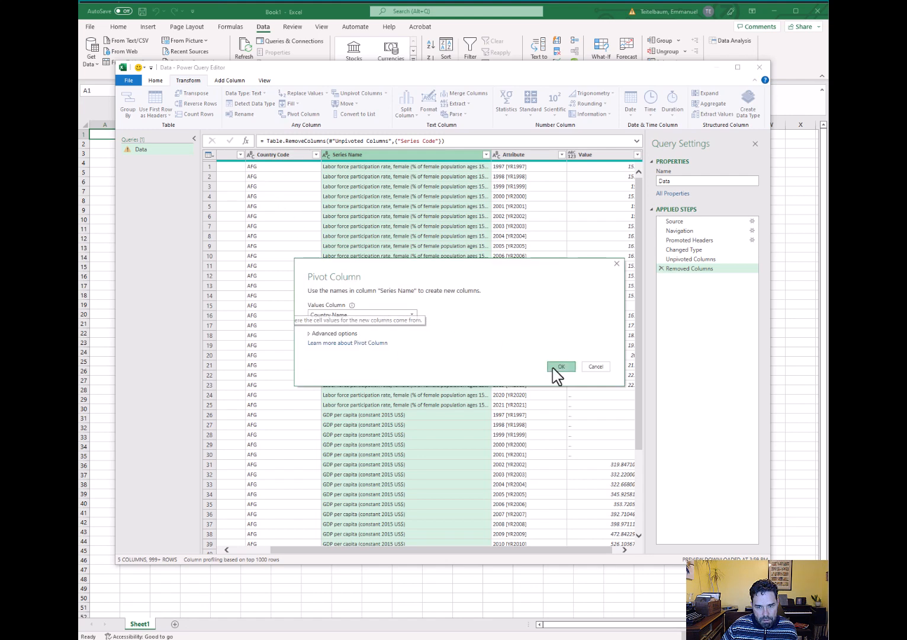
left_click(412, 316)
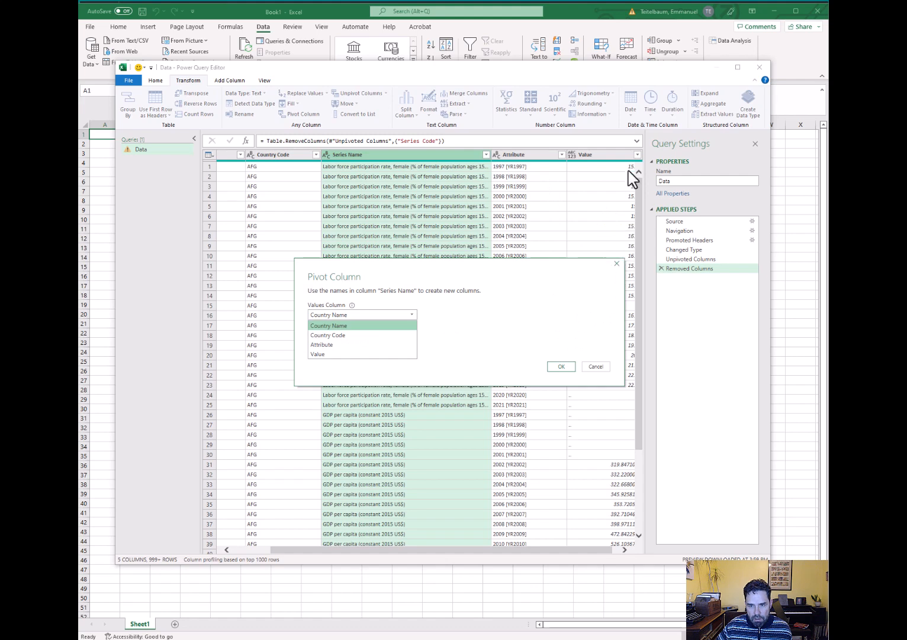
left_click(596, 366)
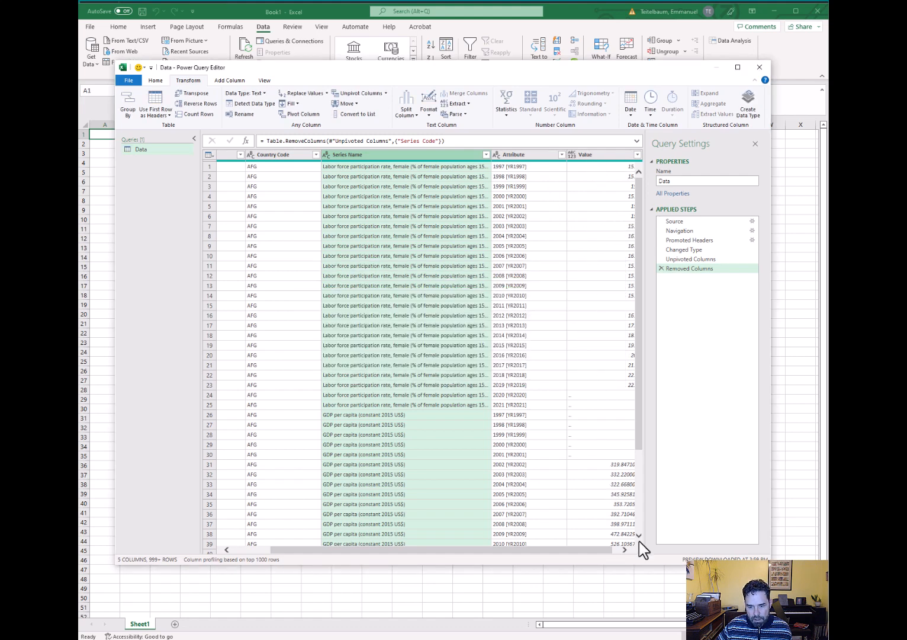
Pivot the Series Name column into new columns, using Value as the values column
left_click(625, 549)
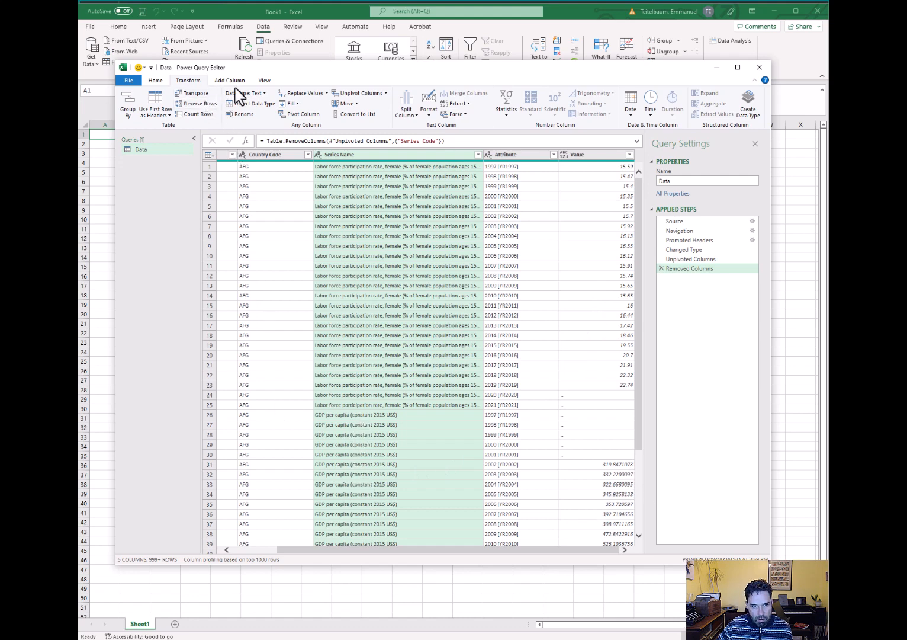
left_click(309, 113)
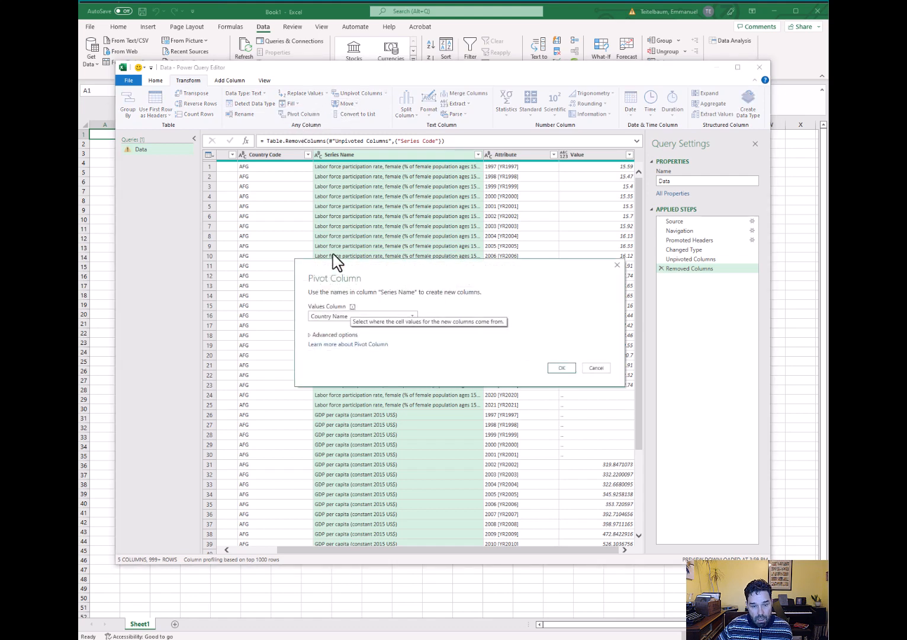
left_click(405, 318)
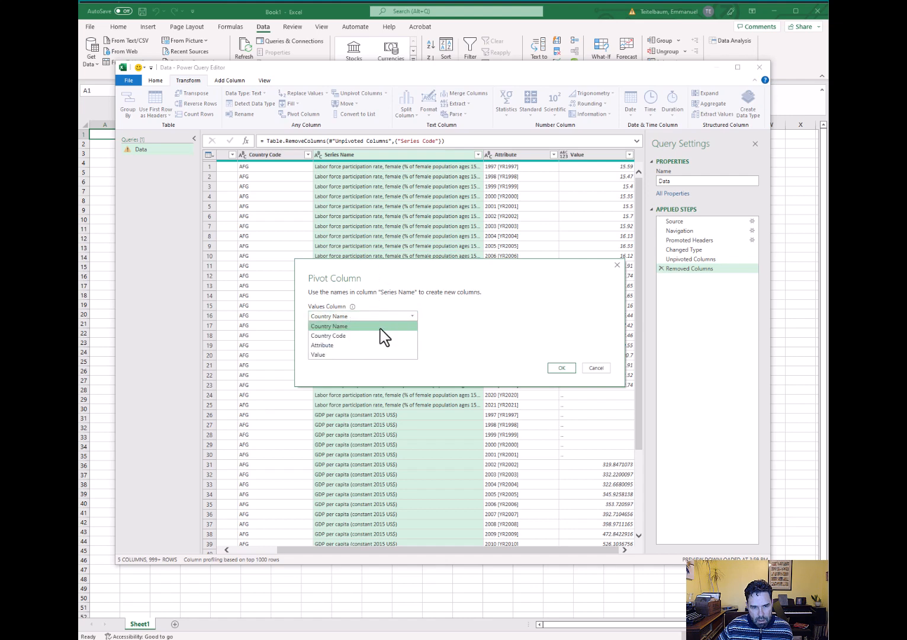
left_click(368, 356)
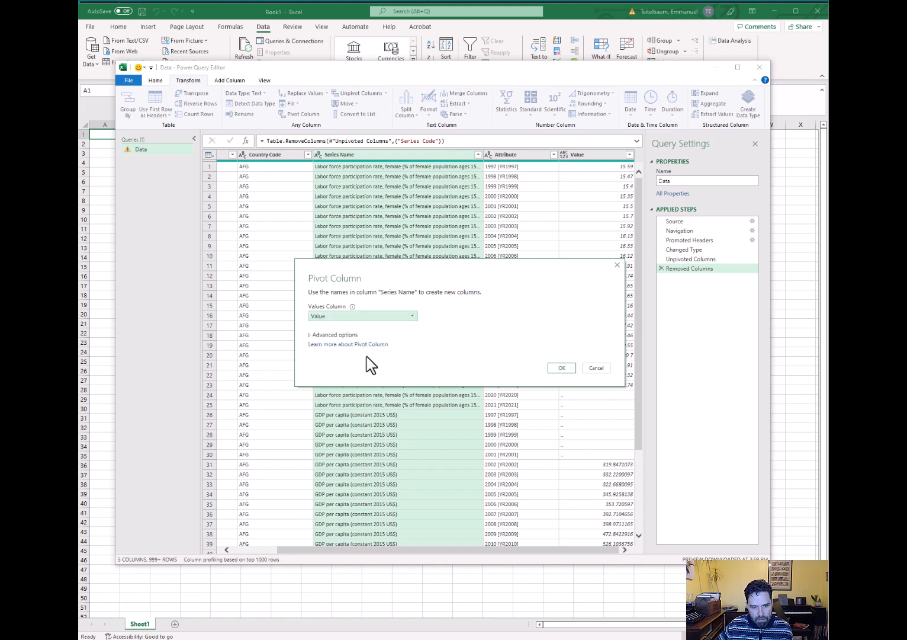
left_click(560, 369)
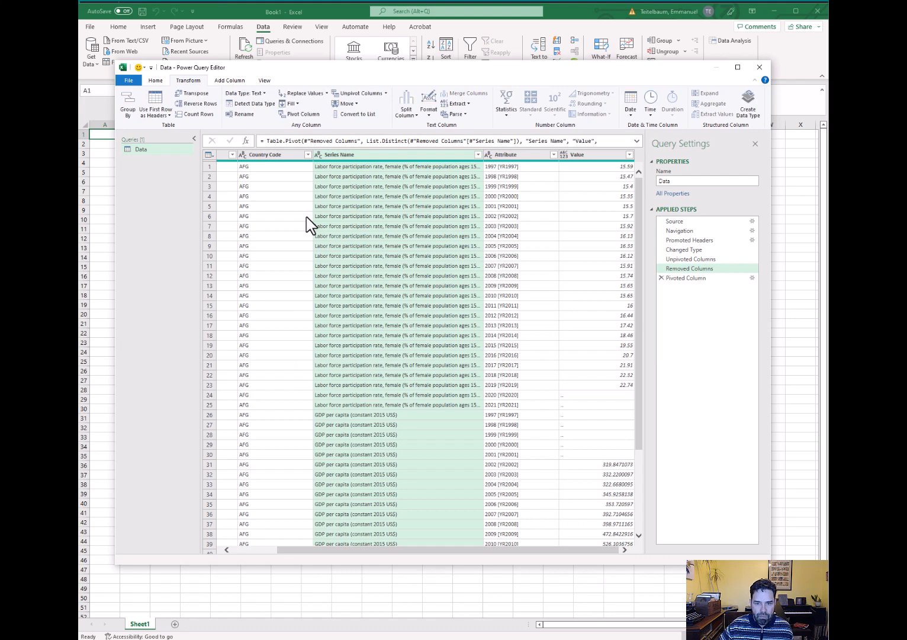
left_click(428, 171)
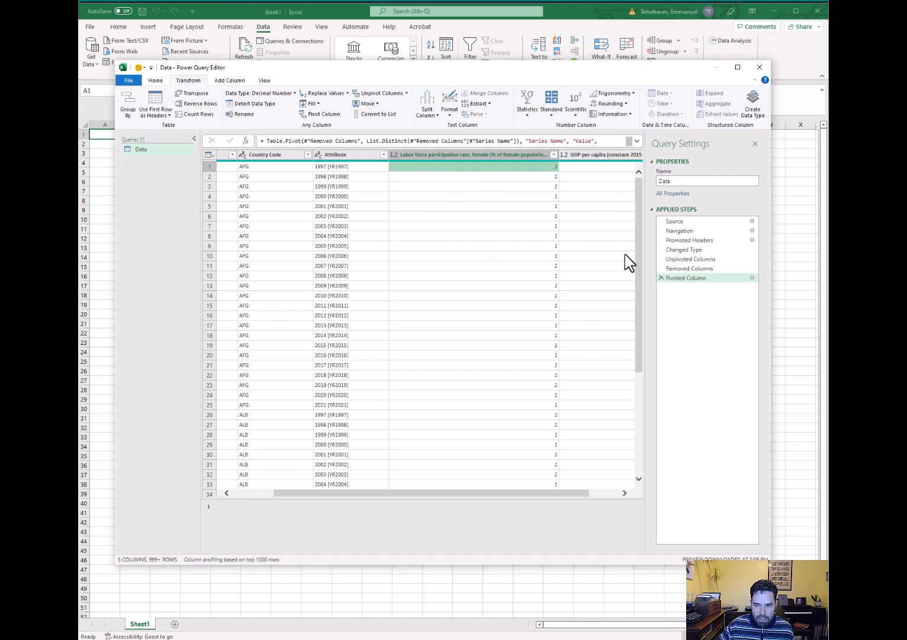
Delete the Pivoted Column step and pivot Series Name again, using Value as the values column and Don't Aggregate as the function
left_click(660, 280)
left_click(662, 279)
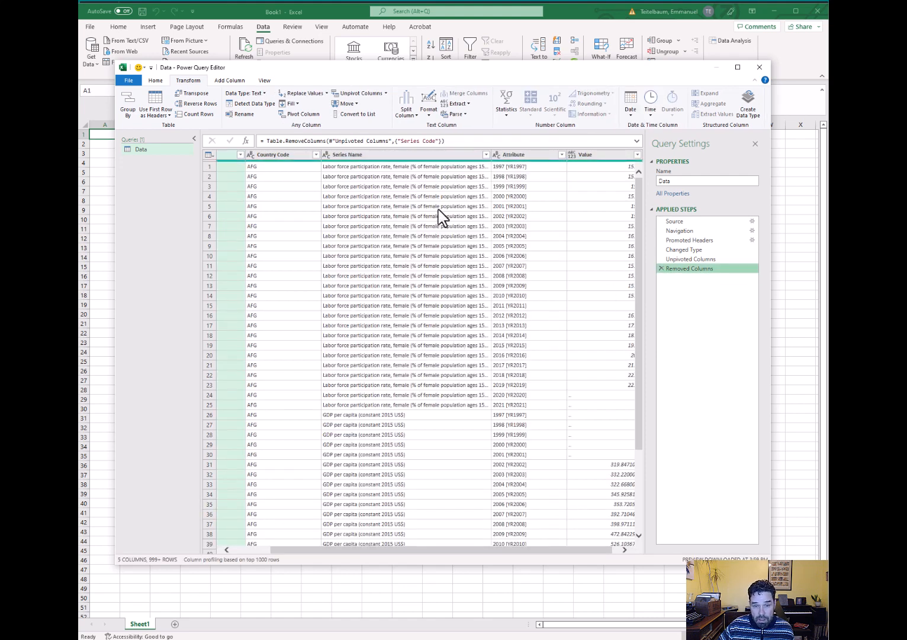
left_click(433, 155)
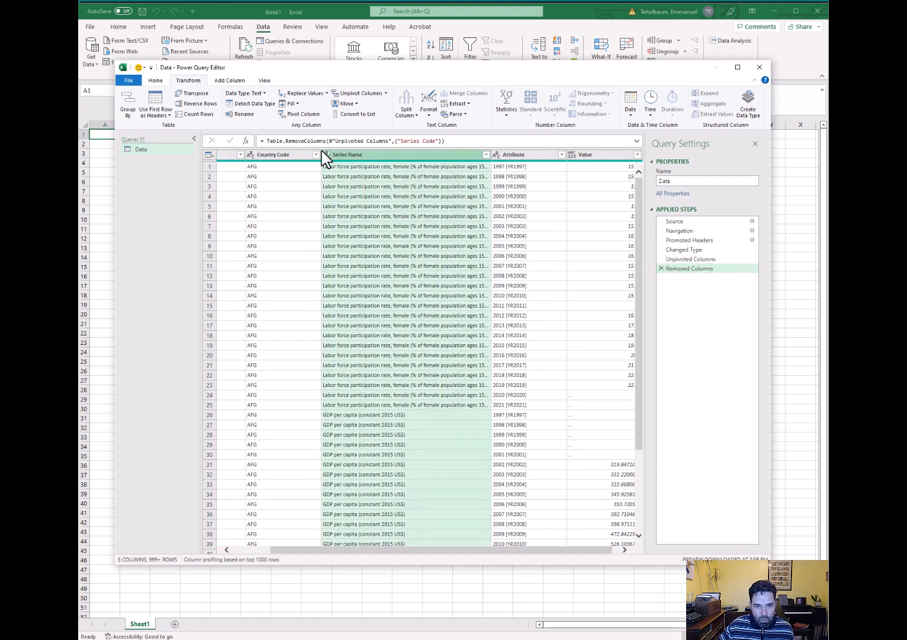
left_click(293, 115)
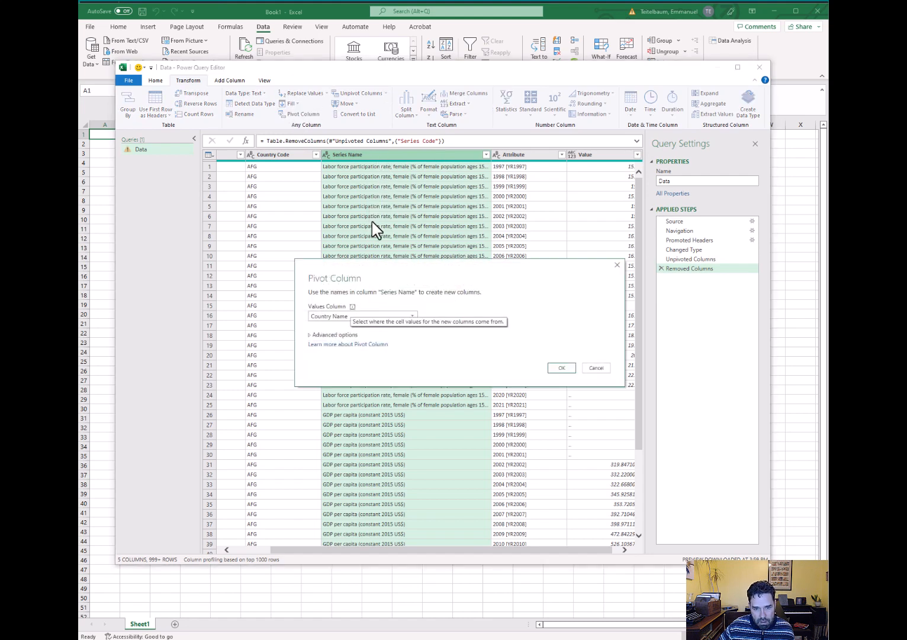
left_click(384, 320)
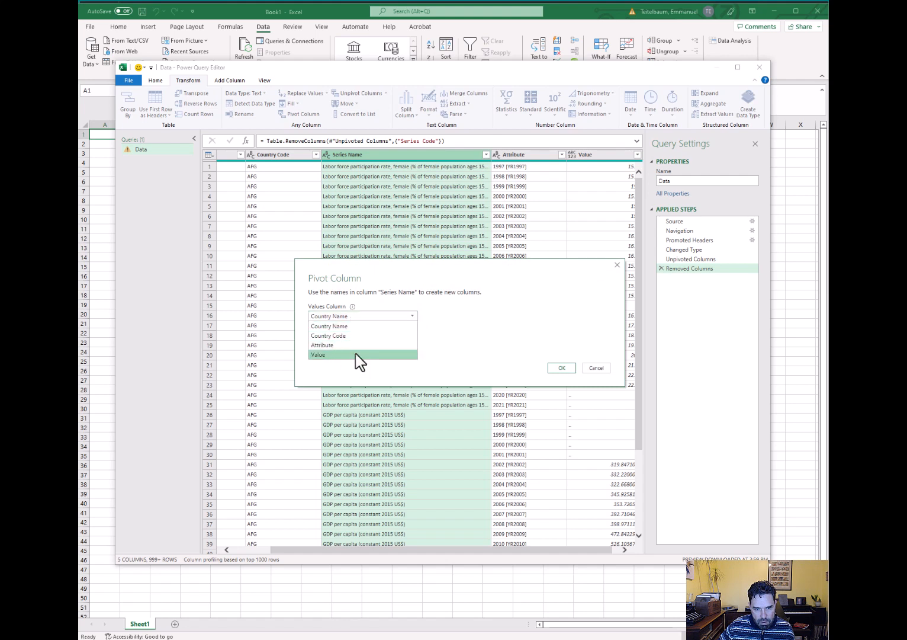
left_click(356, 354)
left_click(337, 334)
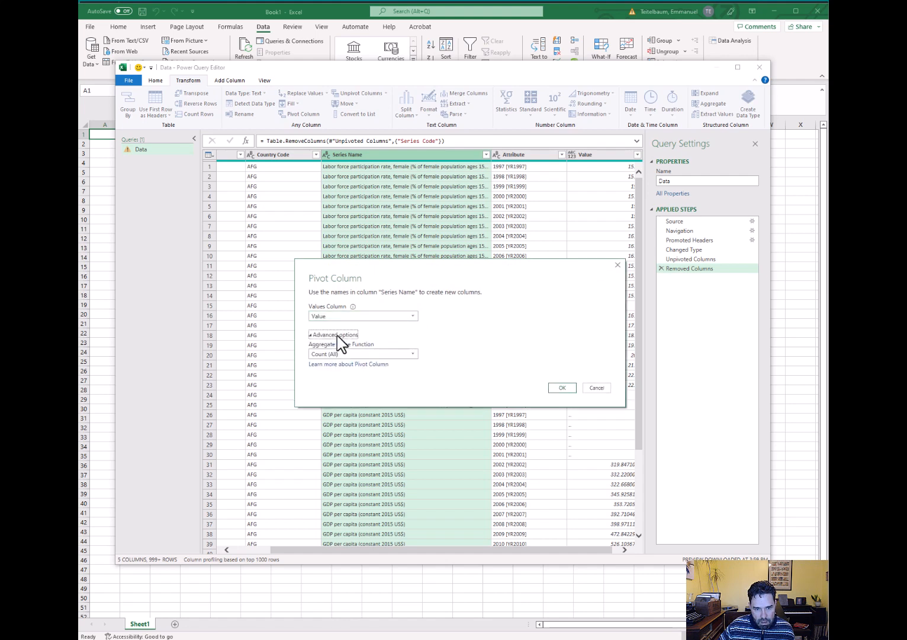
left_click(340, 354)
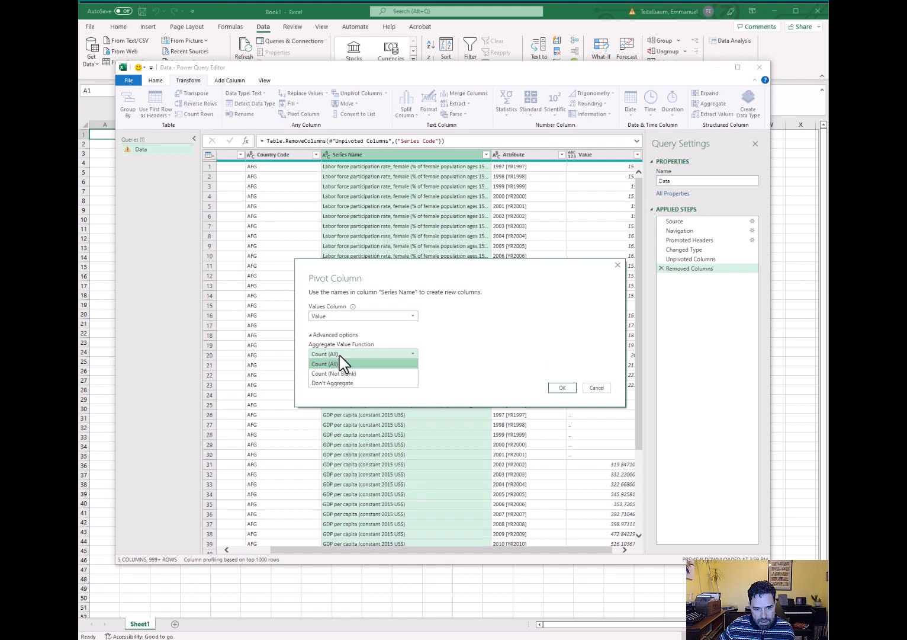
left_click(348, 383)
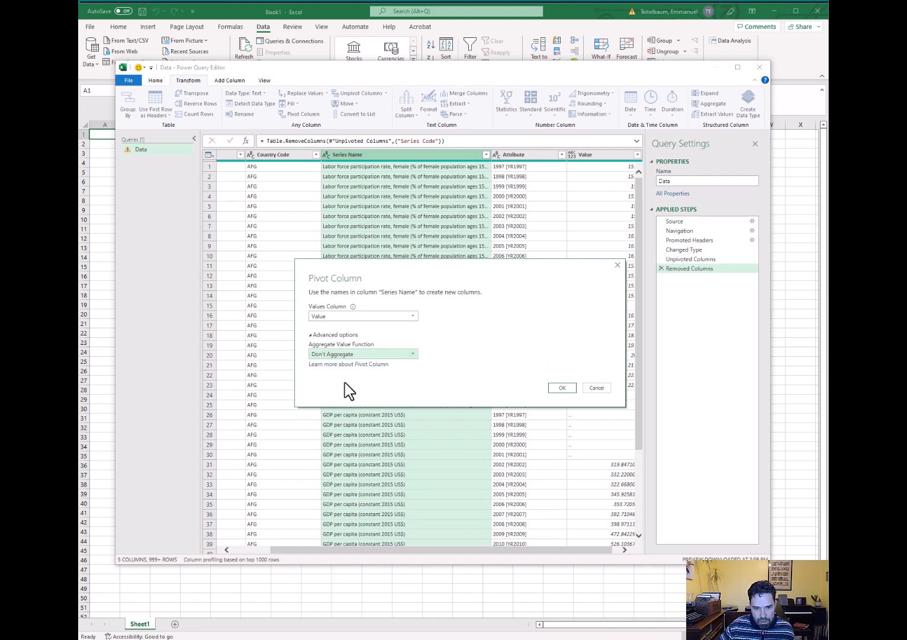
left_click(562, 388)
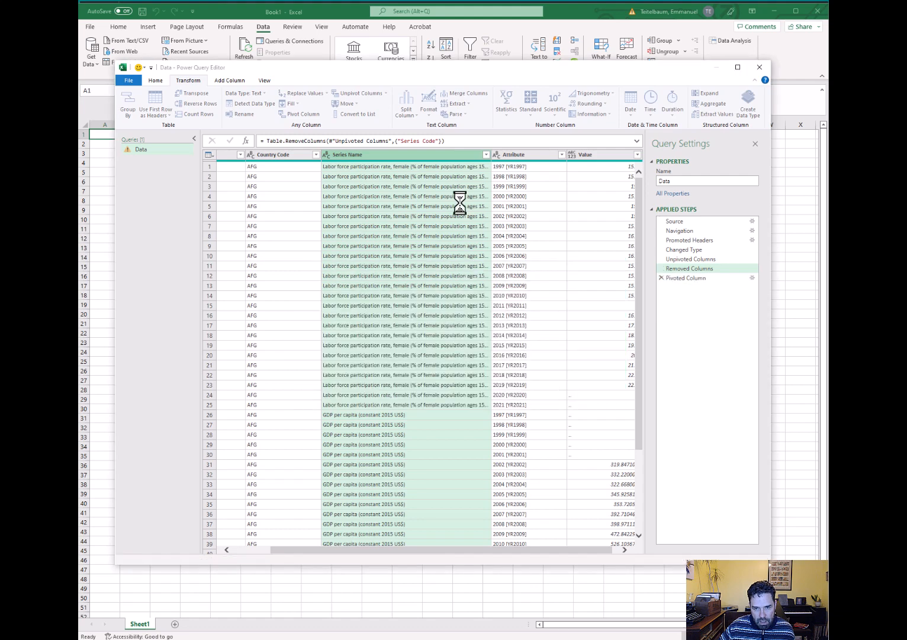
left_click(485, 168)
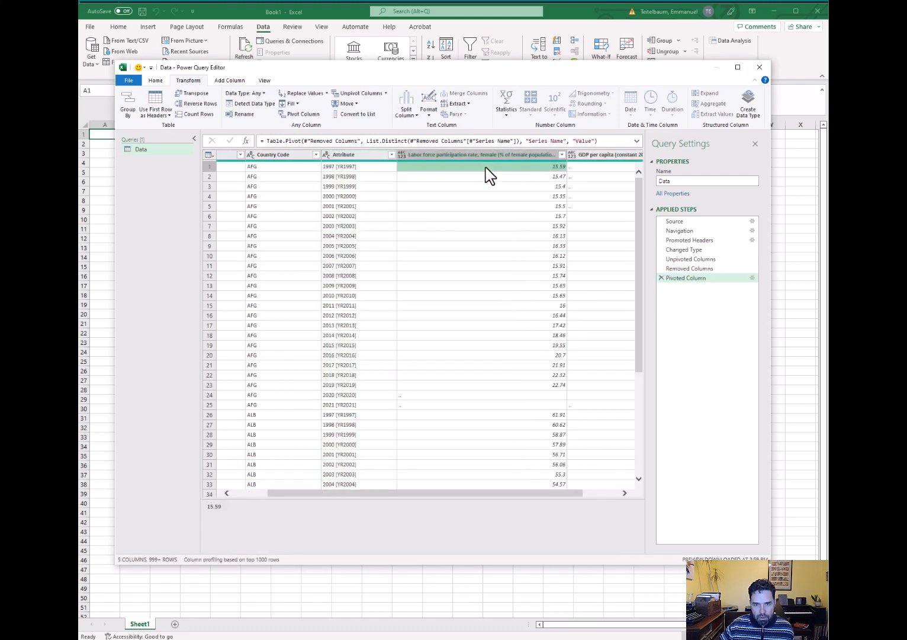
key("Right")
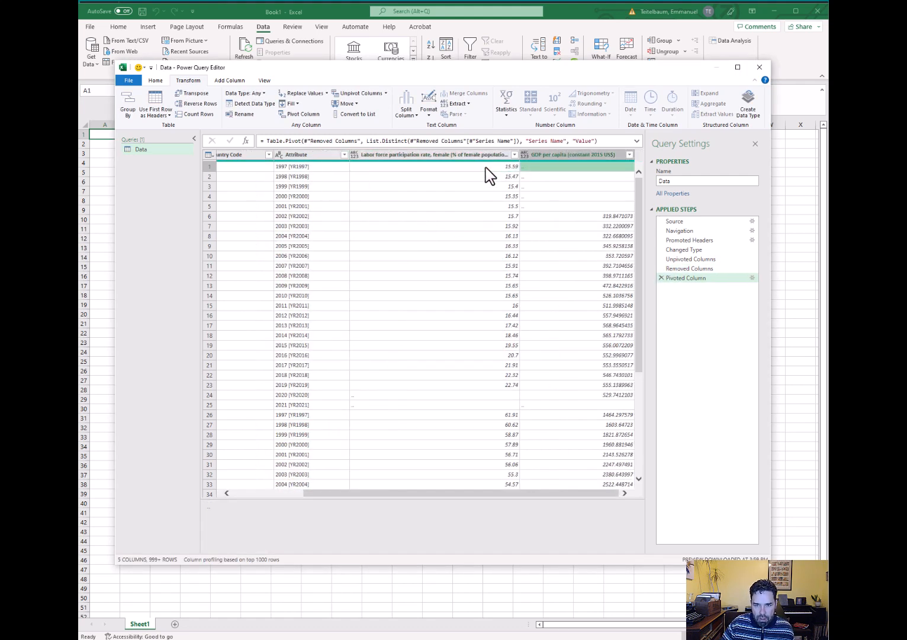
key("Left")
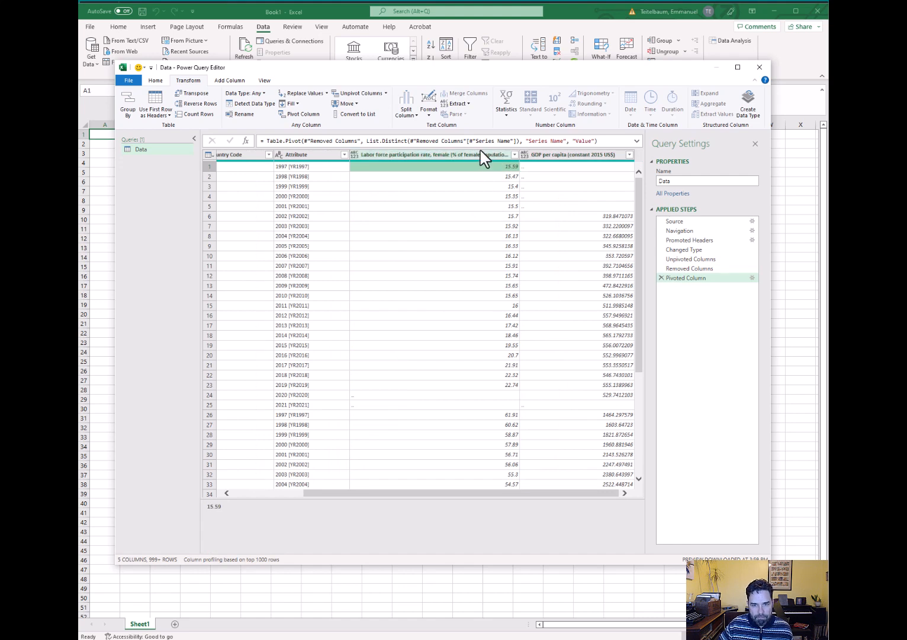
Rename the female labor force participation rate column as FLFP
left_click(468, 156)
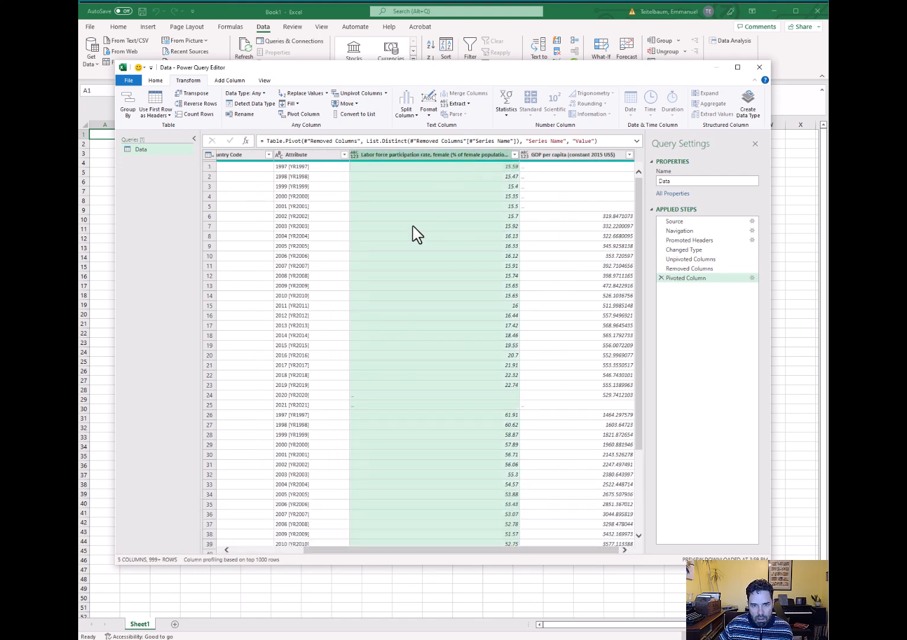
double_click(430, 156)
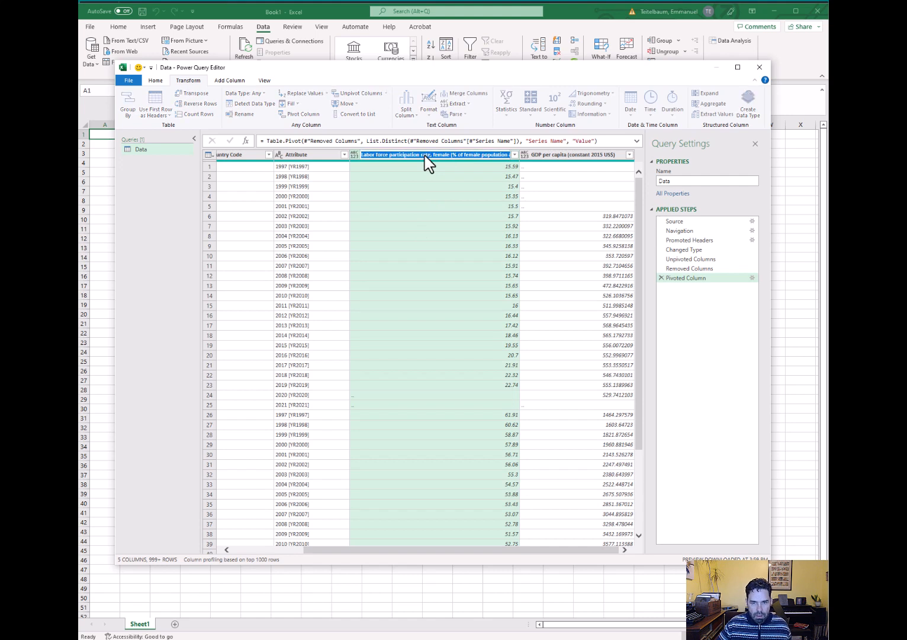
type("F")
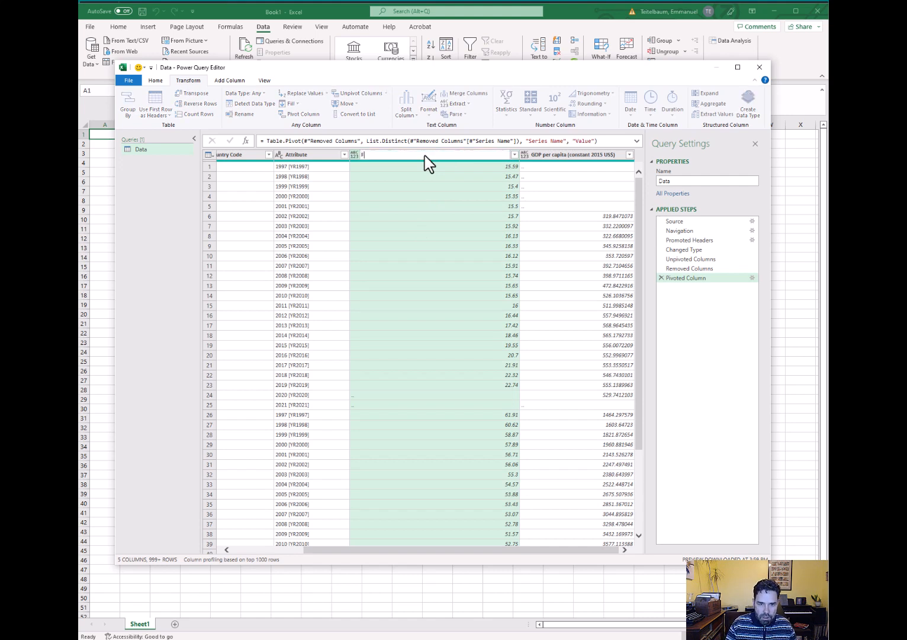
type("LFP")
key("Return")
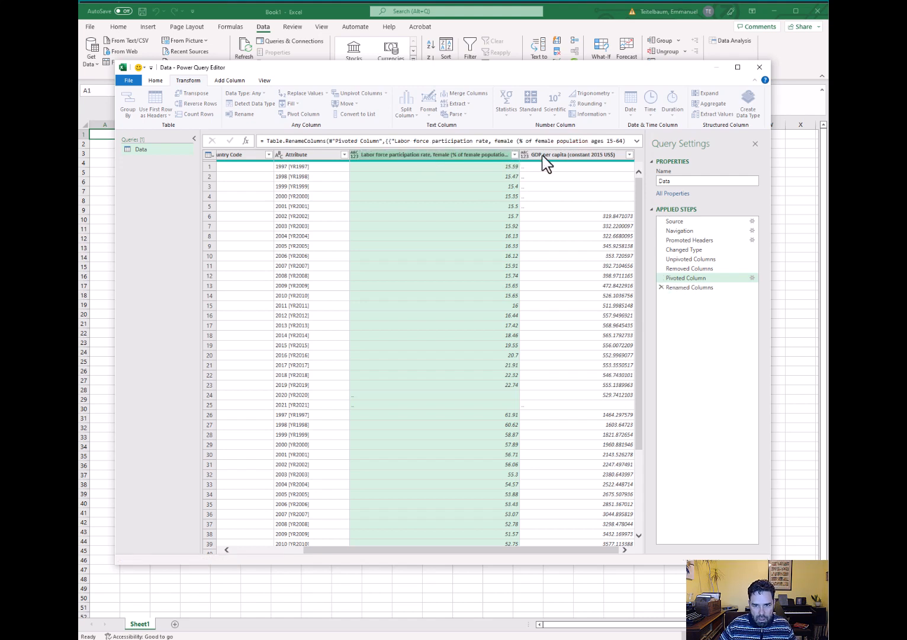
Rename the "GDP per capita (constant 2015 US$)" column as "GDP per capita"
left_click(552, 155)
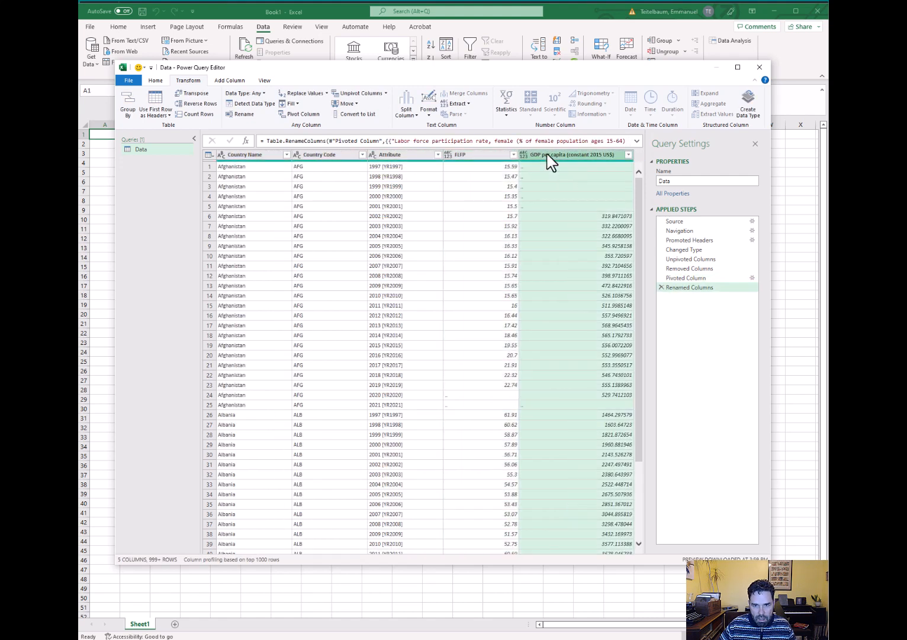
double_click(550, 156)
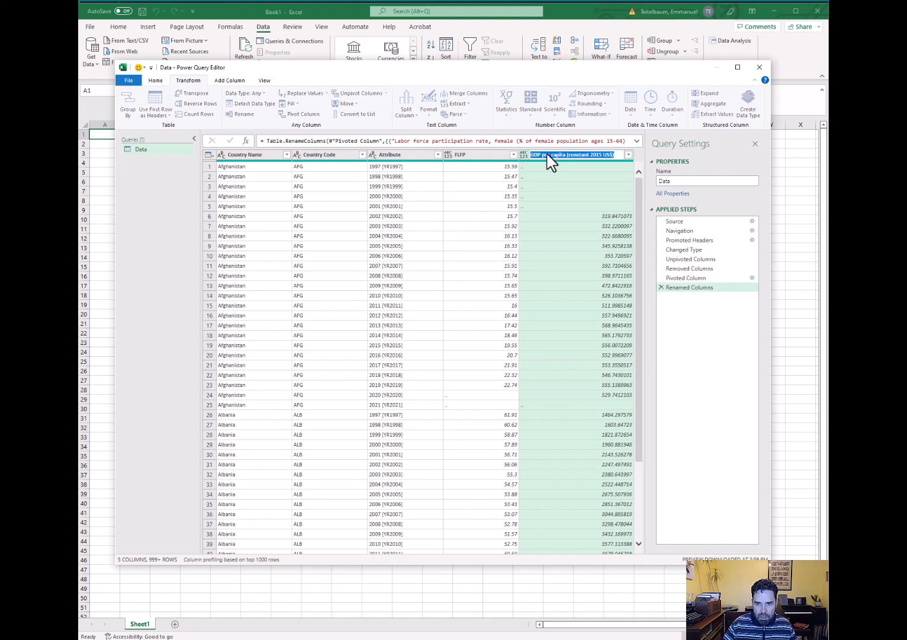
type("GDP per capita")
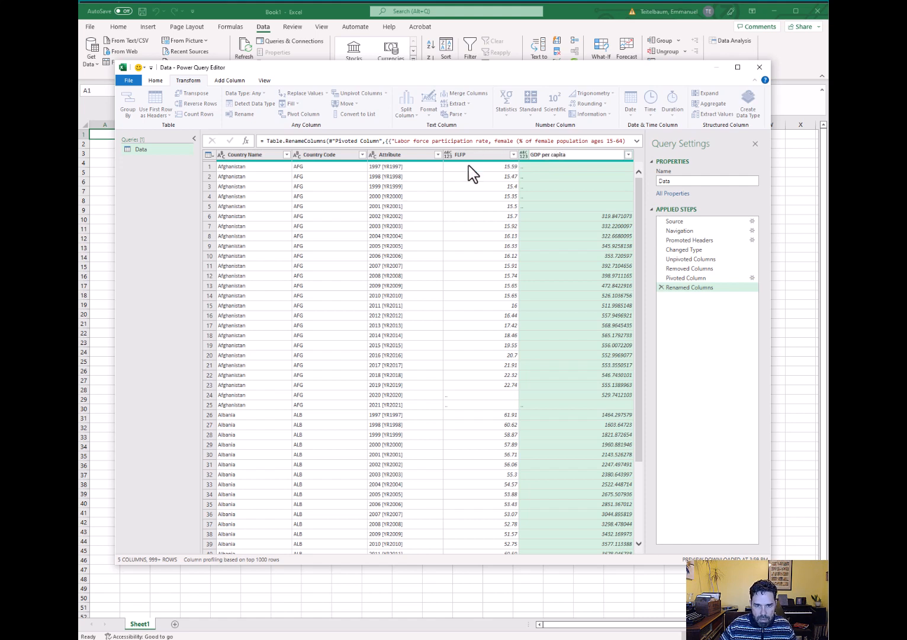
key("Return")
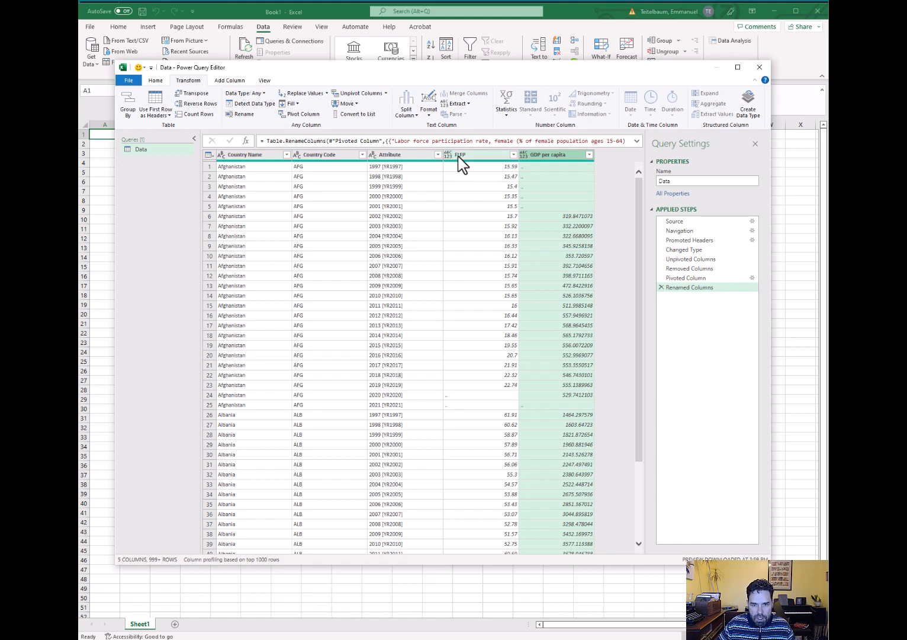
Replace the ".." values with blanks in both the FLFP and GDP per capita columns
left_click(459, 157)
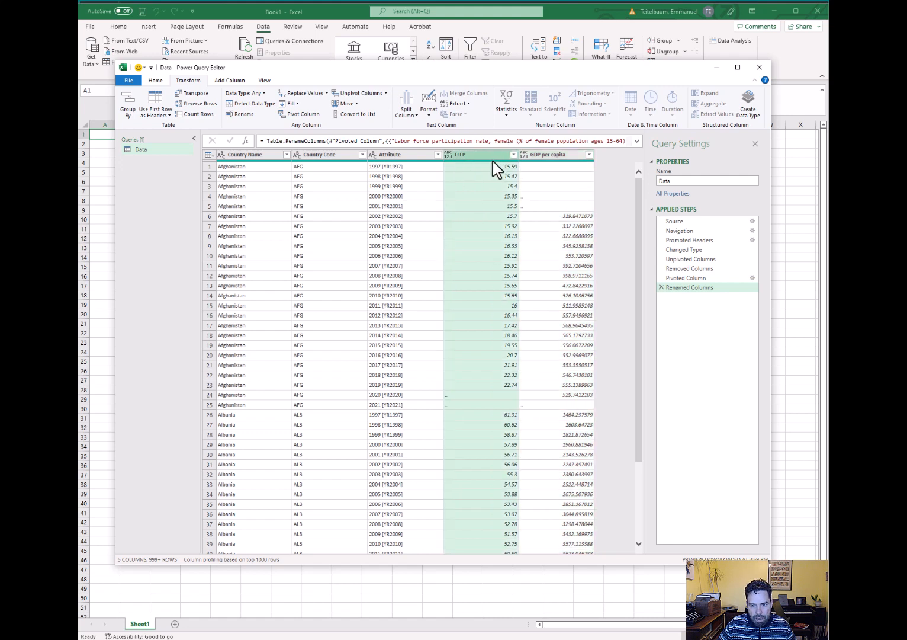
left_click(464, 393)
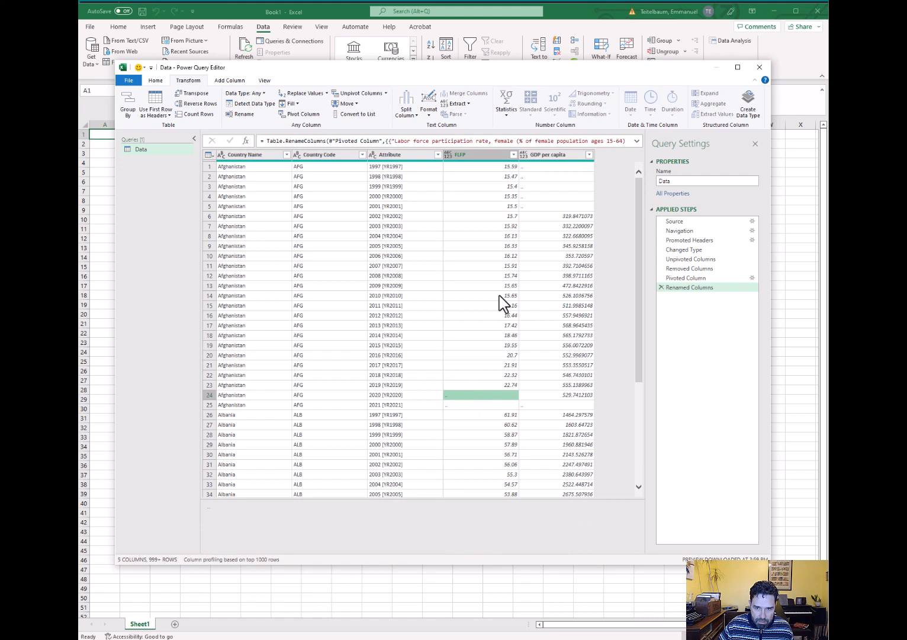
left_click(530, 167)
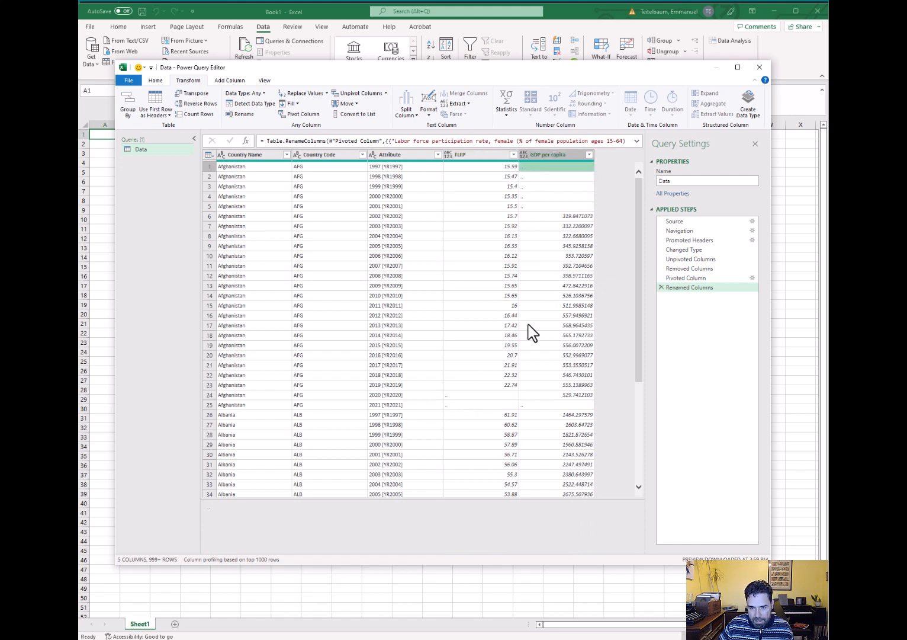
left_click(461, 158)
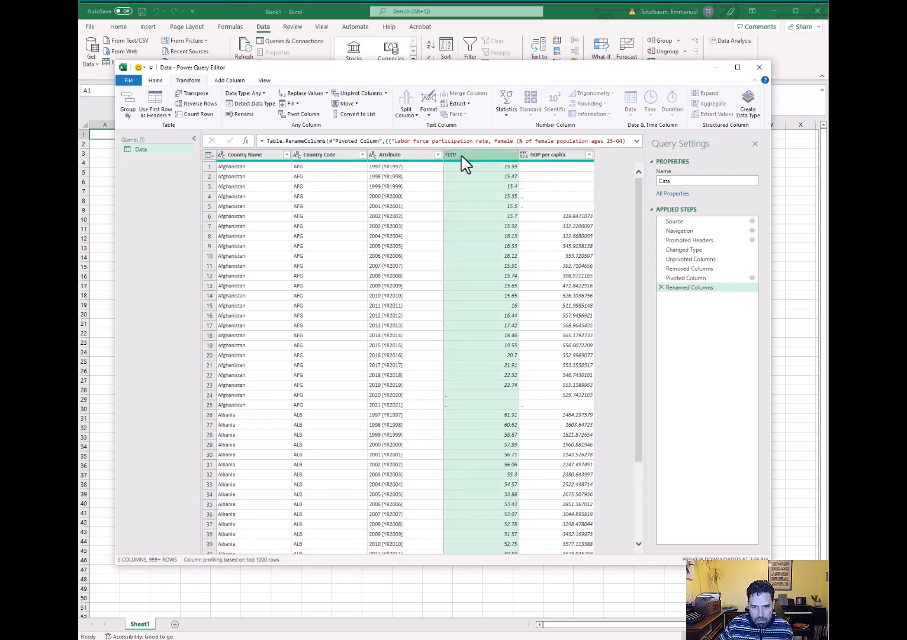
key("Return")
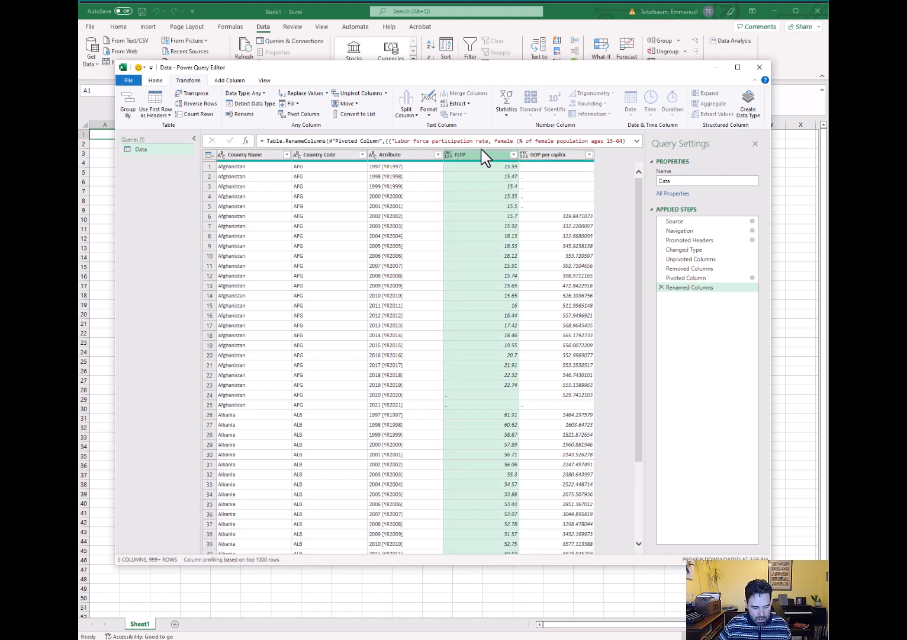
key("shift+Right")
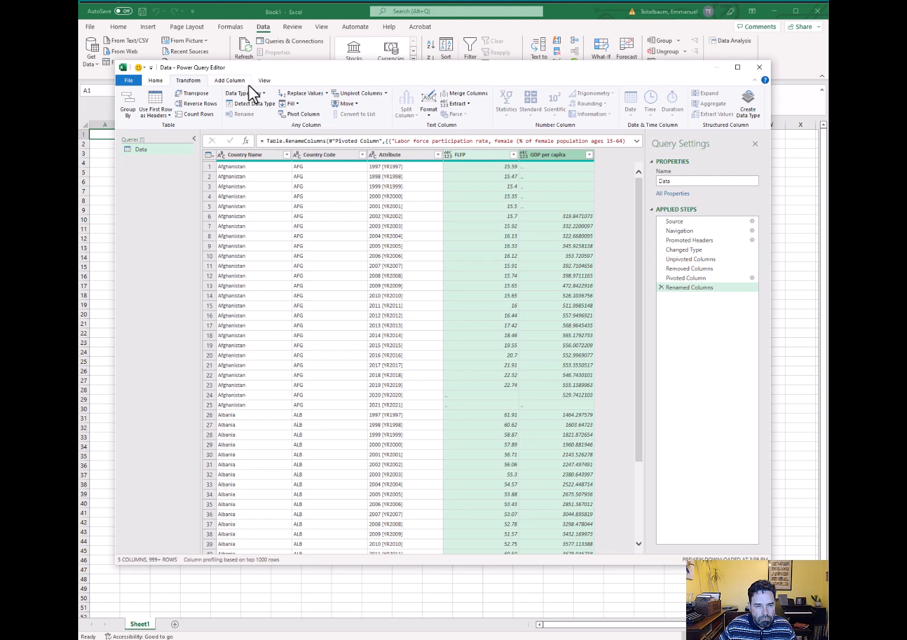
left_click(157, 81)
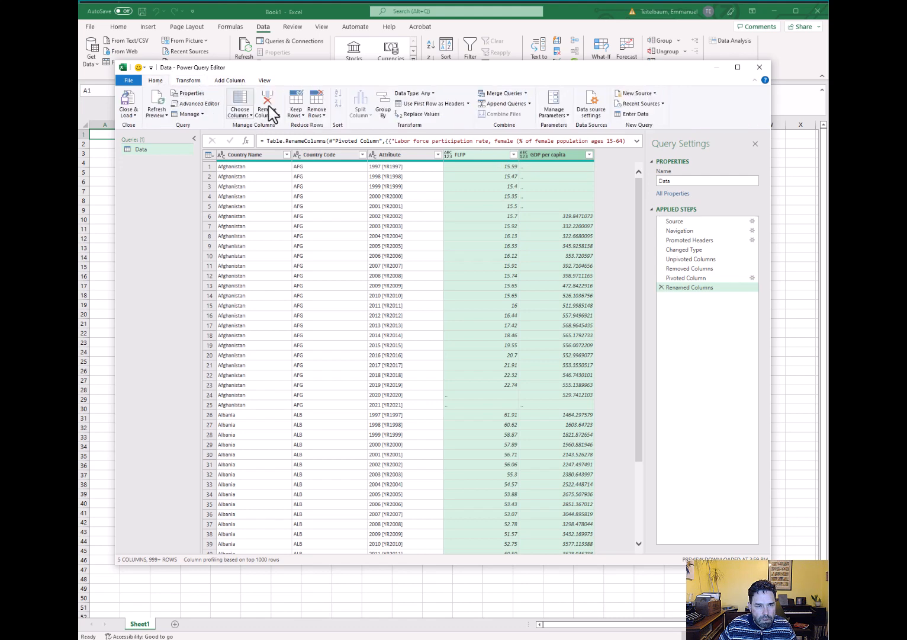
left_click(484, 155)
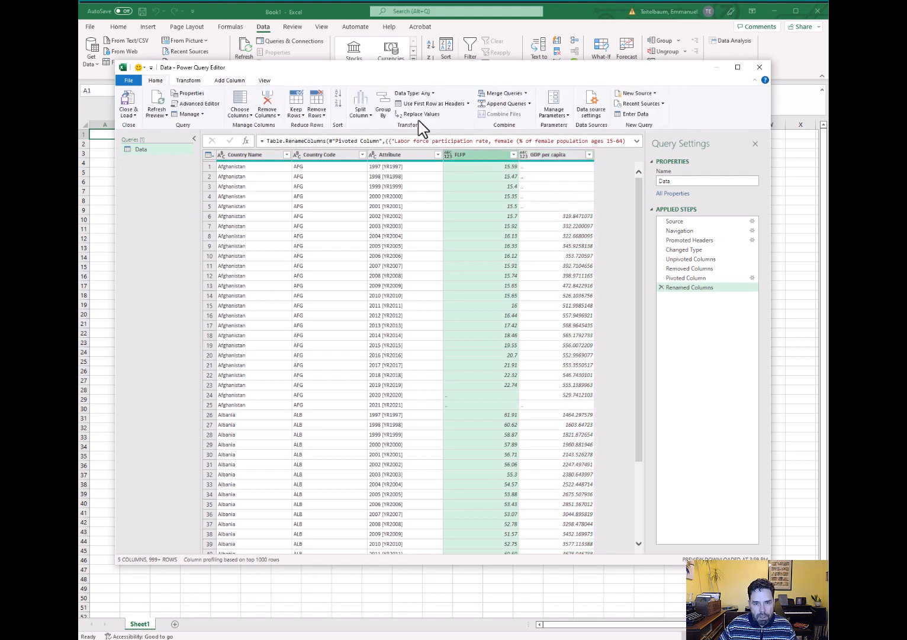
key("shift+Right")
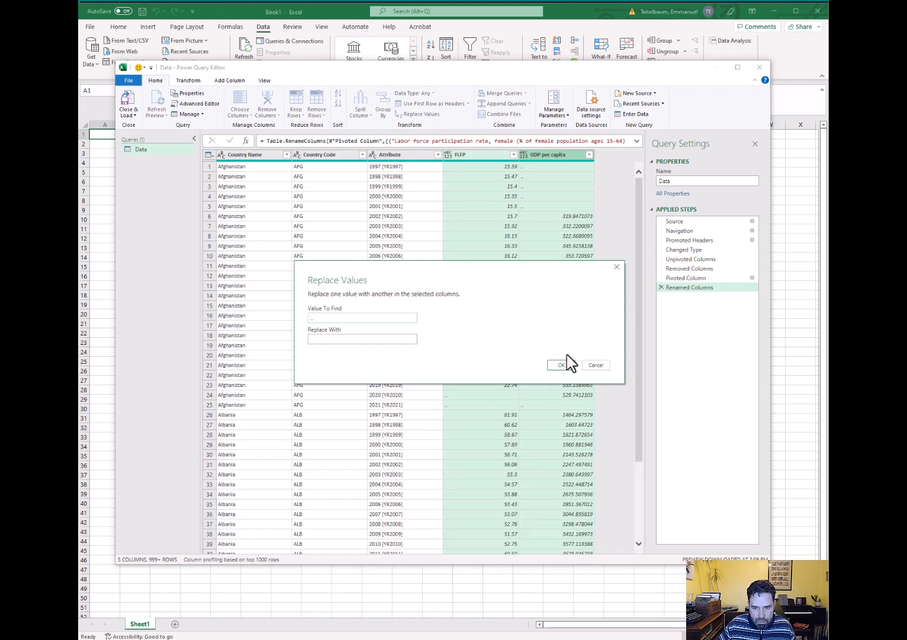
left_click(561, 365)
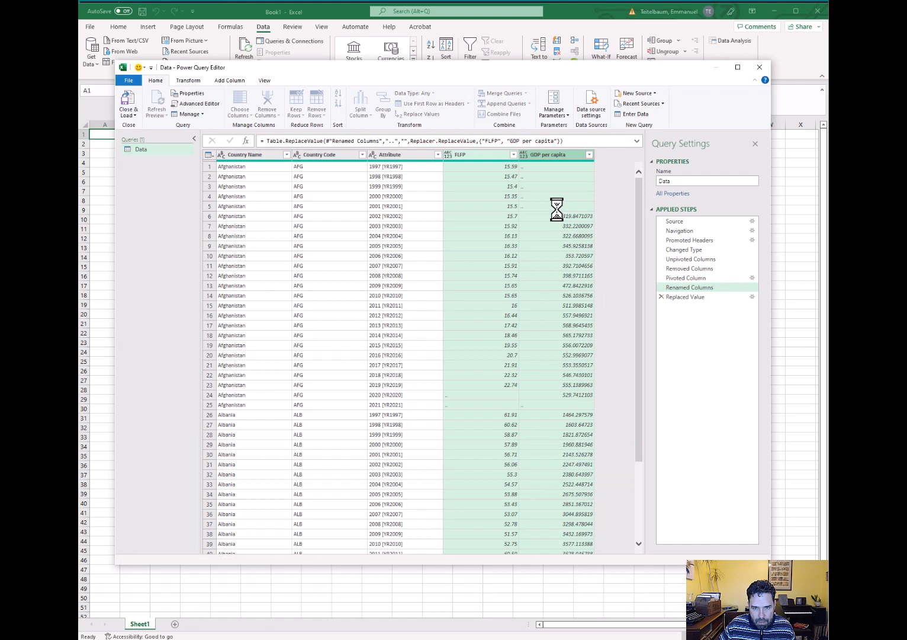
Change the data type of the FLFP and GDP per capita columns to Decimal Number
right_click(491, 154)
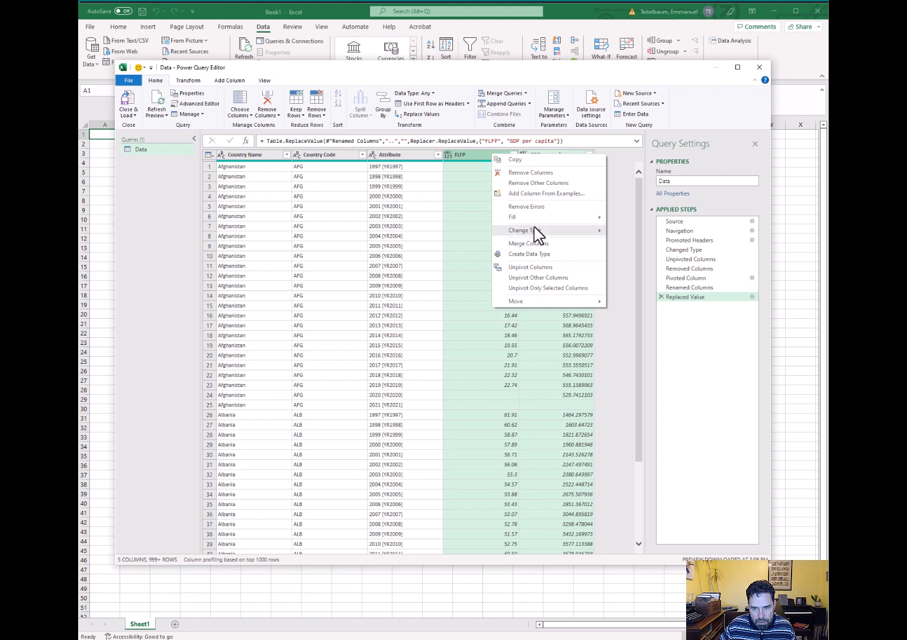
mouse_move(535, 233)
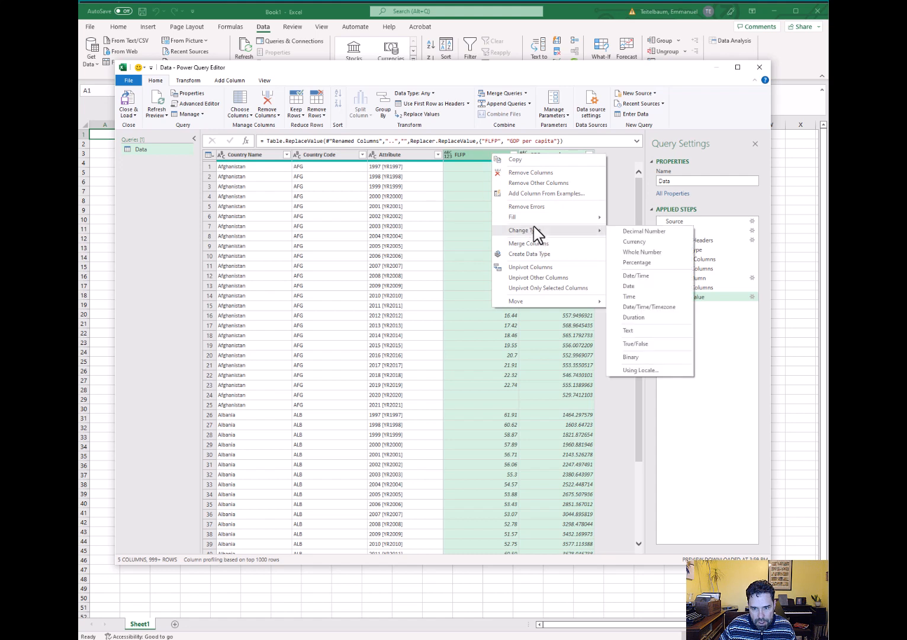
left_click(649, 231)
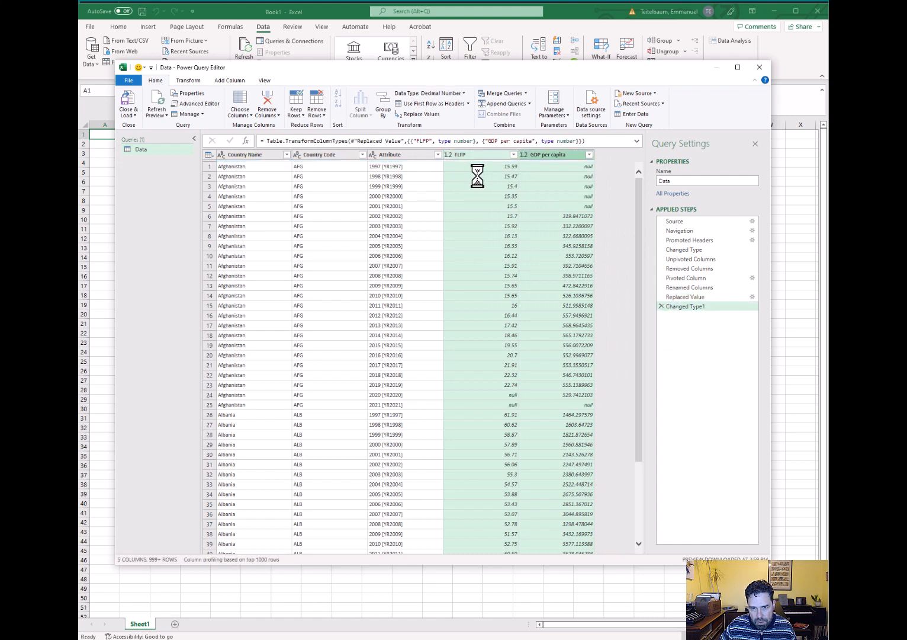
Examine the converted values in the FLFP, GDP per capita and Attribute columns for the first Afghanistan rows
left_click(542, 168)
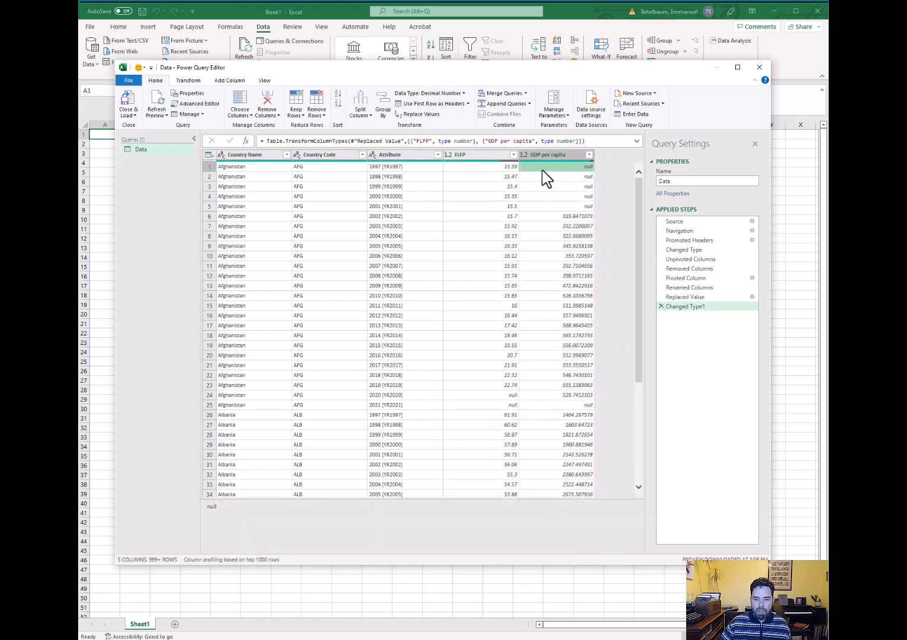
key("Left")
key("Down")
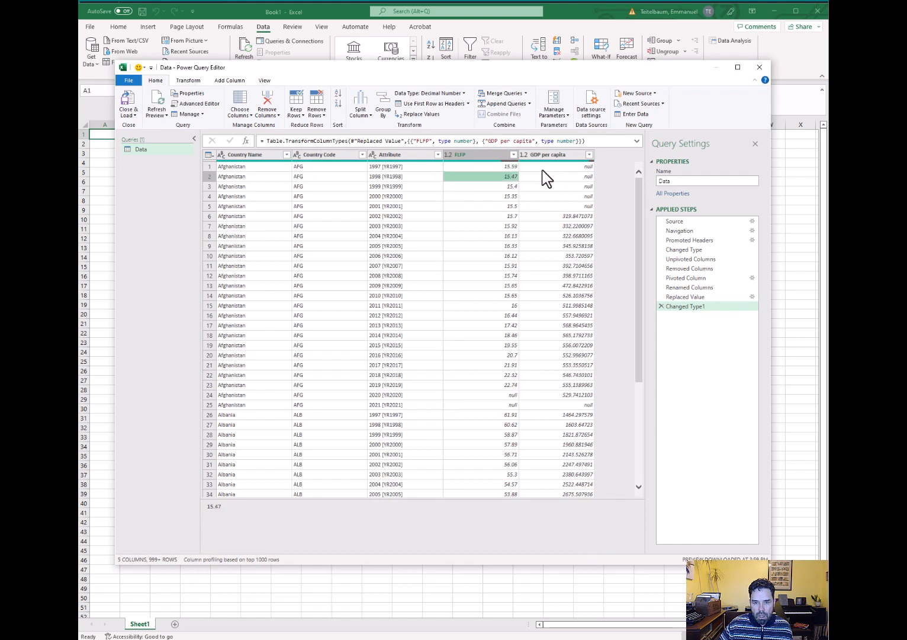
key("Down")
key("Down")
key("Right")
key("Down")
key("Down")
key("Left")
key("Left")
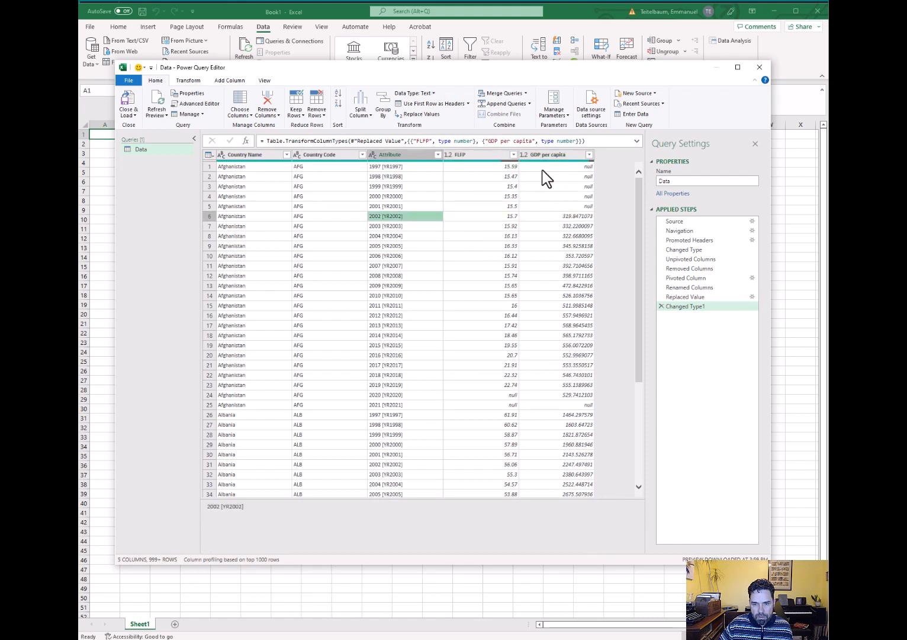
key("Right")
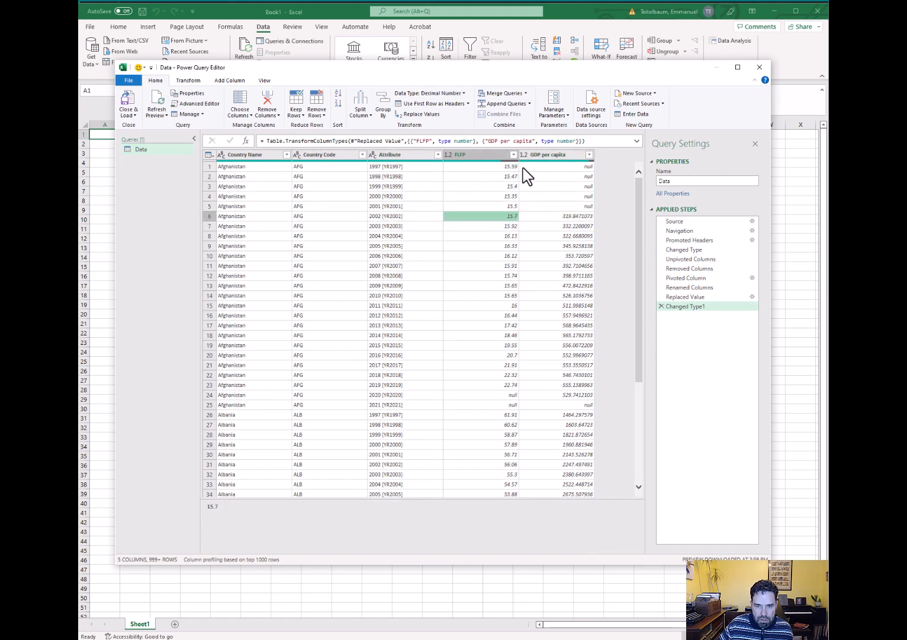
left_click(392, 155)
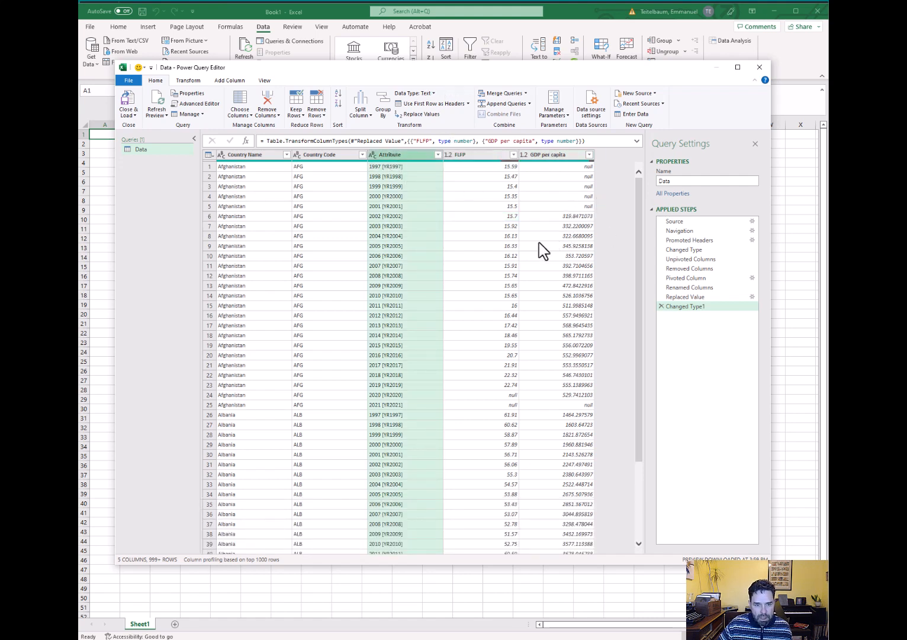
right_click(398, 165)
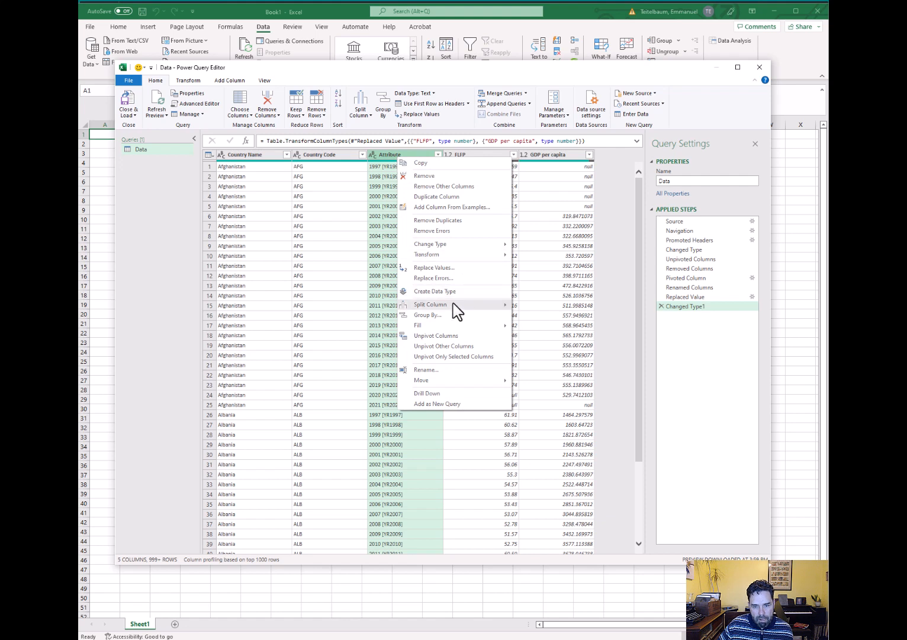
mouse_move(454, 307)
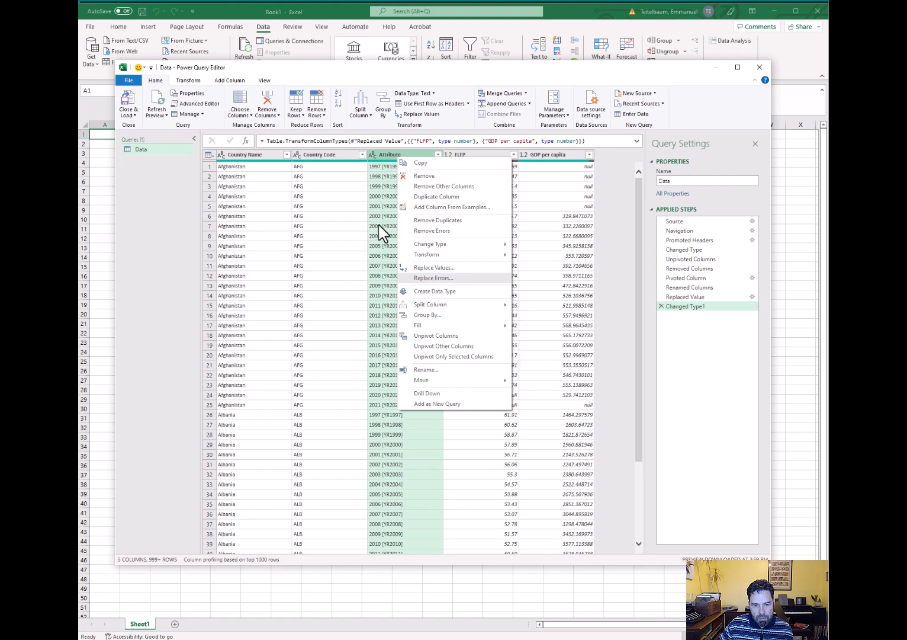
left_click(382, 196)
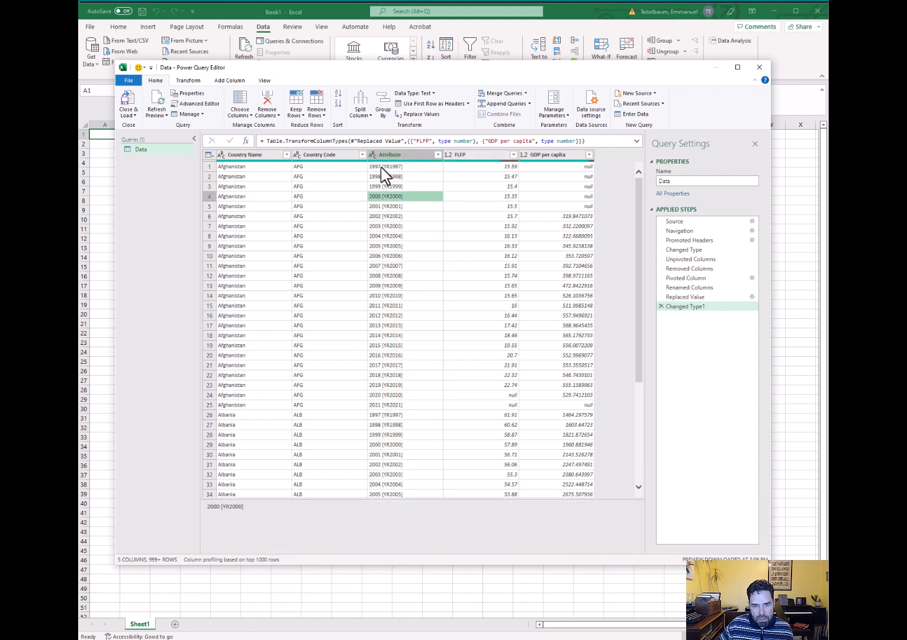
left_click(381, 168)
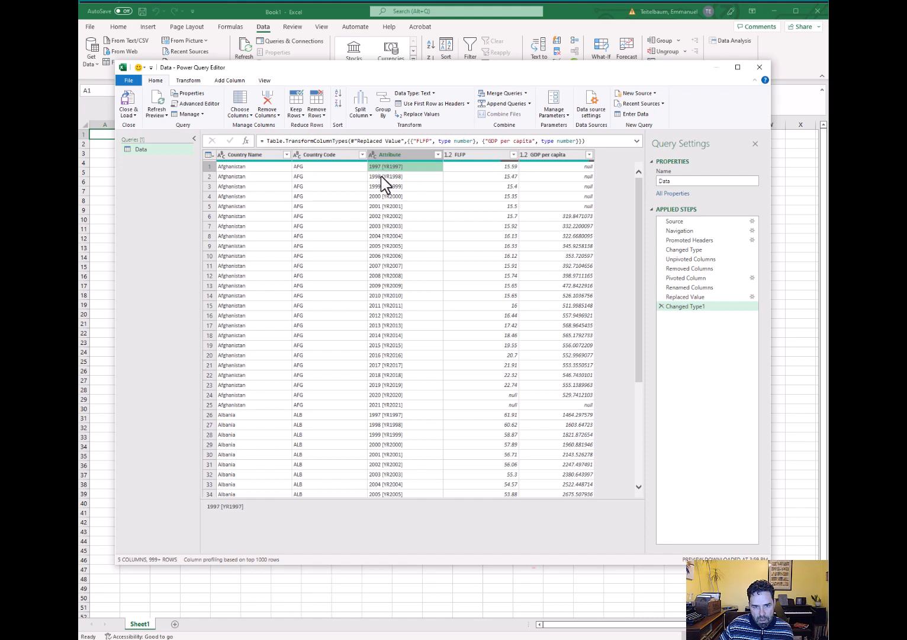
left_click(382, 177)
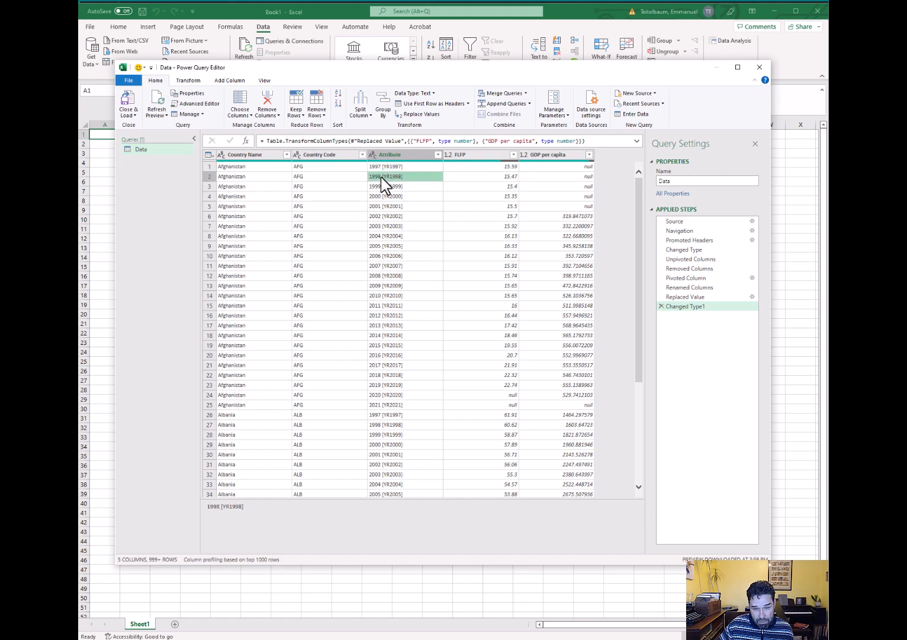
Split the Attribute column by the space delimiter at the left-most delimiter only
left_click_drag(385, 159, 386, 160)
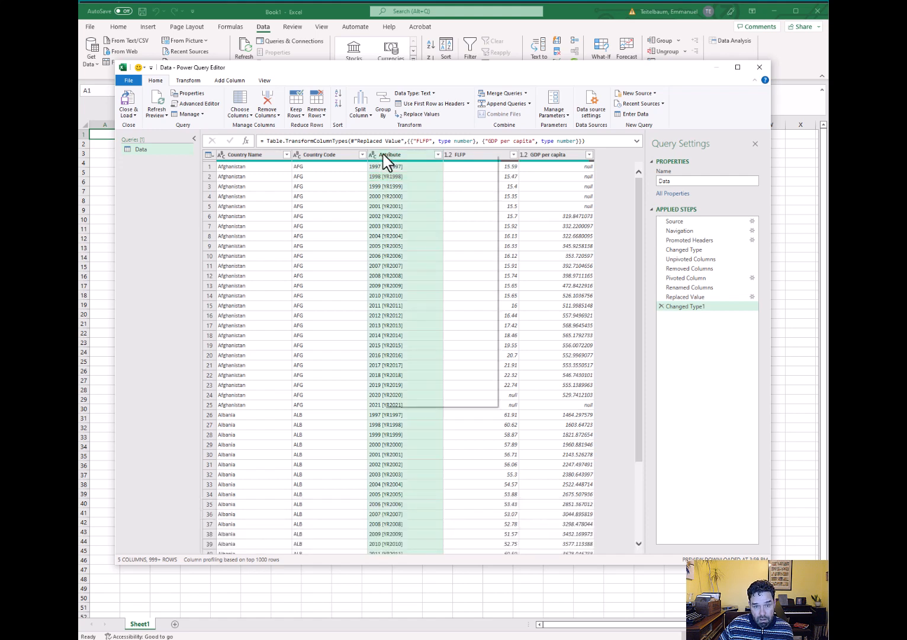
right_click(385, 161)
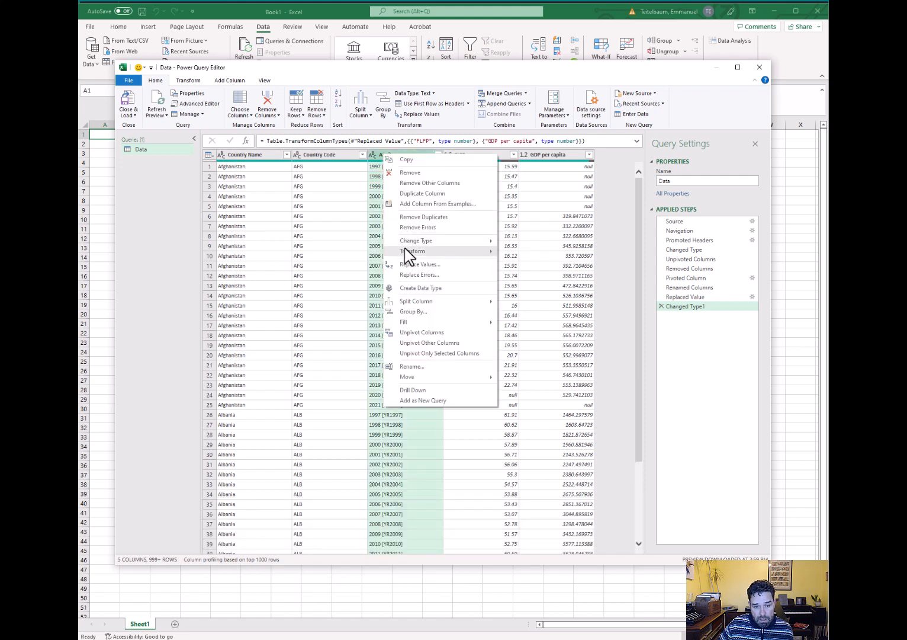
mouse_move(415, 302)
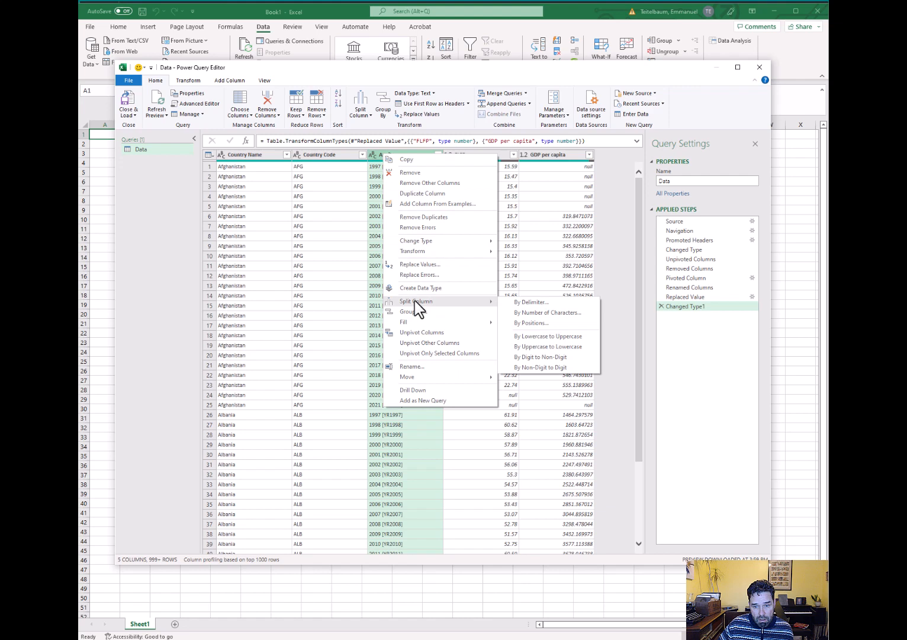
left_click(529, 312)
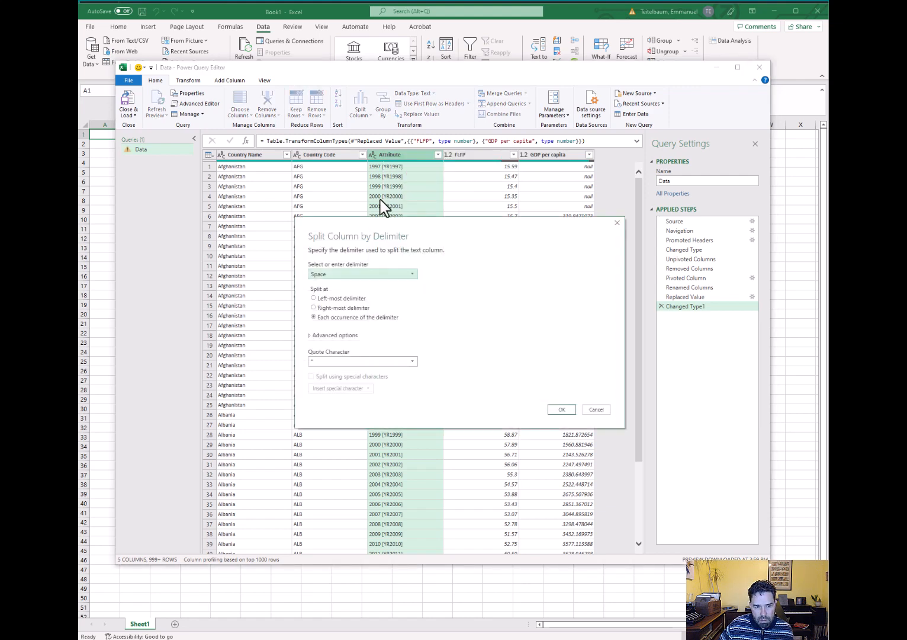
left_click(314, 299)
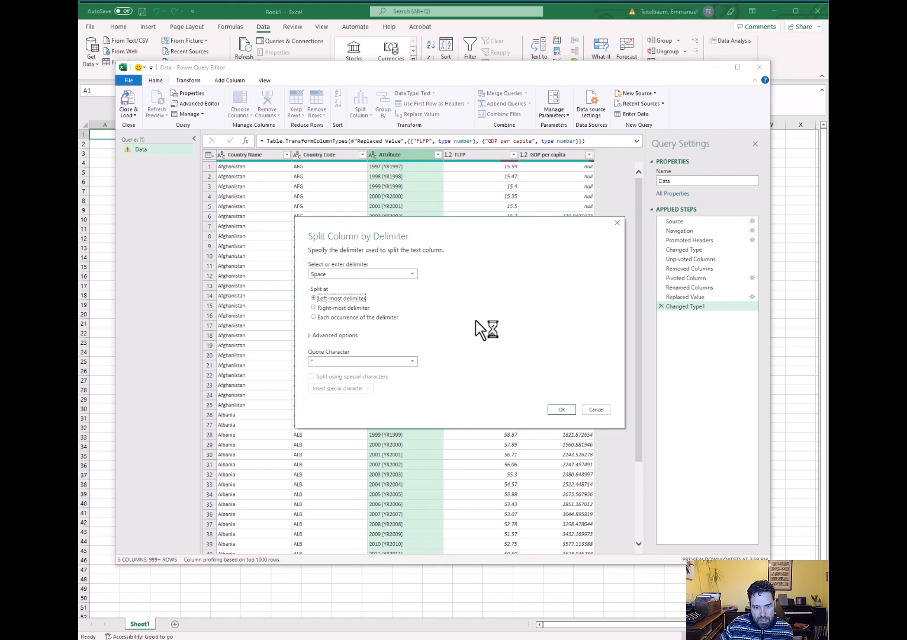
left_click(561, 408)
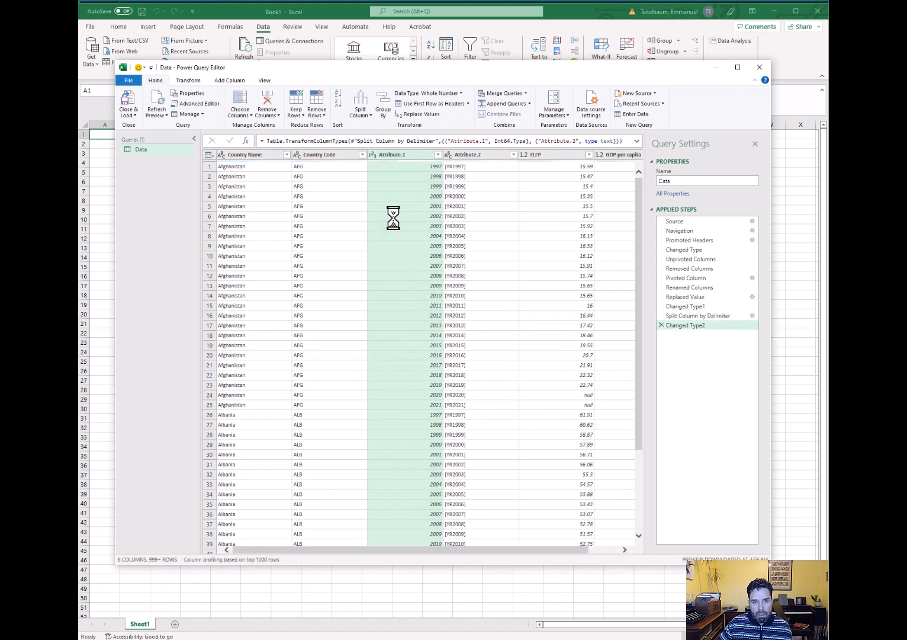
Rename the Attribute.1 column as "Year" and remove the Attribute.2 column
left_click(419, 167)
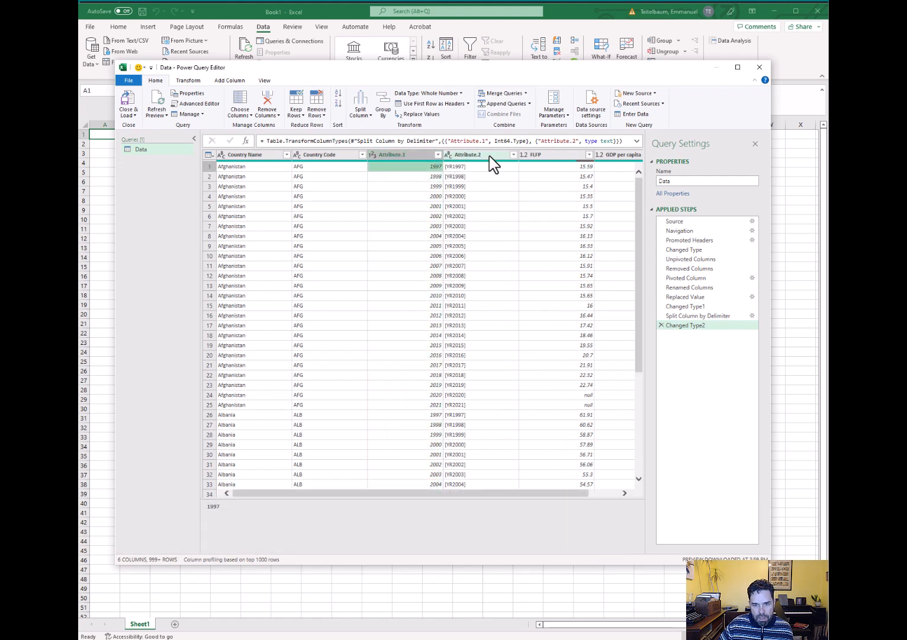
double_click(392, 155)
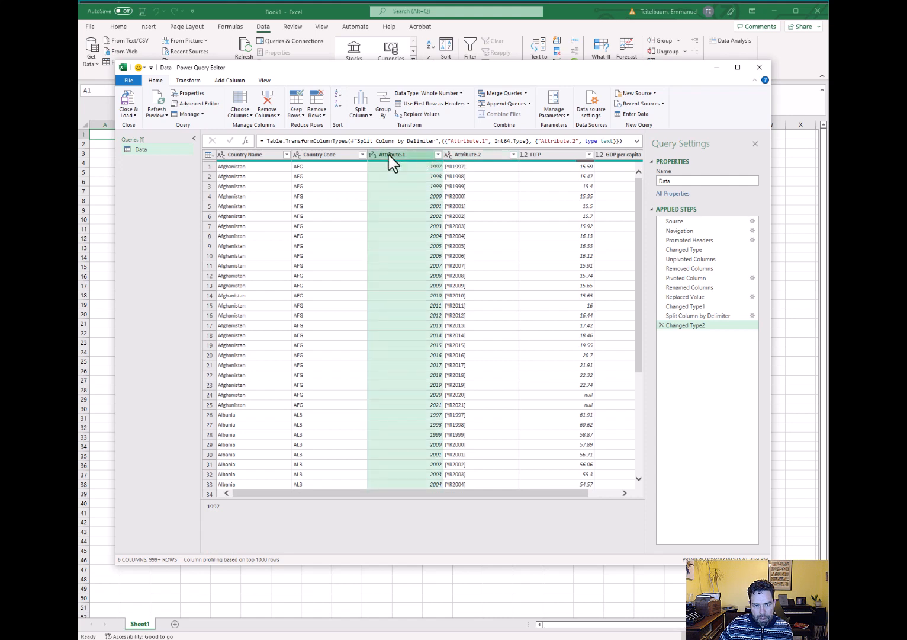
type("Year")
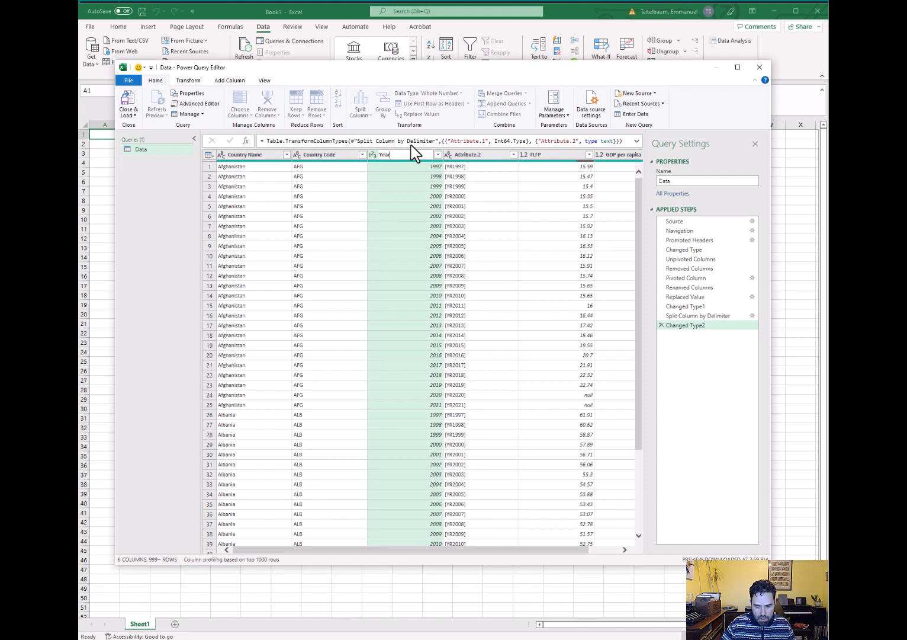
key("Return")
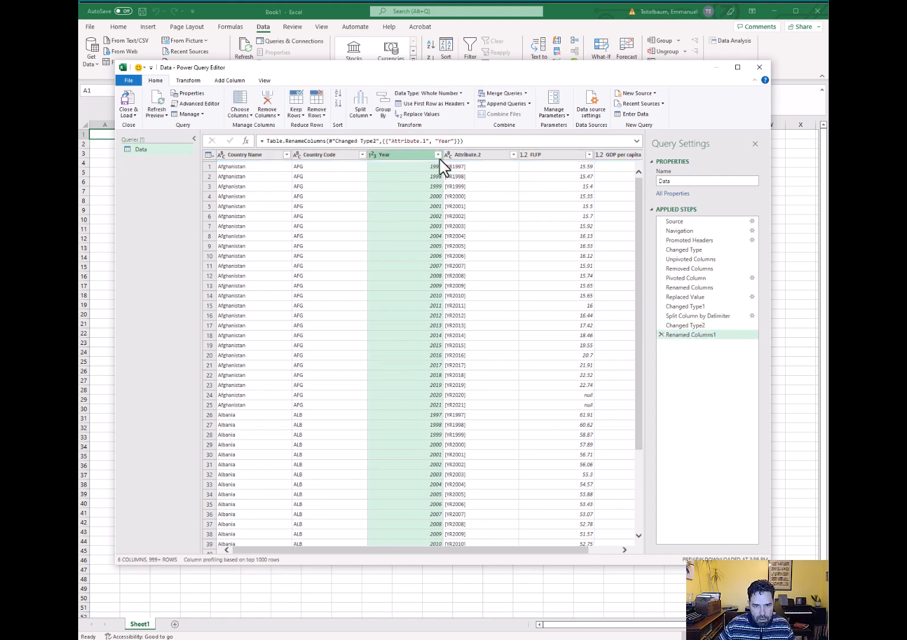
left_click(489, 168)
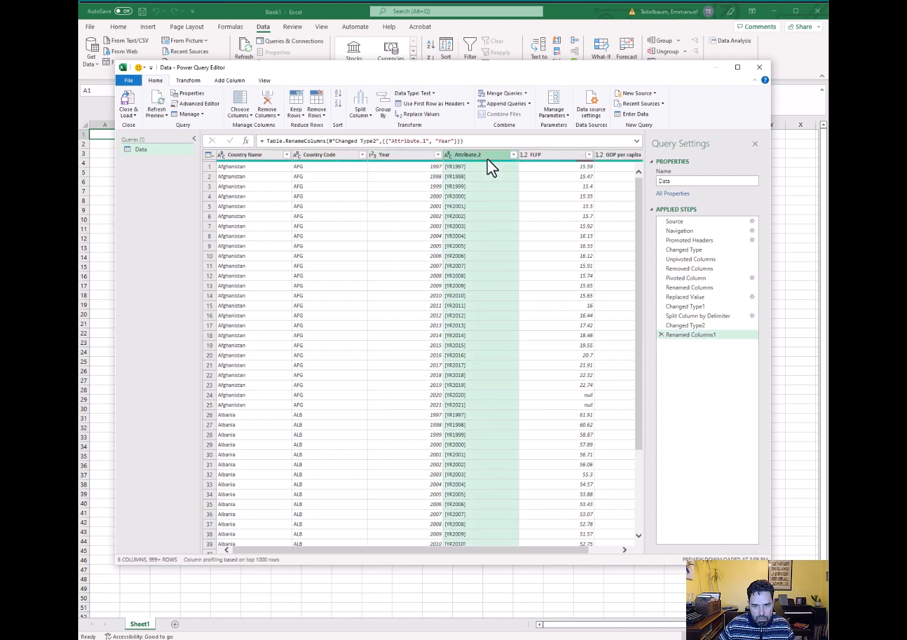
left_click(268, 109)
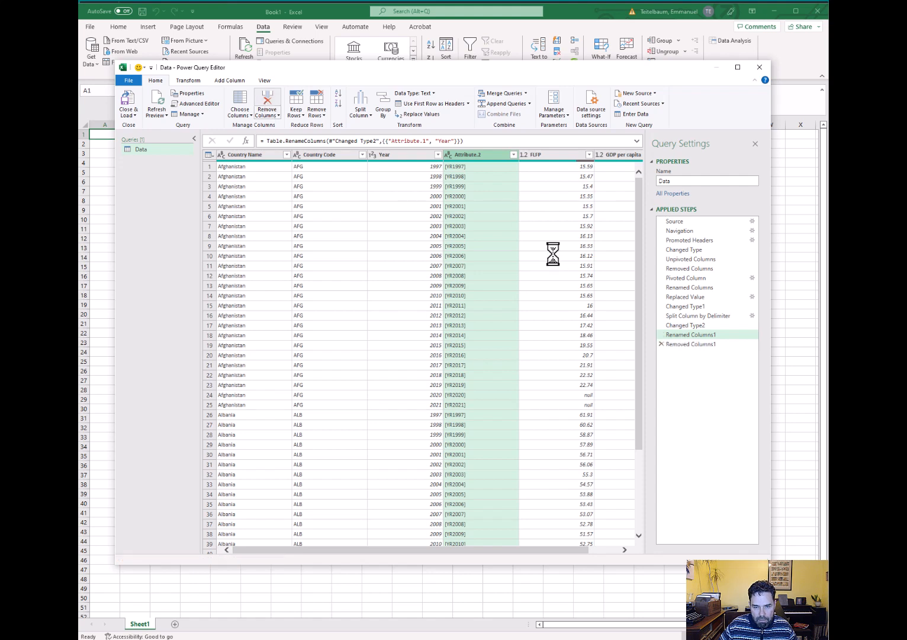
Check the Year and Country Code columns, then close the query editor and load the cleaned data into the workbook
left_click(406, 167)
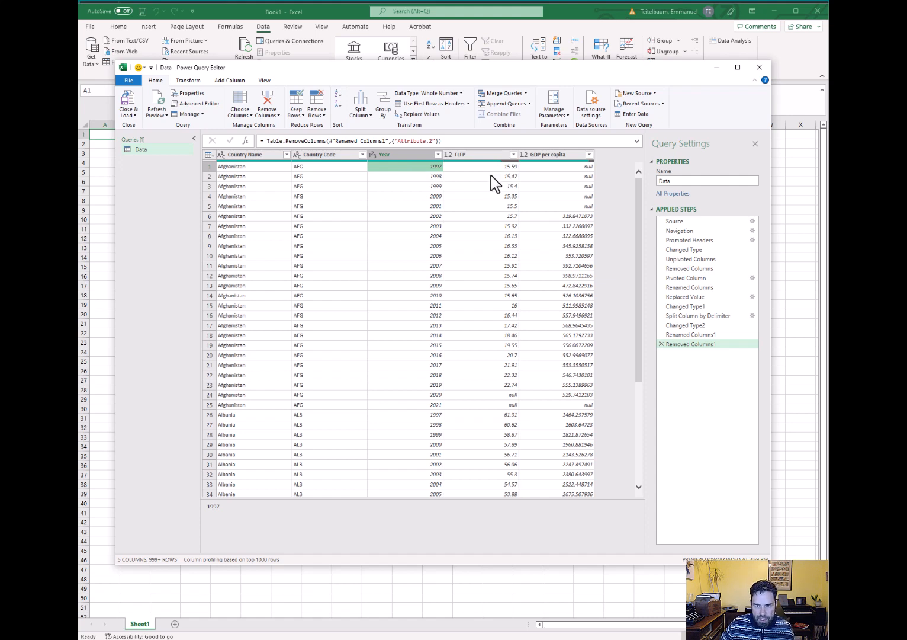
left_click(410, 197)
left_click(343, 167)
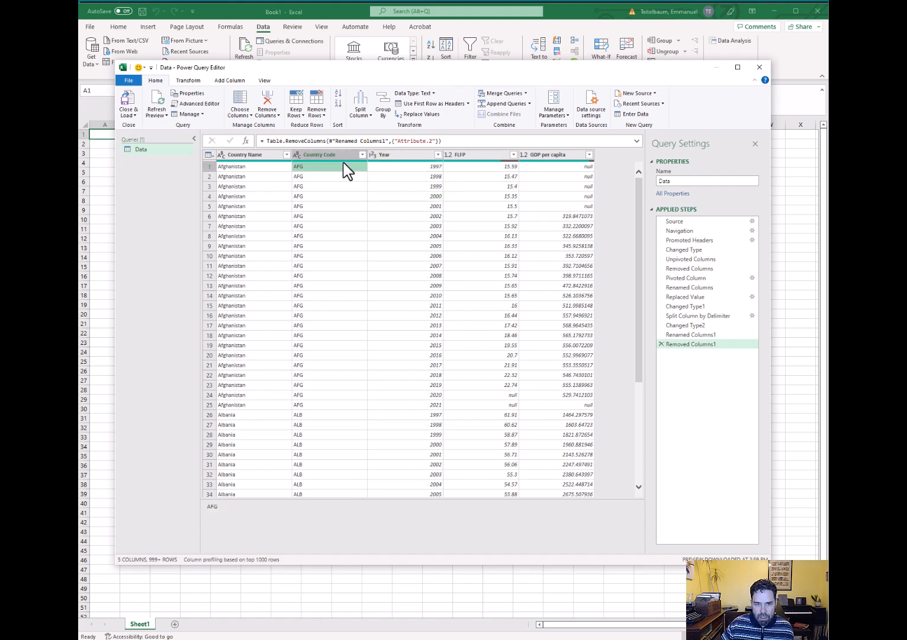
mouse_move(348, 161)
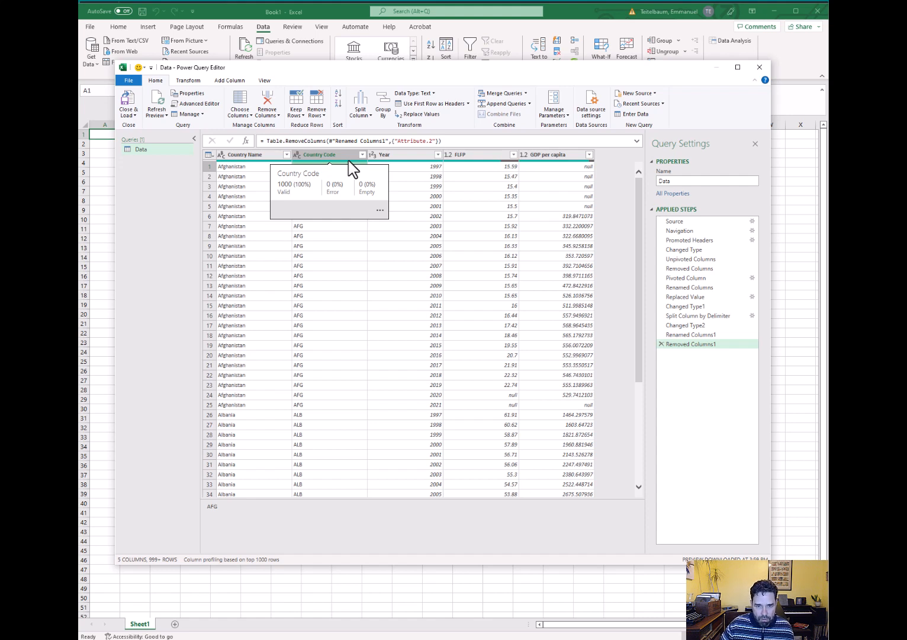
left_click(421, 168)
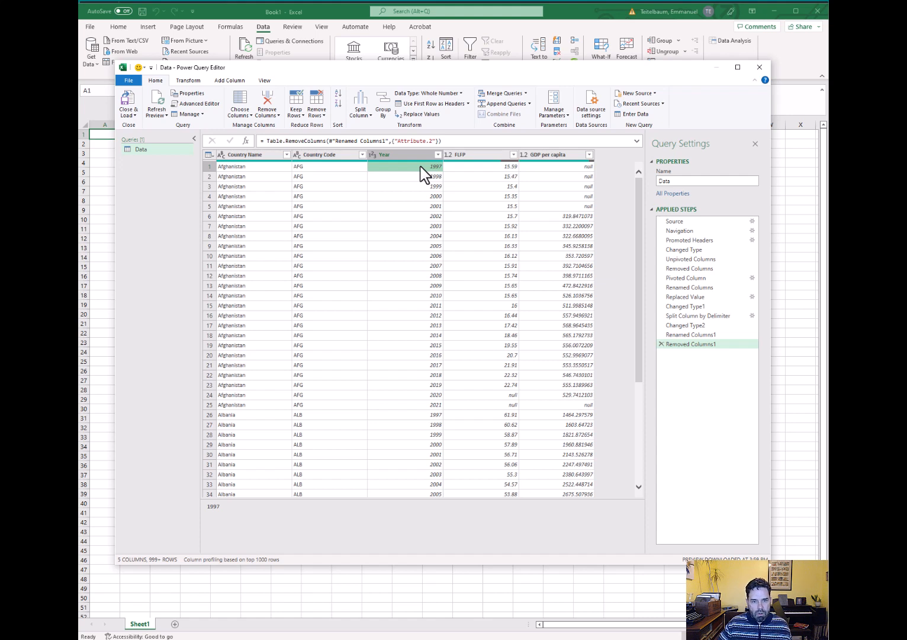
left_click(130, 105)
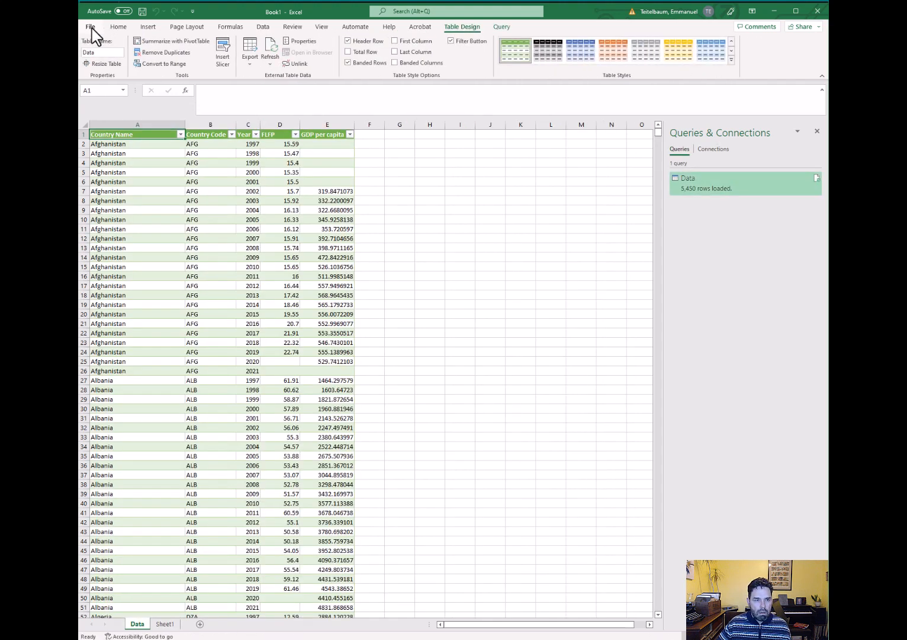
Save the workbook as "post_turkey_day_data" in Excel Workbook (*.xlsx) format in the Power BI Lesson folder
left_click(91, 27)
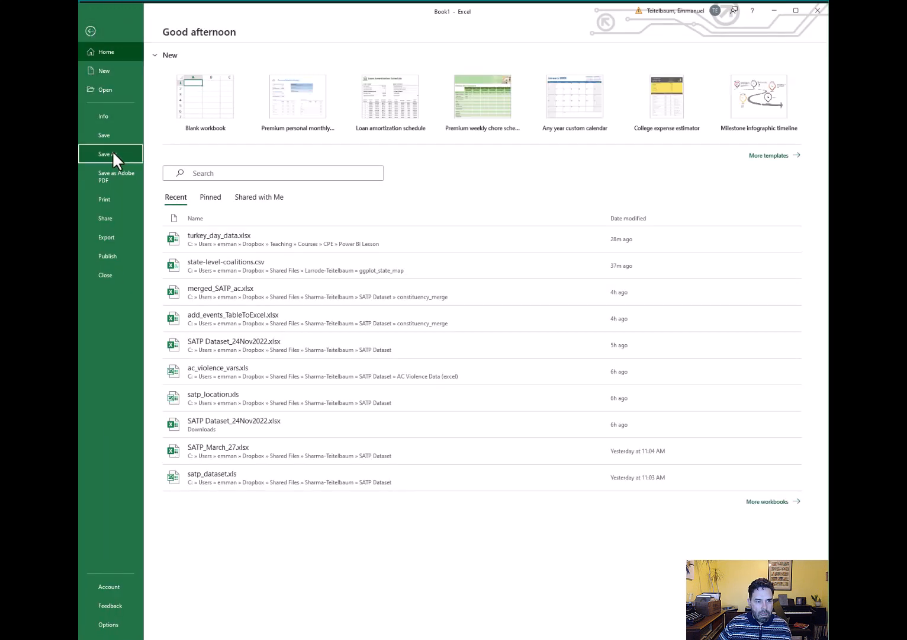
left_click(111, 152)
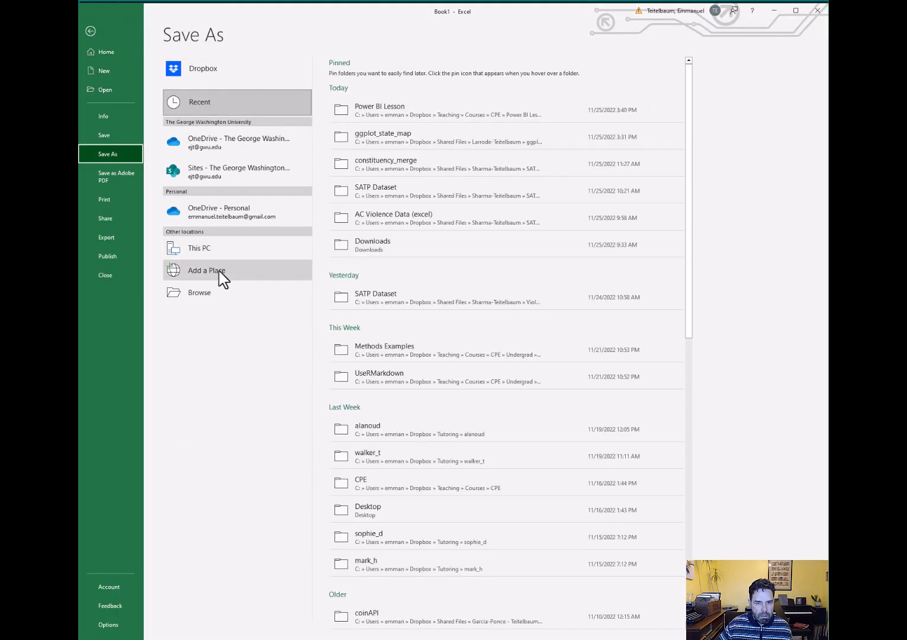
left_click(408, 116)
left_click(391, 74)
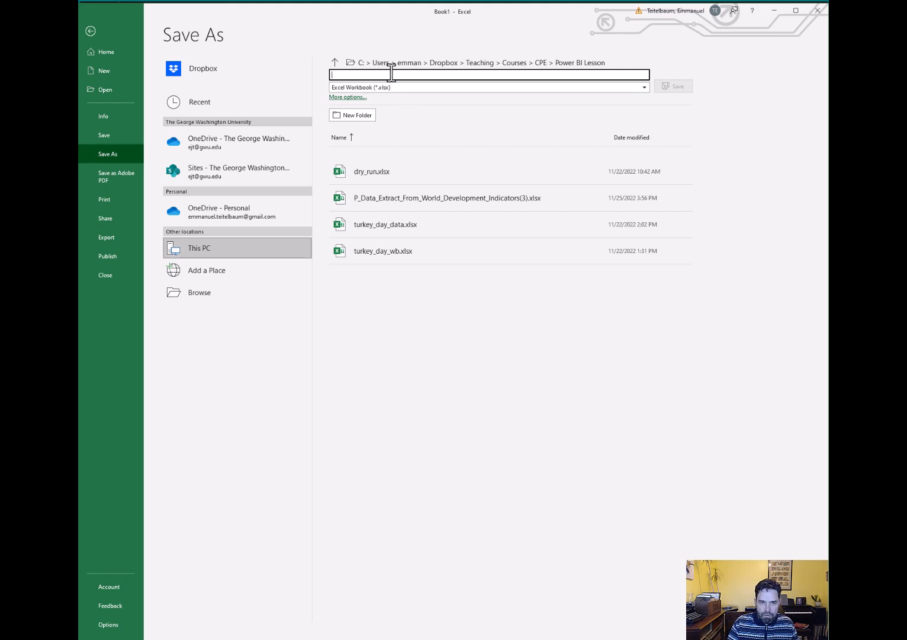
type("pos")
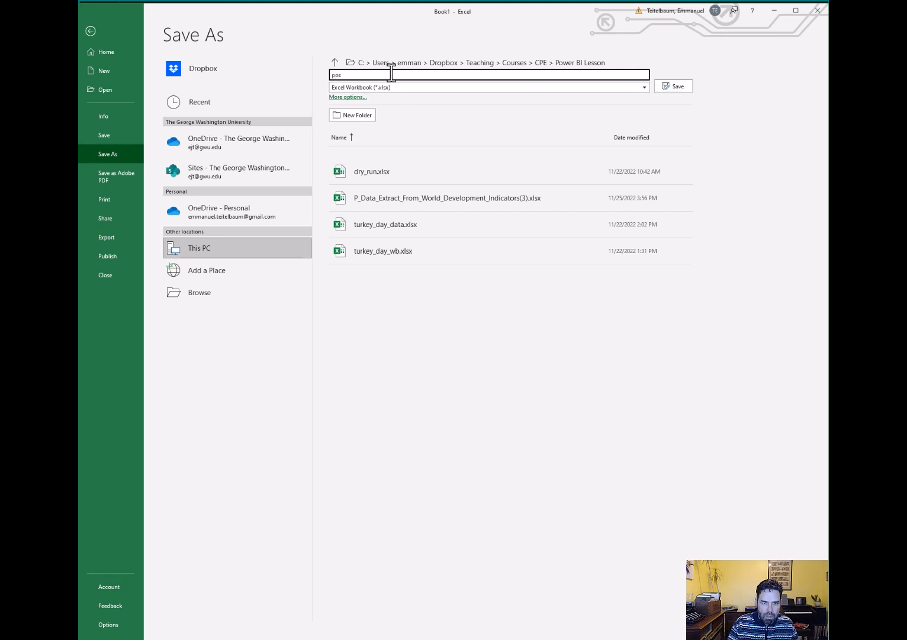
type("t_tu")
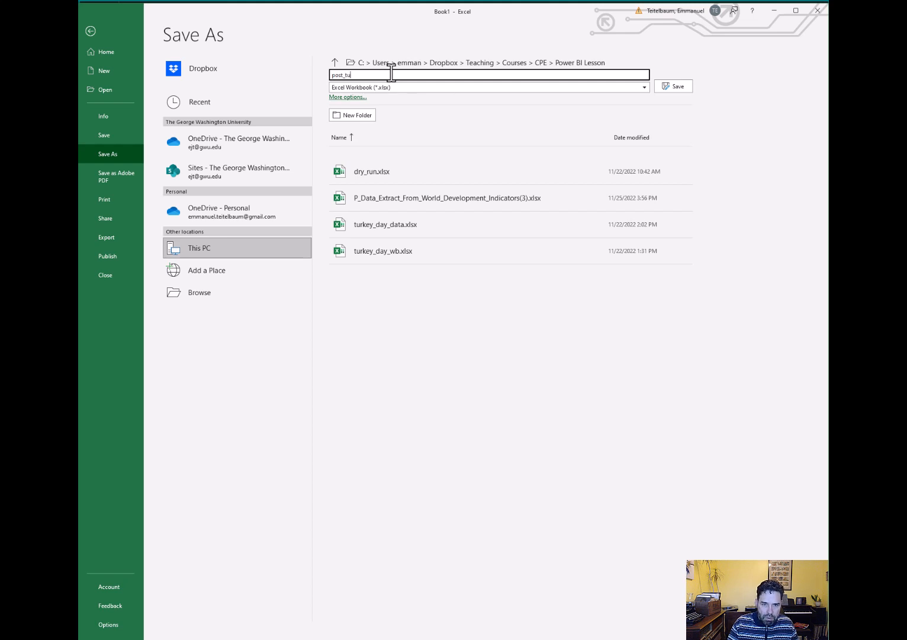
type("rkey_day_data")
left_click(672, 87)
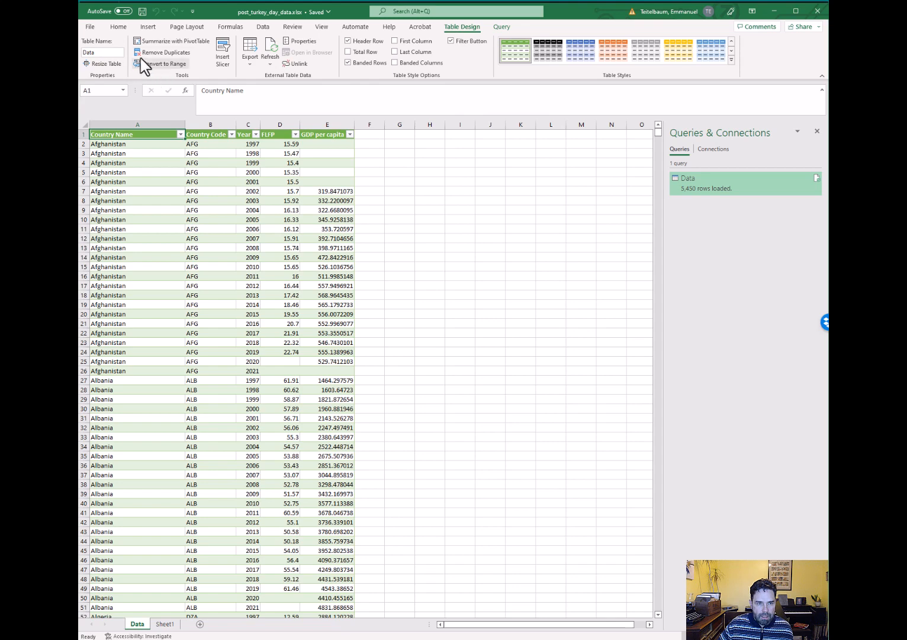
Open the import preview for V-Dem-CY-Core-v12.csv from the Power BI Lesson folder as a text/CSV data source
left_click(263, 27)
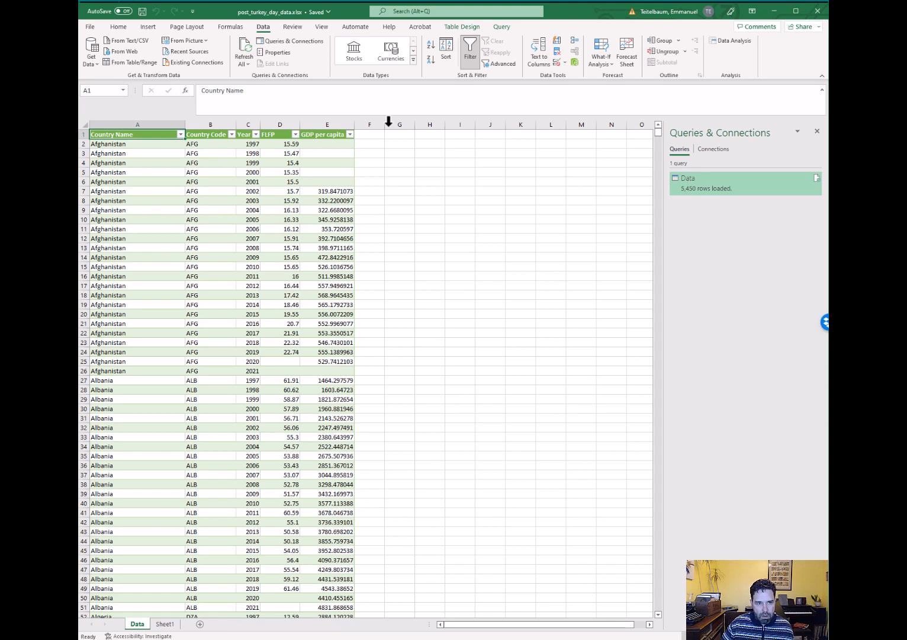
left_click(90, 52)
mouse_move(115, 84)
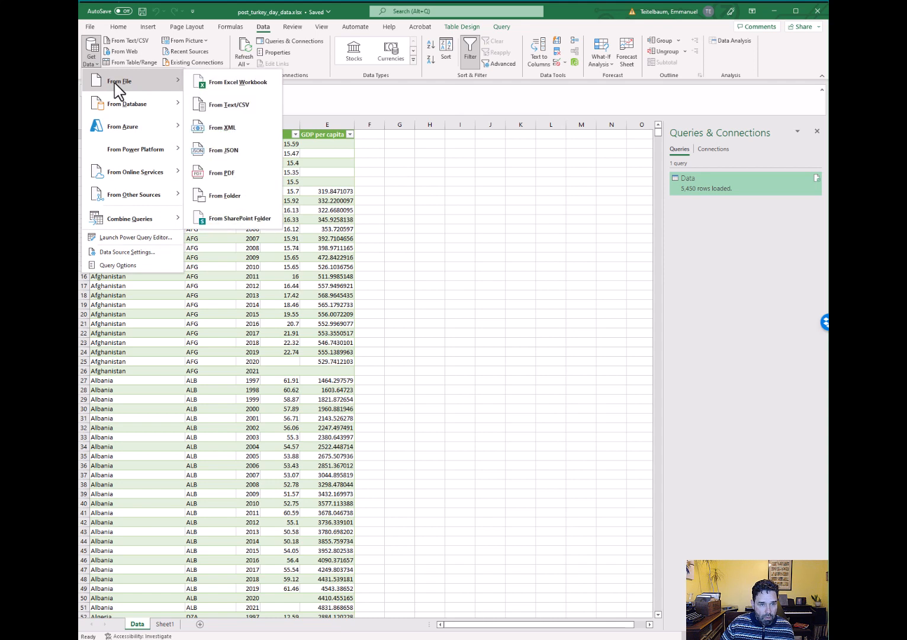
left_click(224, 104)
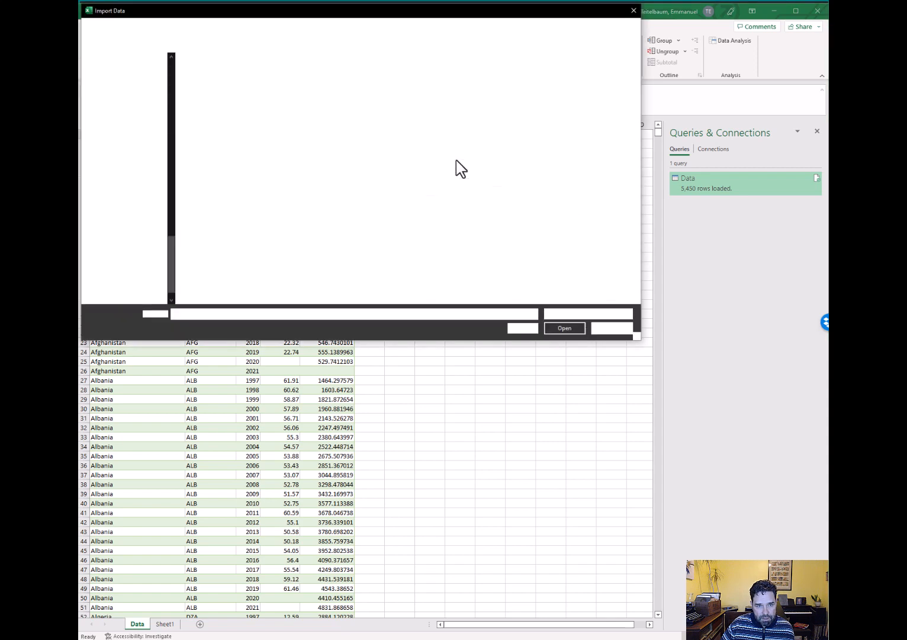
left_click(247, 81)
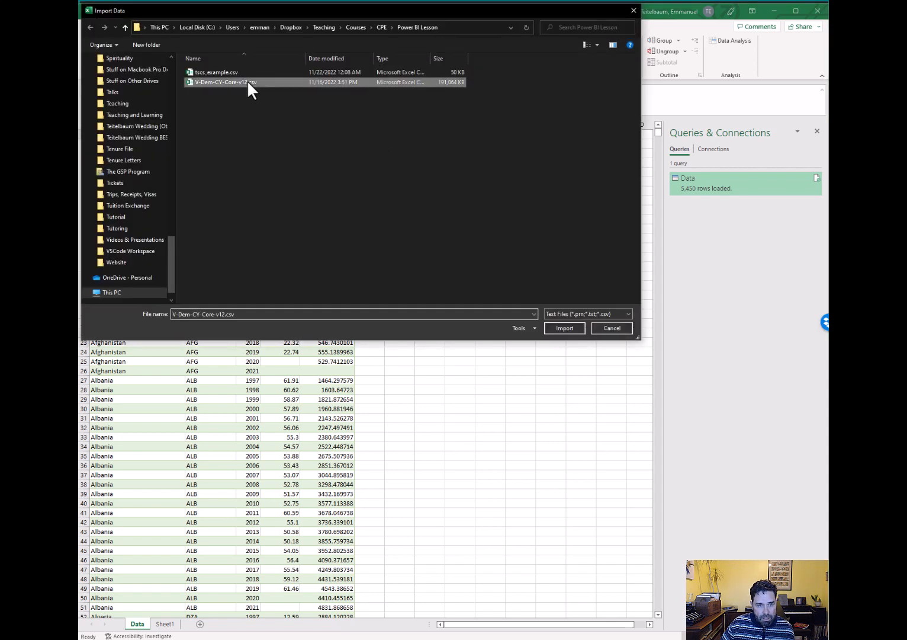
left_click(563, 328)
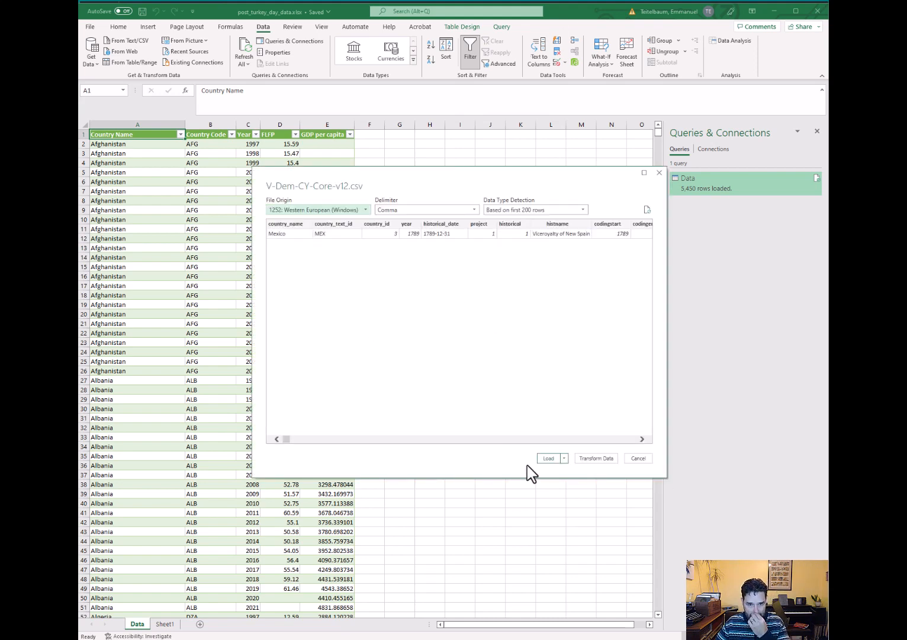
Open the V-Dem-CY-Core-v12 data for transformation and look through its columns from year to the v2x democracy indices
left_click(594, 458)
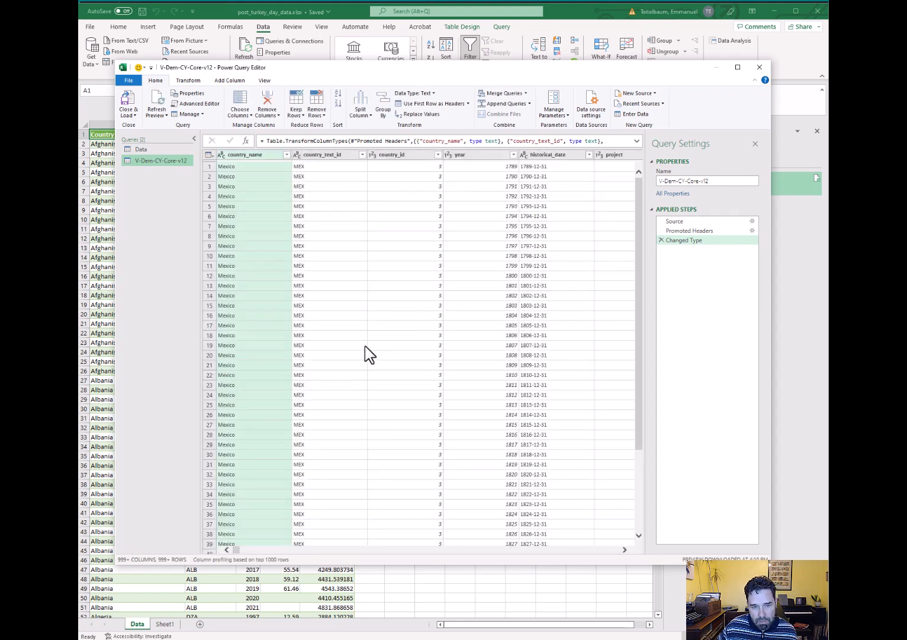
left_click(482, 169)
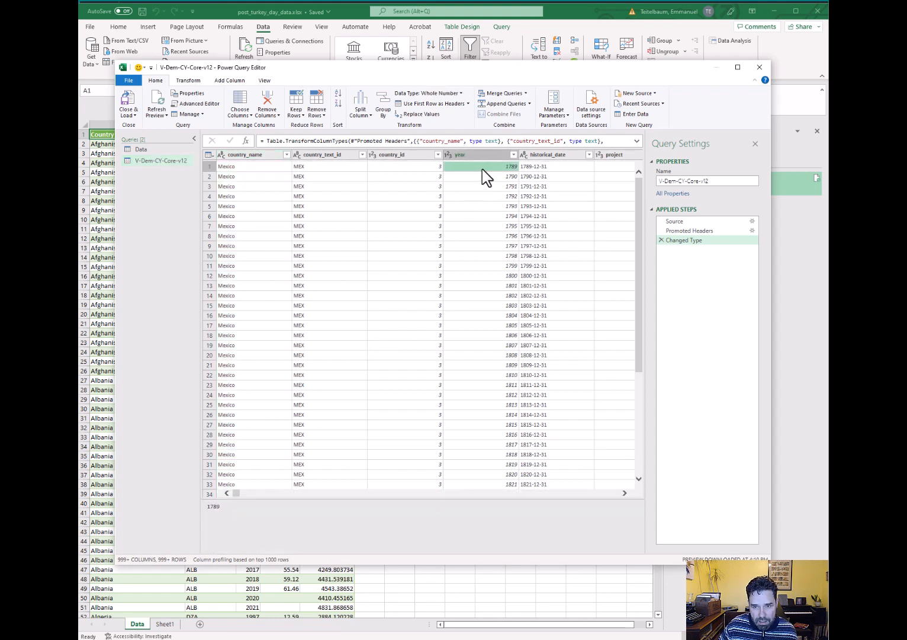
key("Right")
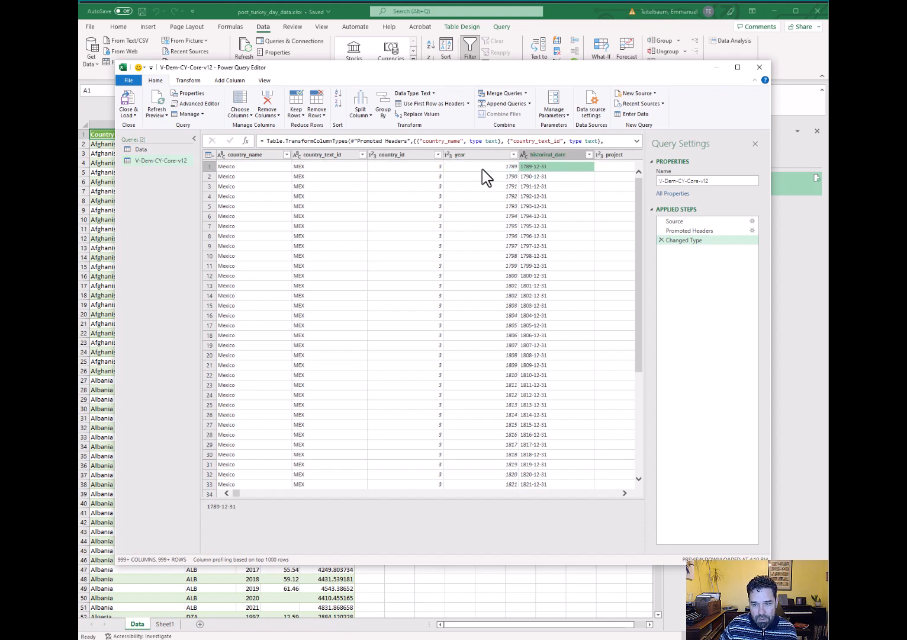
key("Right")
key("Right")
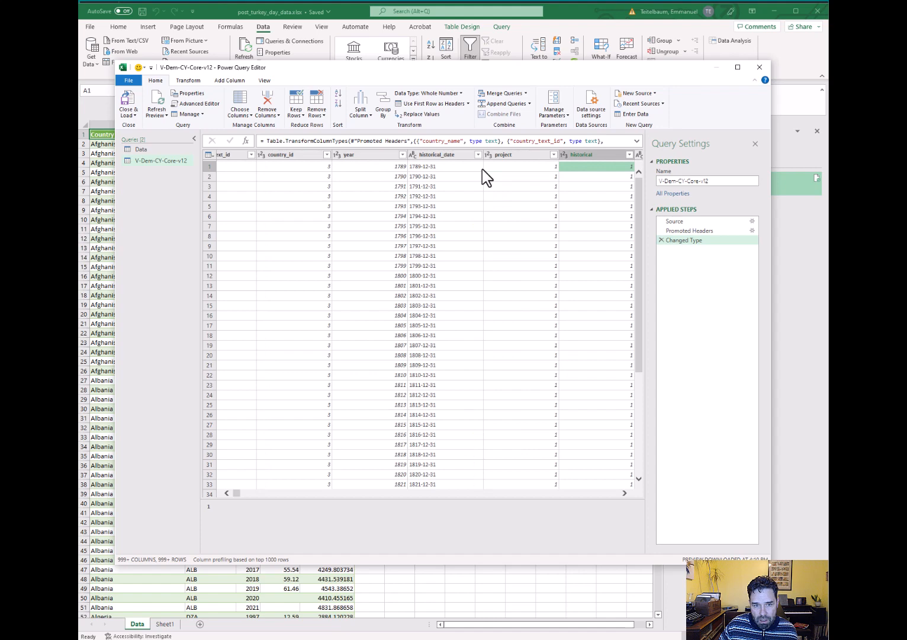
key("Right")
key("Right")
key("Right")
key("Right")
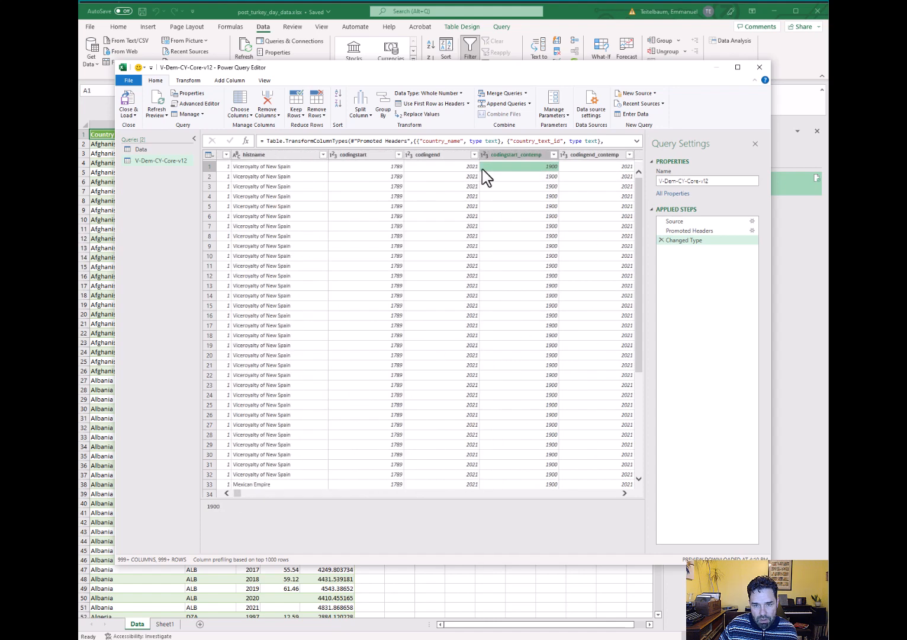
key("Right")
key("Right")
key("Right")
key("Right")
key("Right")
key("Right")
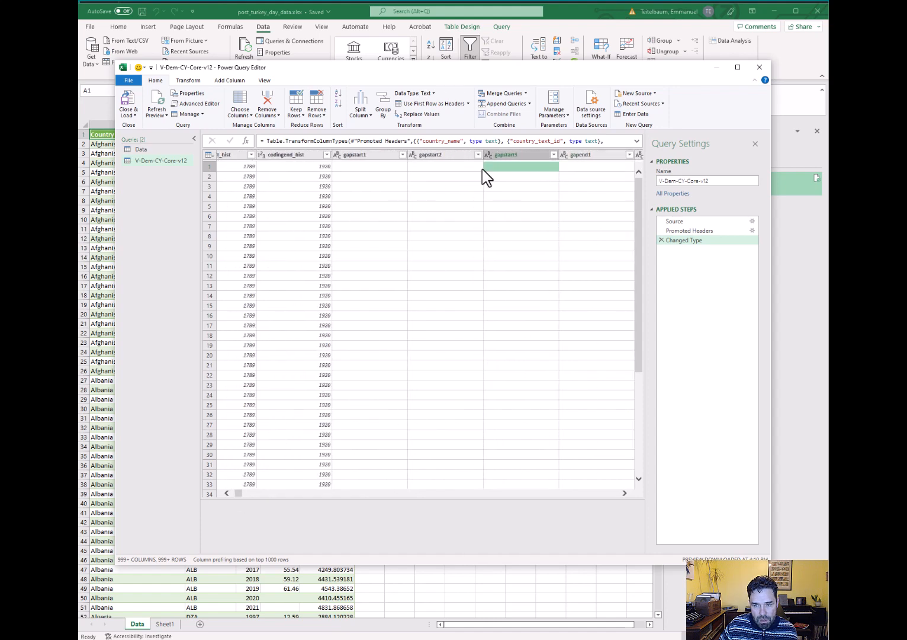
key("Right")
key("Right")
key("Right")
key("Right")
key("Right")
key("Right")
key("Right")
key("Right")
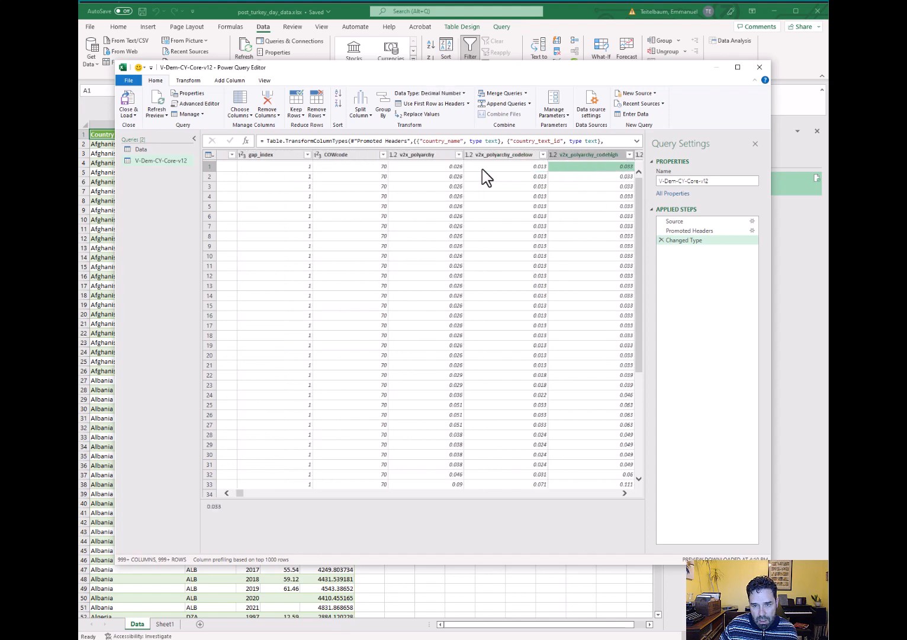
key("Right")
key("Right")
key("Right")
key("Right")
key("Right")
key("Right")
key("Right")
key("Right")
key("Right")
key("Right")
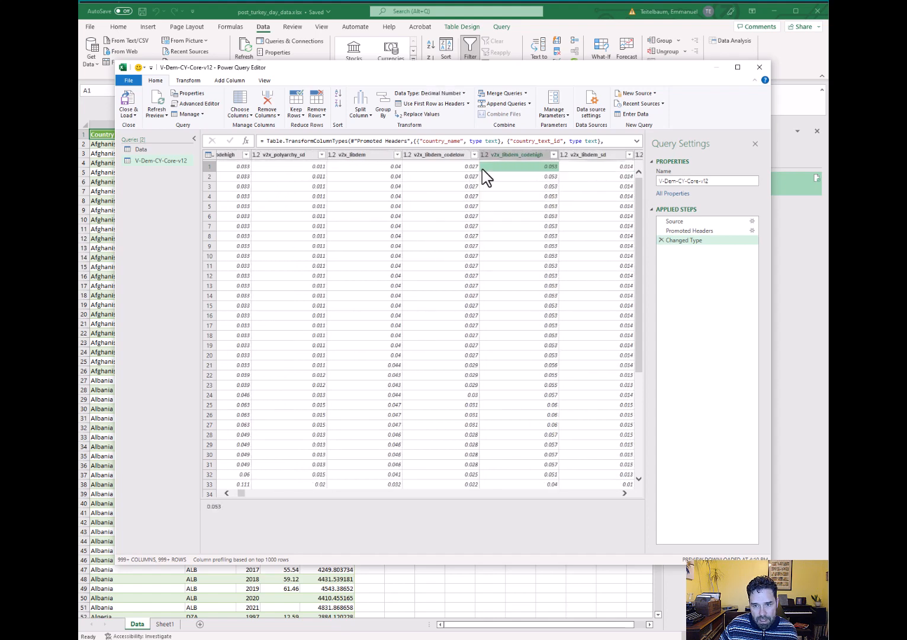
key("Right")
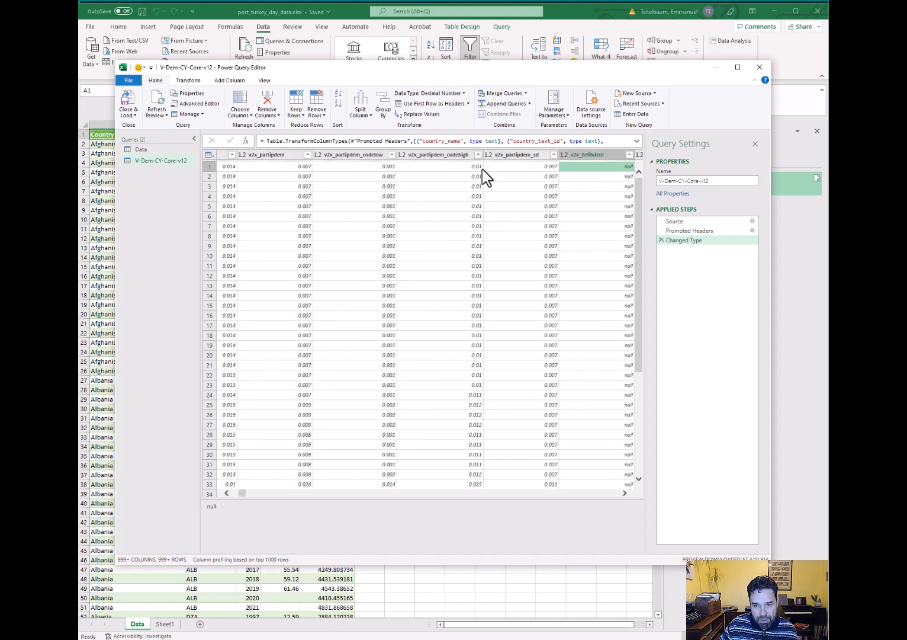
Go back through the democracy index columns and examine the v2x_polyarchy column
key("Left")
key("Left")
key("Left")
key("Left")
key("Left")
key("Left")
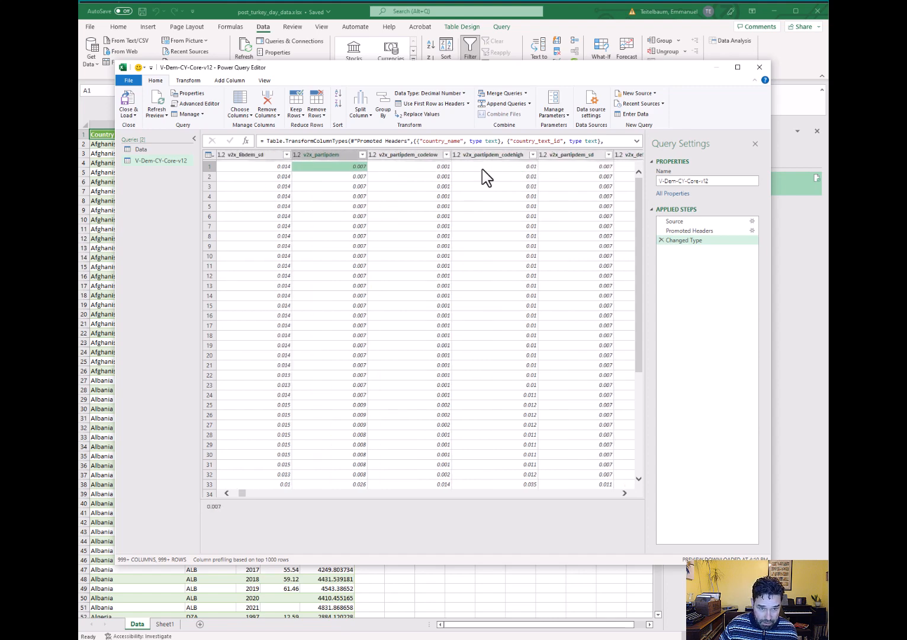
key("Left")
key("Left")
key("Left")
key("Left")
key("Left")
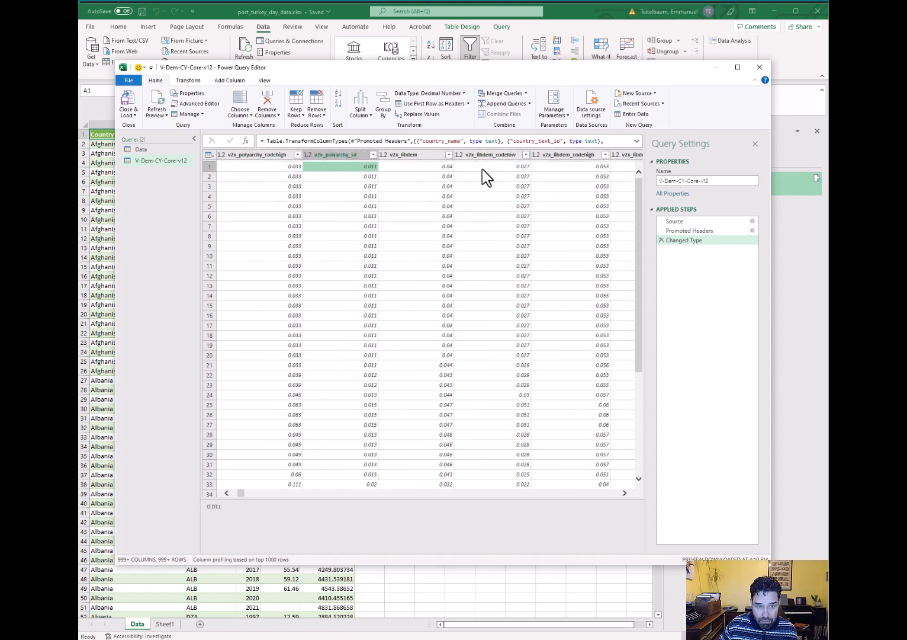
key("Left")
key("Left")
key("Left")
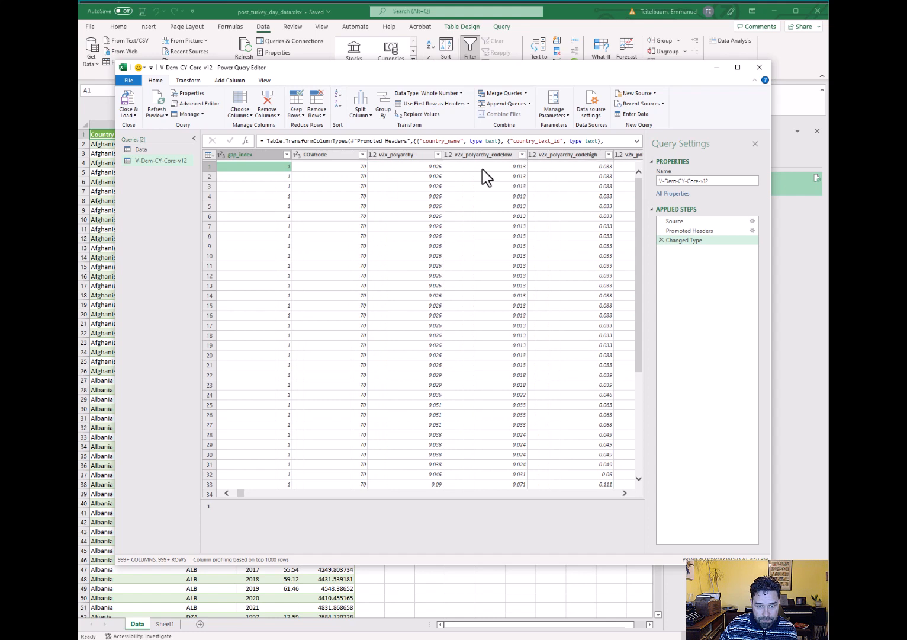
key("Right")
key("Right")
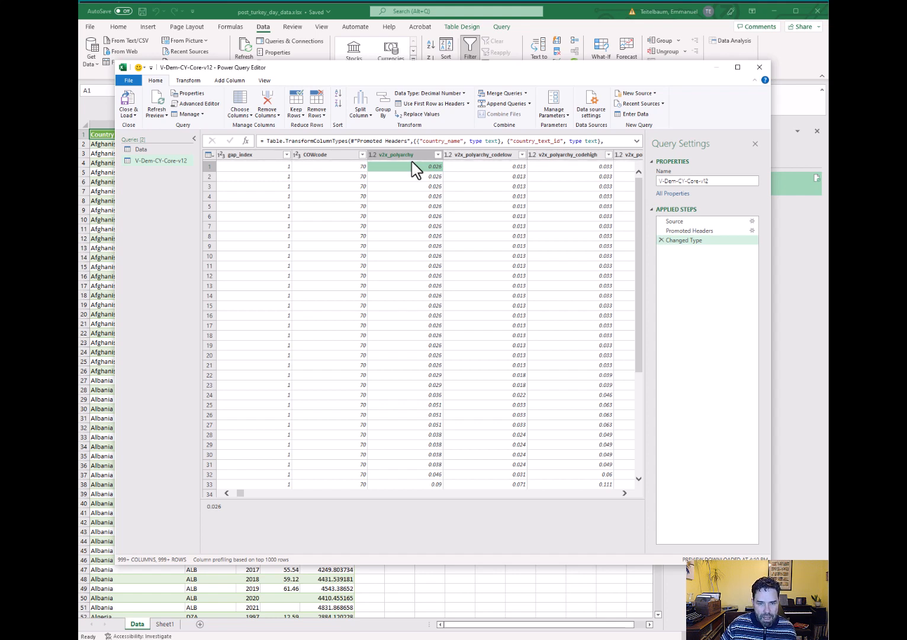
Review the columns before v2x_polyarchy back to the start of the table, checking country_text_id and country_name
key("Left")
key("Left")
key("Left")
key("Left")
key("Left")
key("Left")
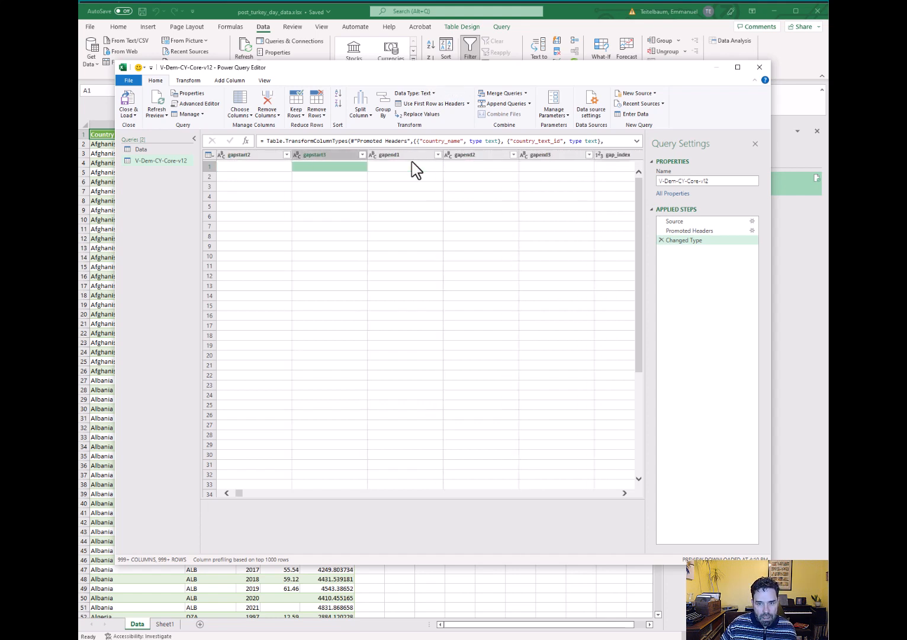
key("Left")
key("Left")
key("Left")
key("Left")
key("Left")
key("Left")
key("Left")
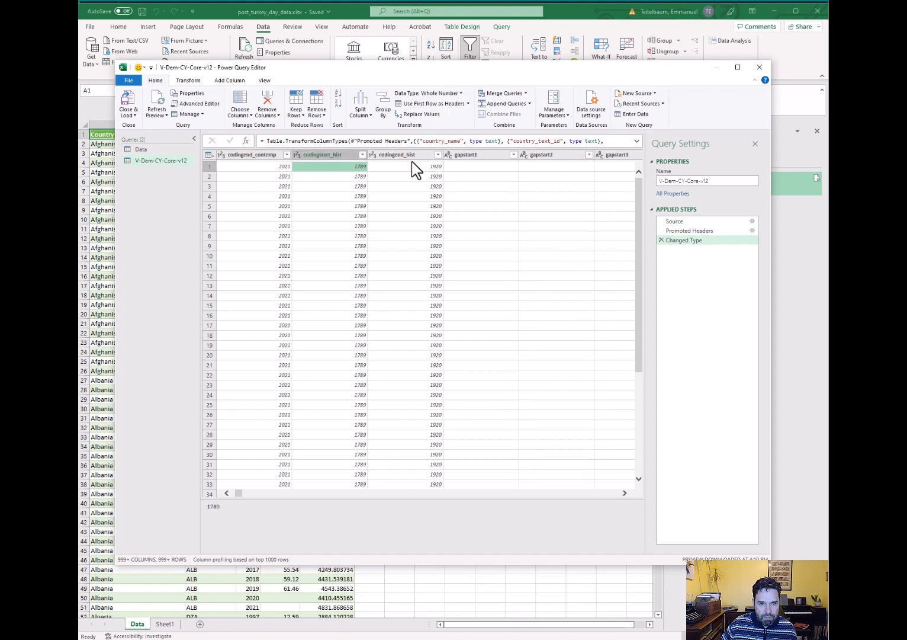
key("Left")
key("Left")
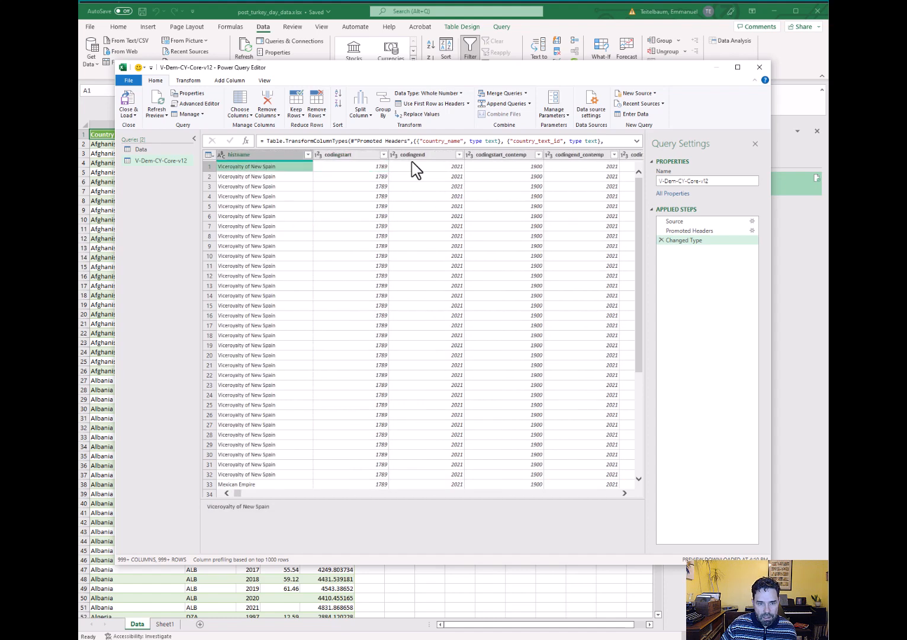
key("Left")
key("Left")
key("Left")
key("Left")
key("Left")
key("Left")
key("Left")
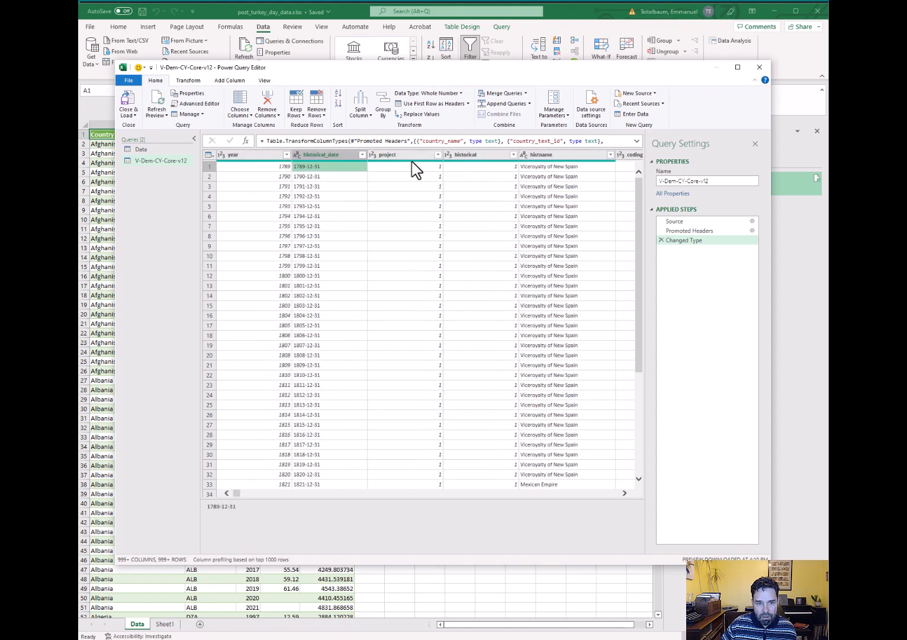
key("Left")
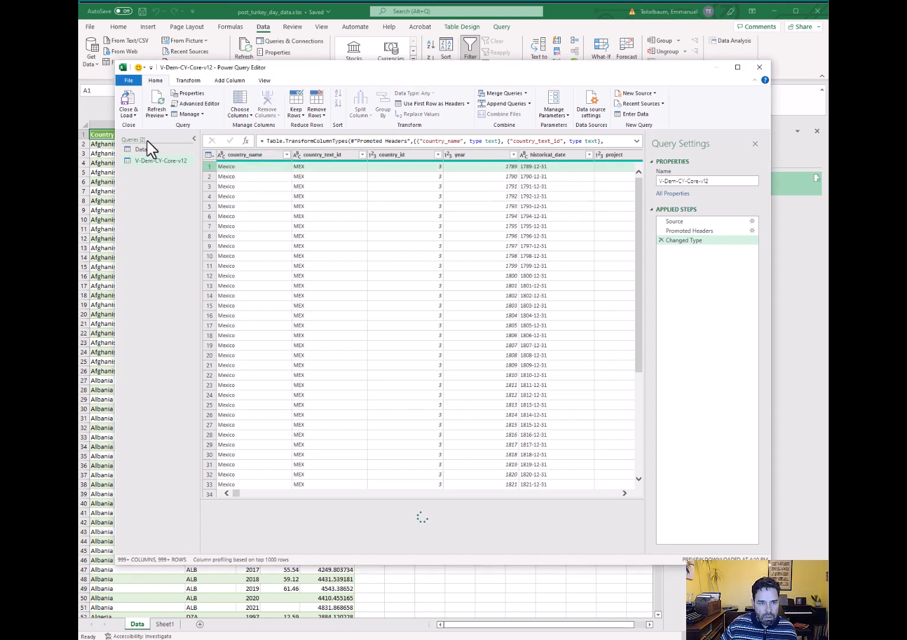
left_click(318, 155)
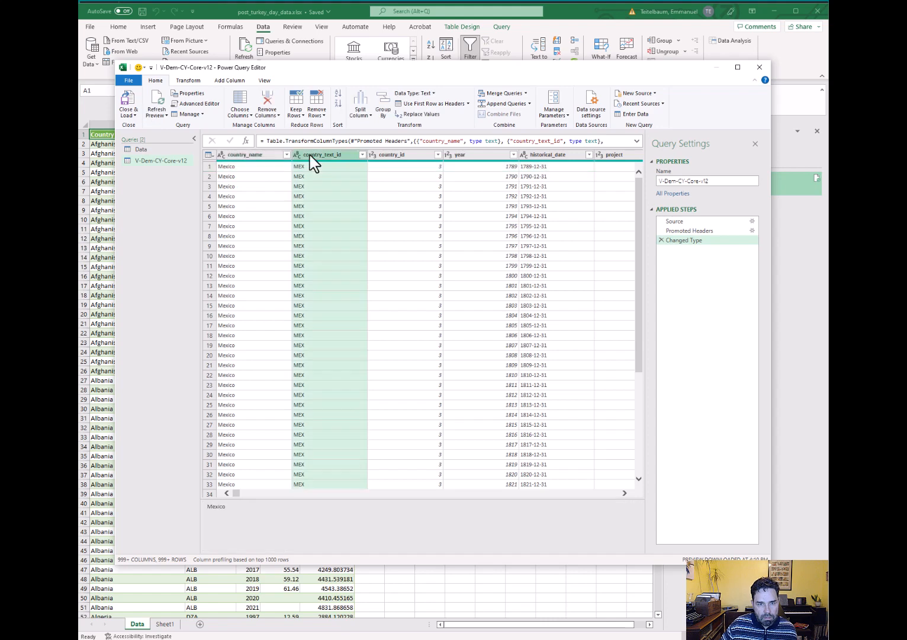
left_click(247, 155)
Keep only the country_name, country_text_id, year and v2x_polyarchy columns in the V-Dem query
left_click(234, 105)
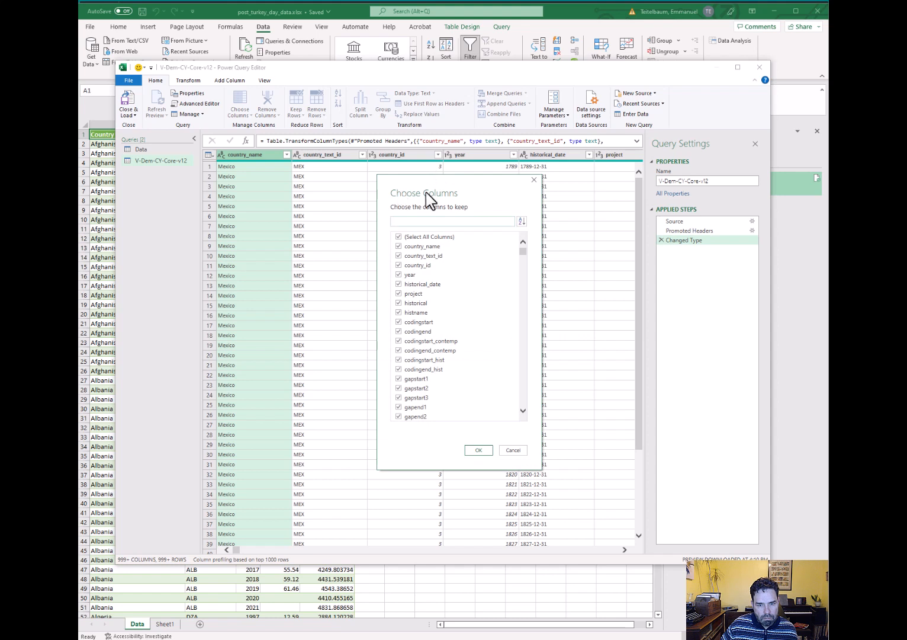
left_click(398, 236)
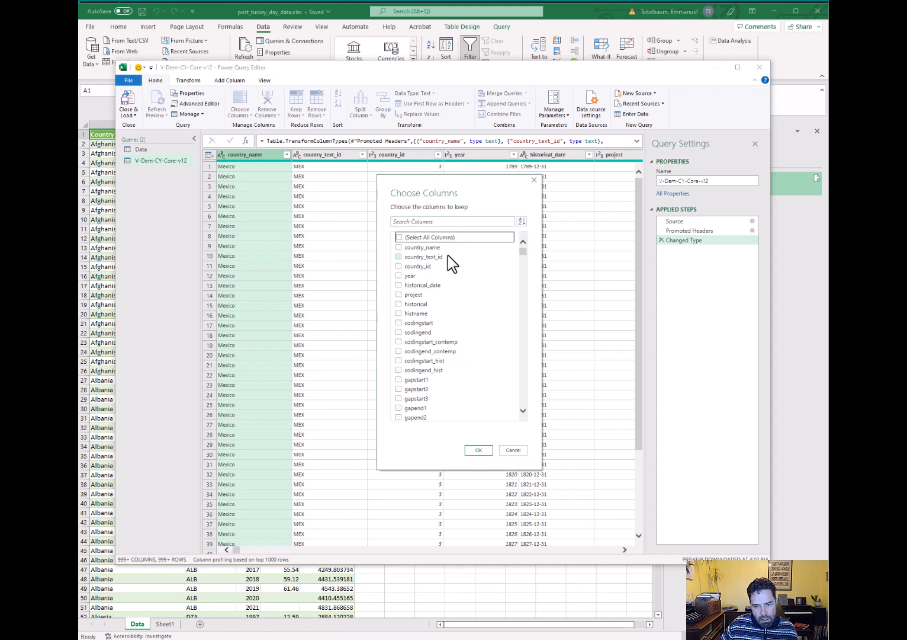
left_click(399, 247)
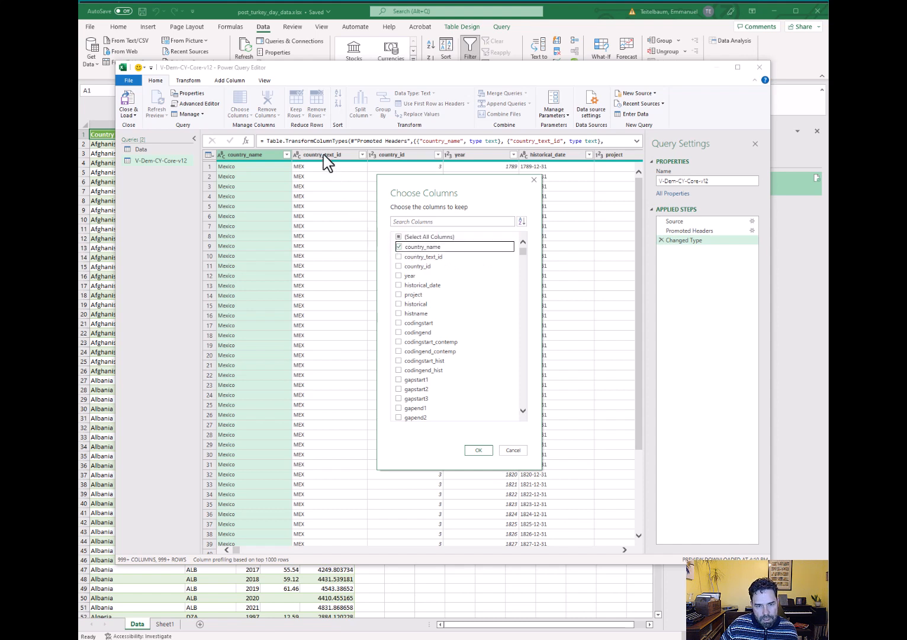
left_click(399, 256)
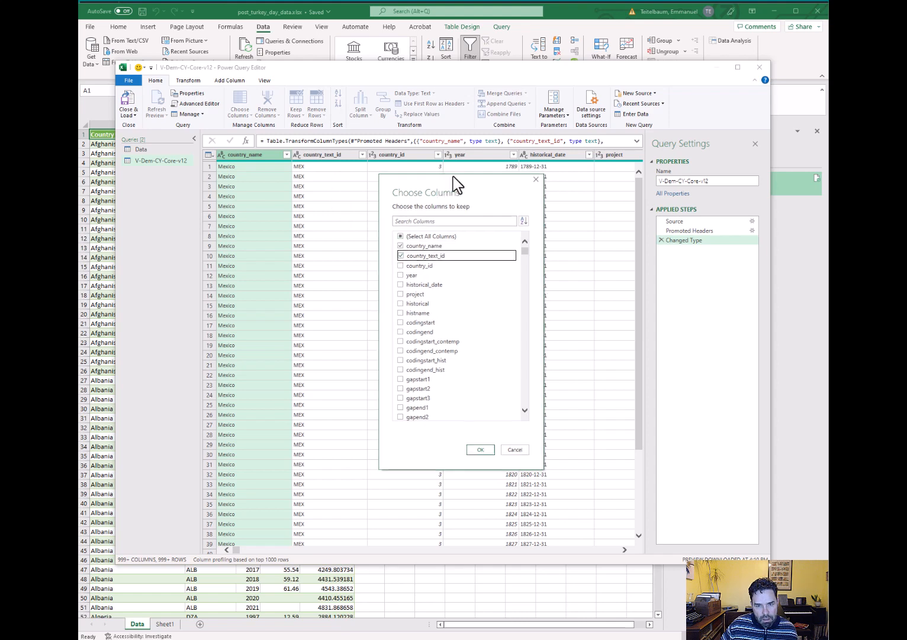
left_click_drag(453, 183, 386, 167)
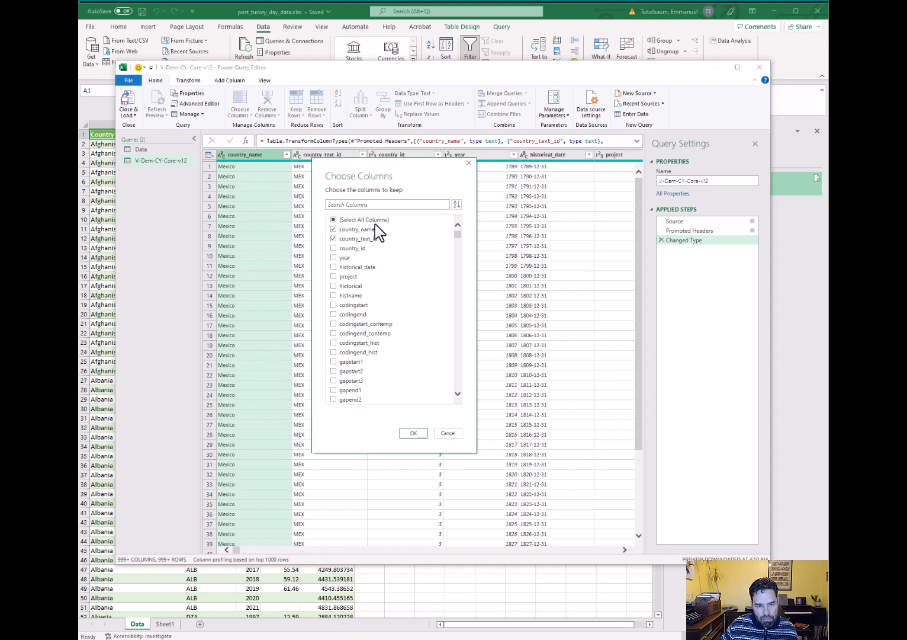
left_click(335, 258)
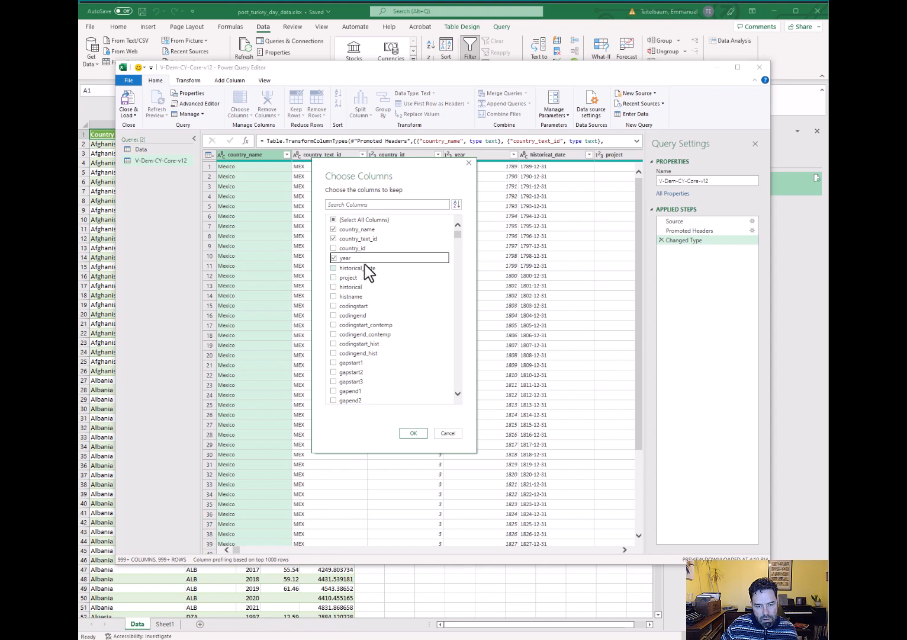
scroll(401, 306, "down", 4)
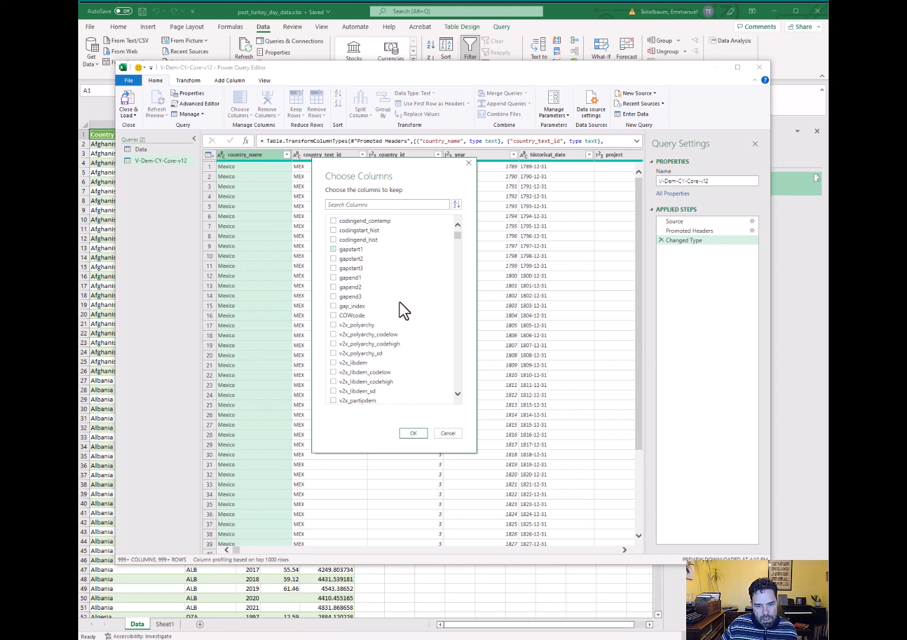
left_click(334, 324)
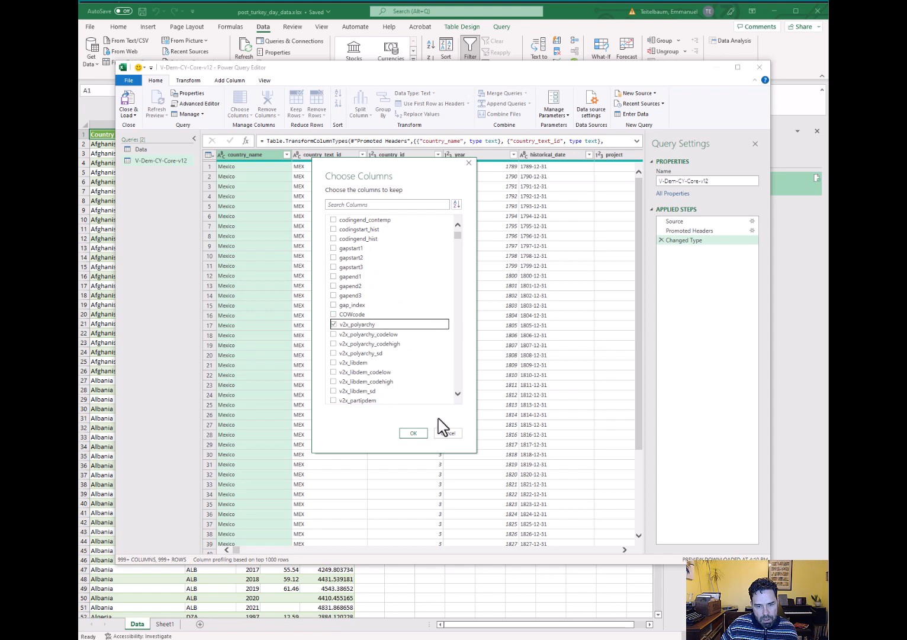
left_click(414, 434)
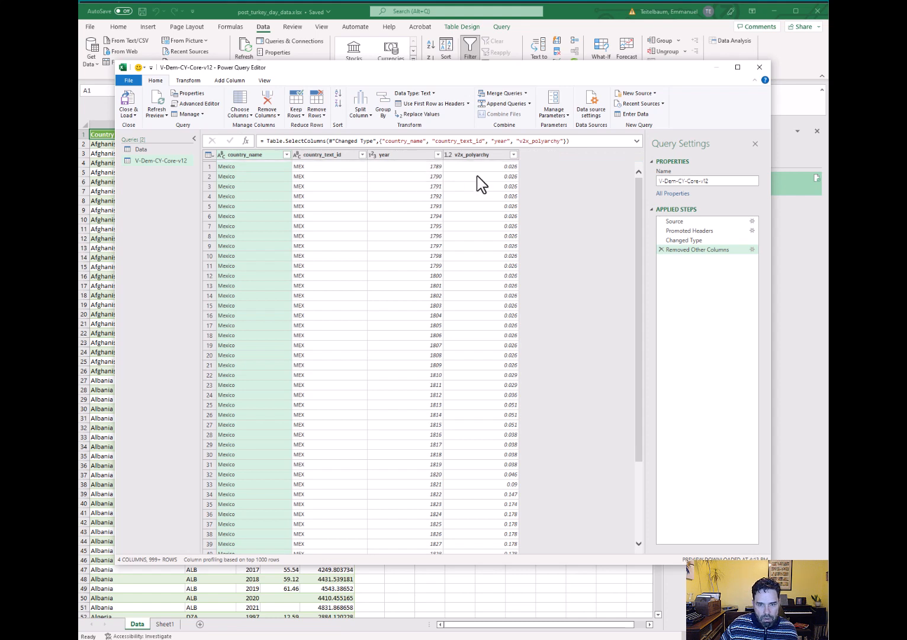
Filter the V-Dem rows to keep those where year is greater than 1996
left_click(439, 156)
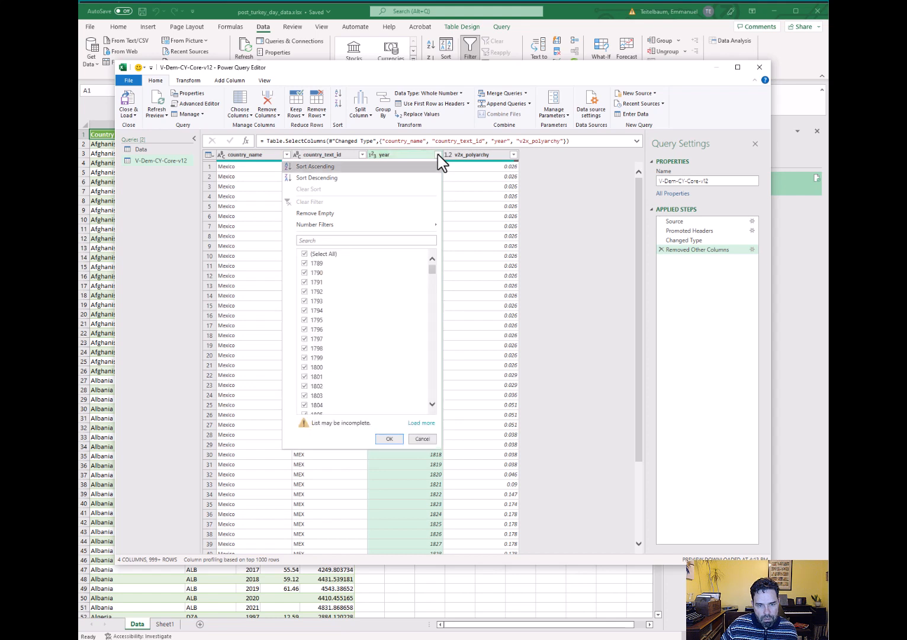
mouse_move(401, 226)
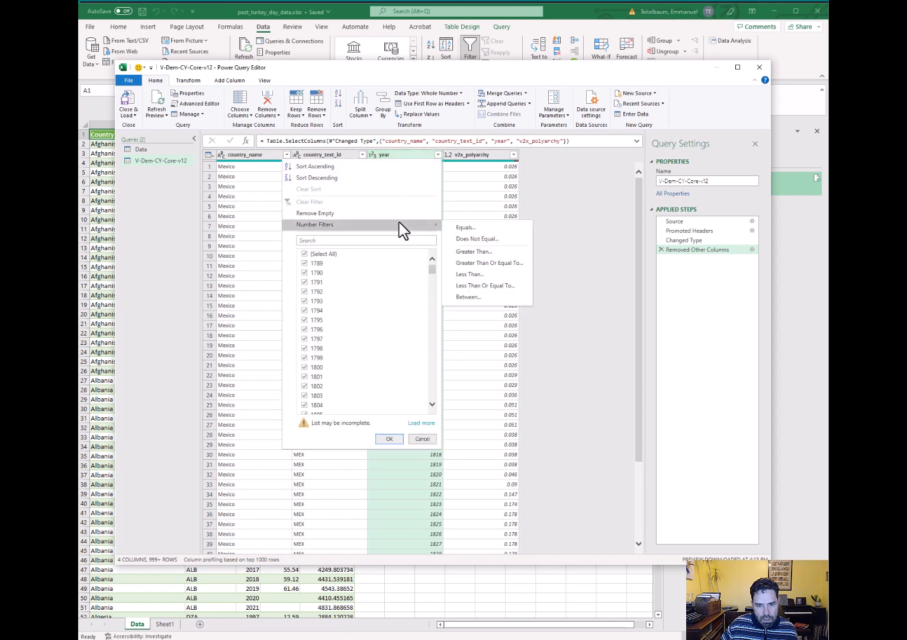
left_click(468, 252)
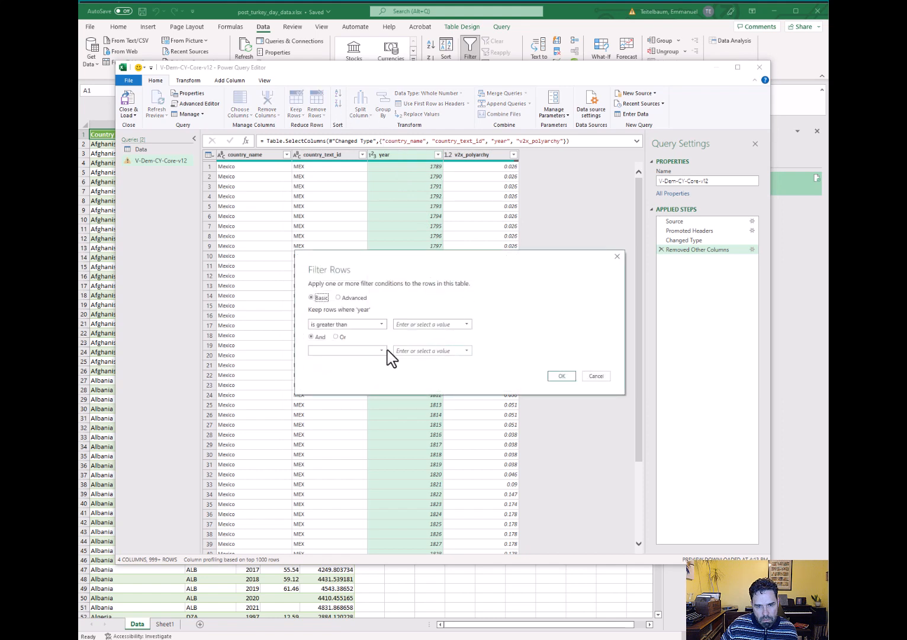
left_click(424, 323)
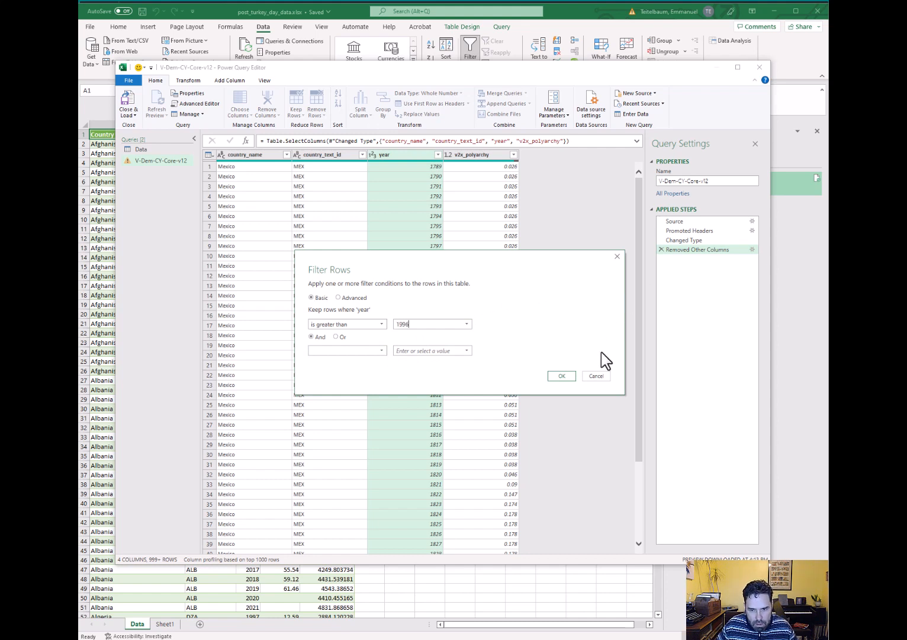
left_click(562, 373)
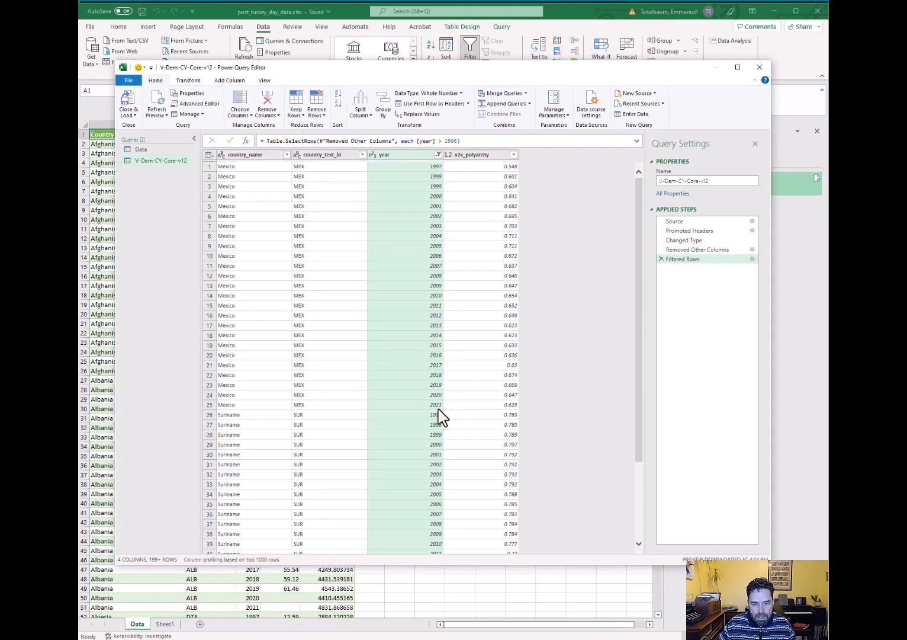
Check the filtered v2x_polyarchy values, then close the query editor and load the V-Dem data into the workbook
left_click(465, 316)
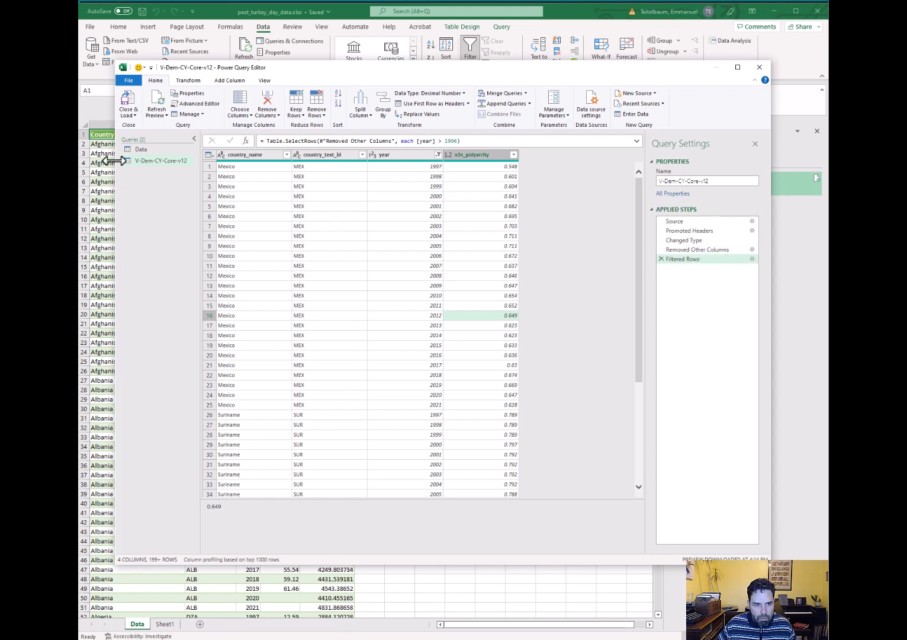
left_click(127, 102)
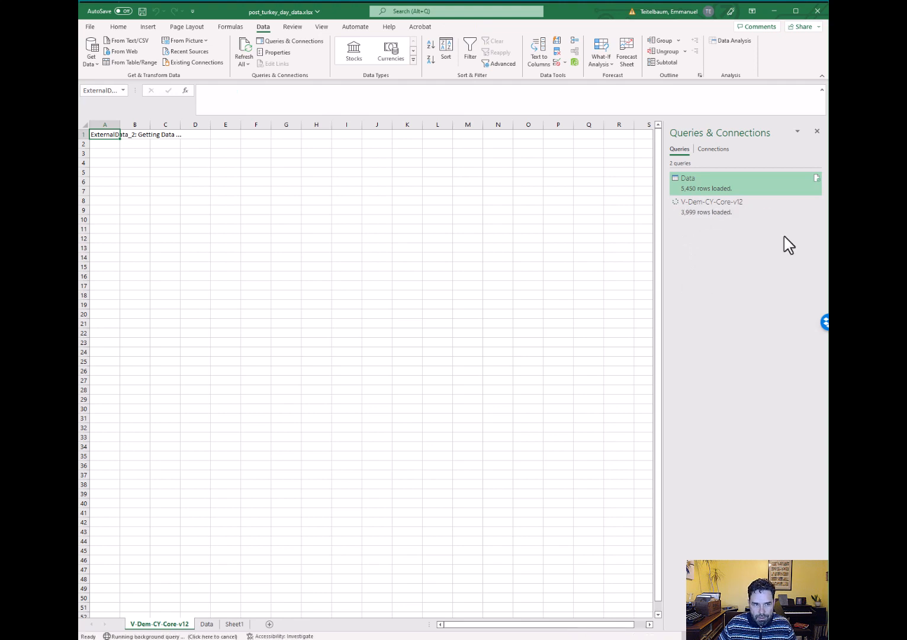
Save the workbook, and open the Data query for editing
left_click(142, 12)
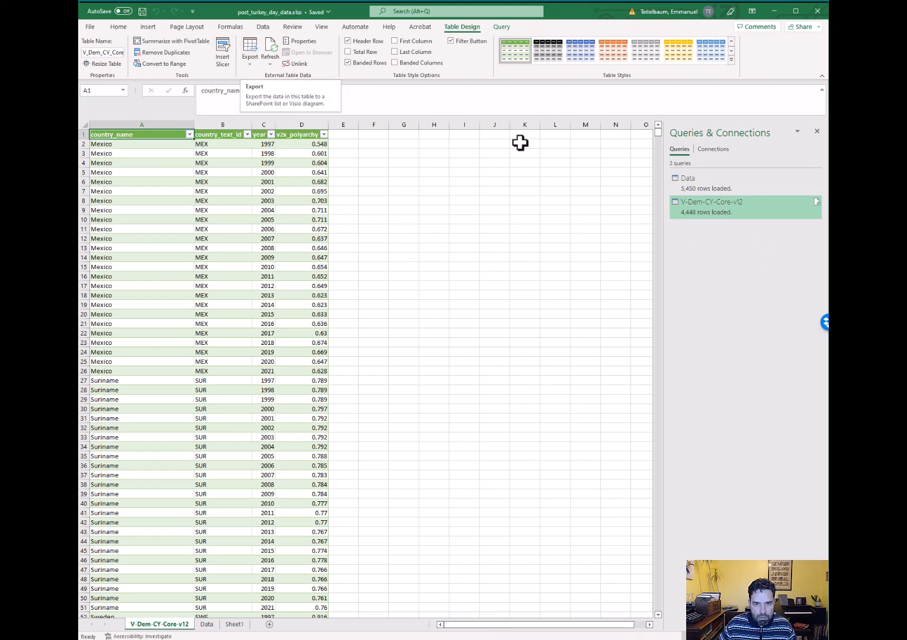
left_click(719, 194)
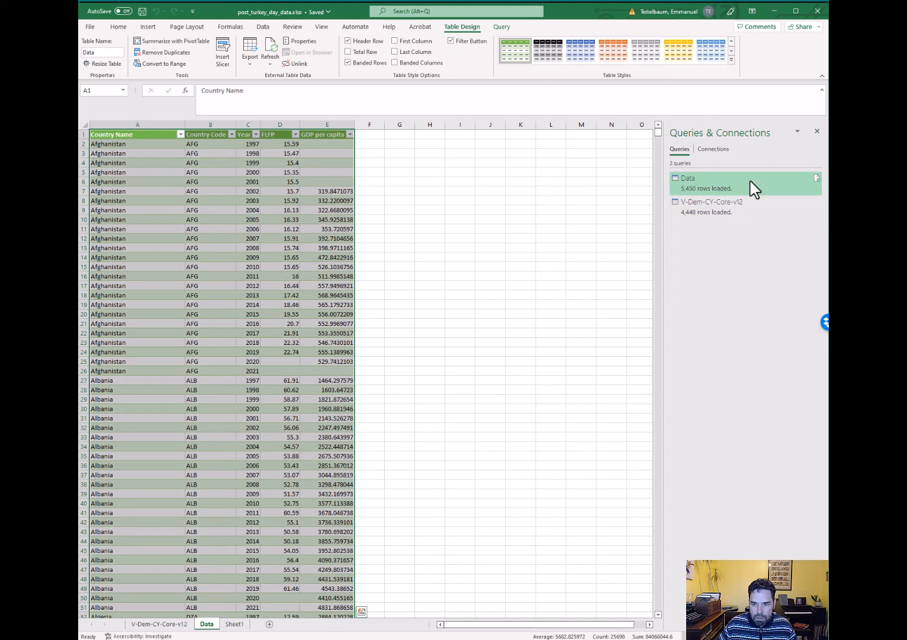
mouse_move(696, 189)
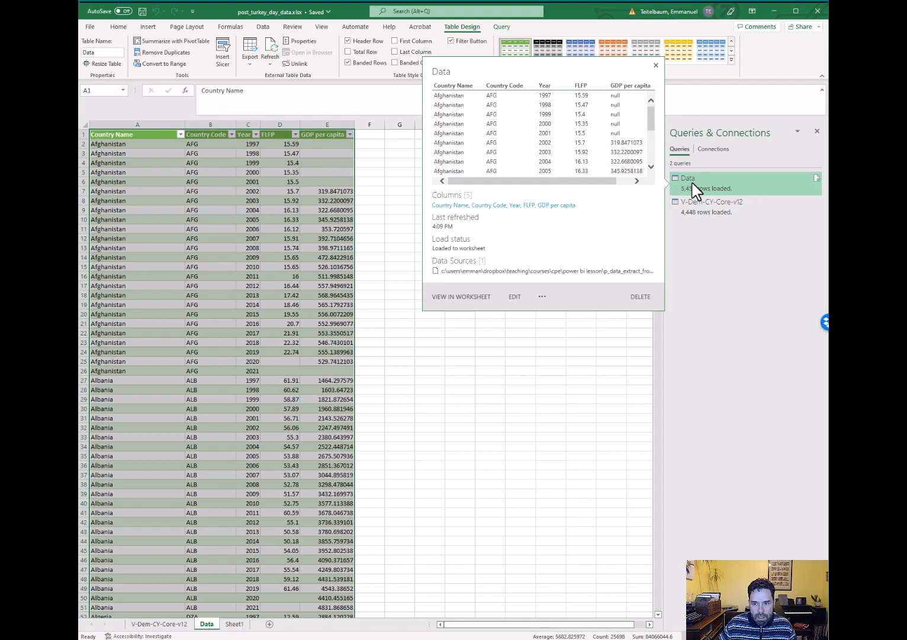
double_click(681, 185)
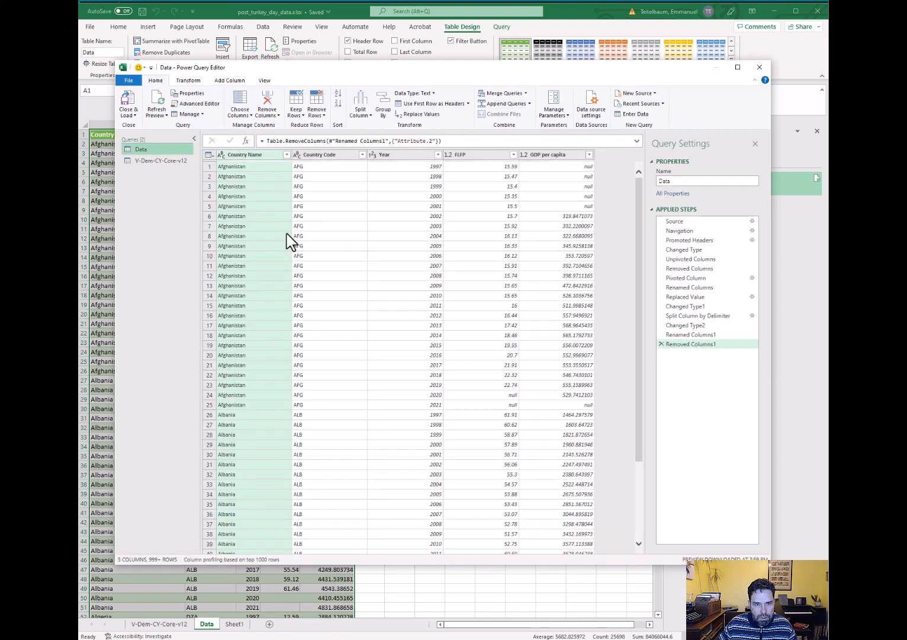
left_click(515, 96)
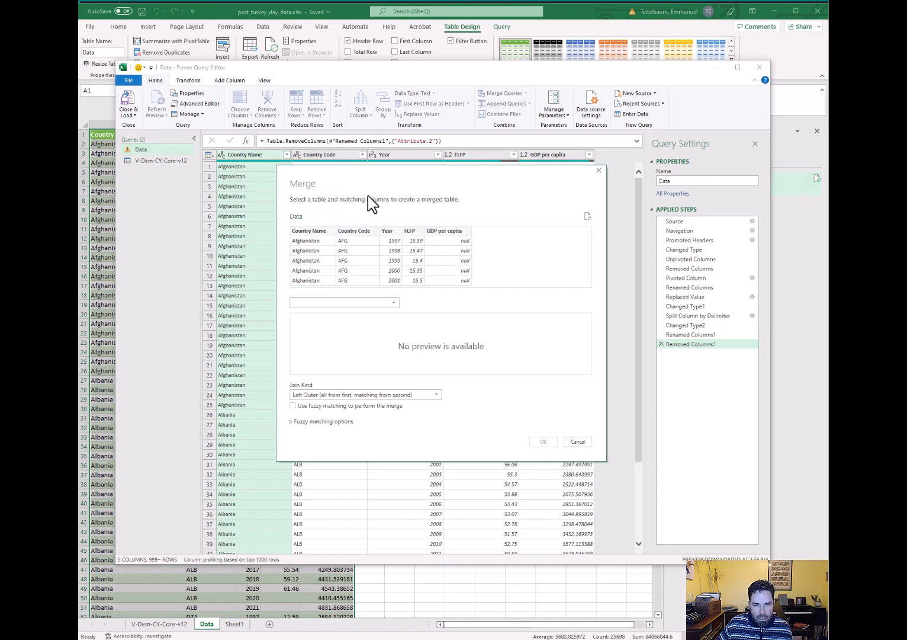
left_click(393, 302)
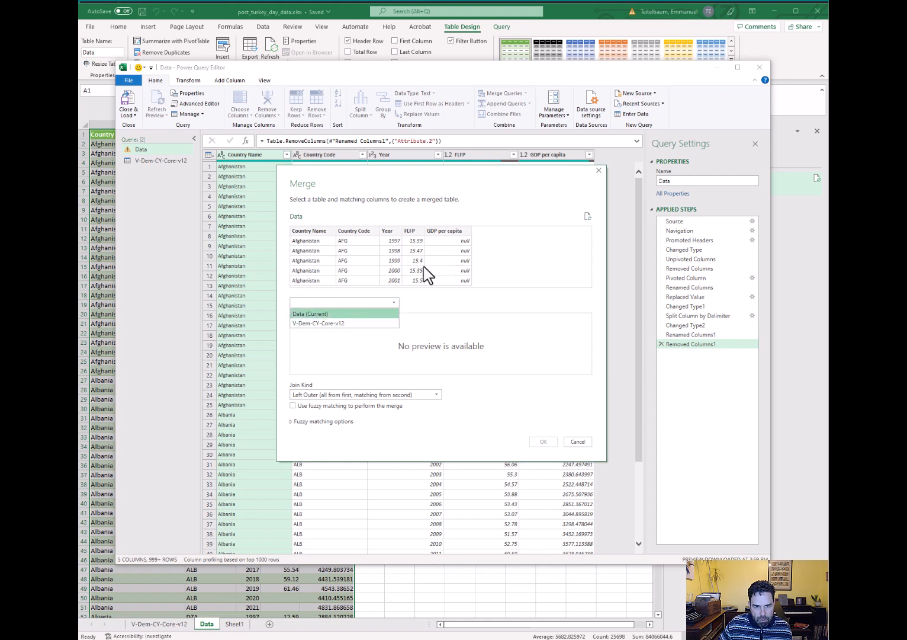
left_click(390, 323)
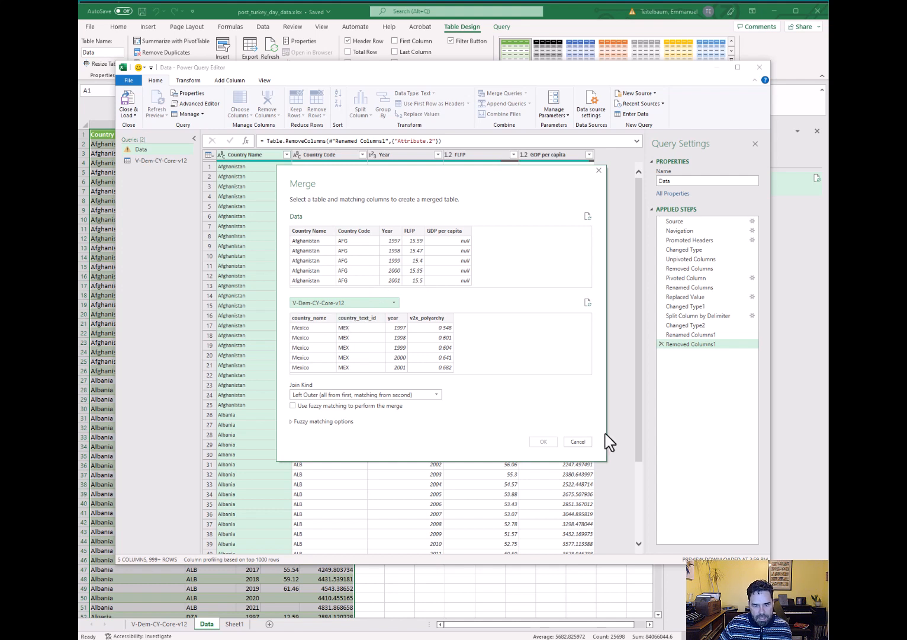
left_click(584, 445)
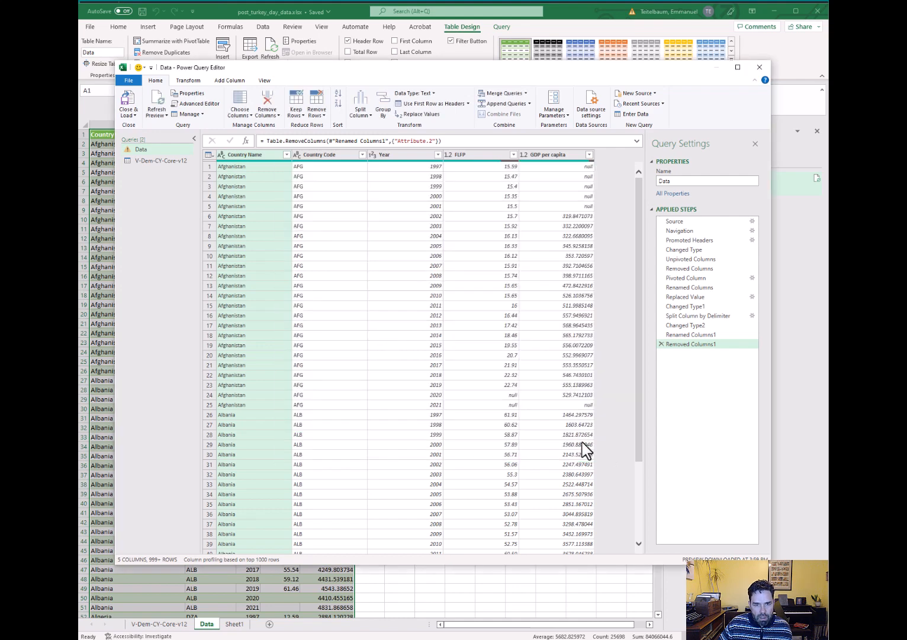
Rename the country_text_id column of the V-Dem-CY-Core-v12 query as country_id
left_click(175, 161)
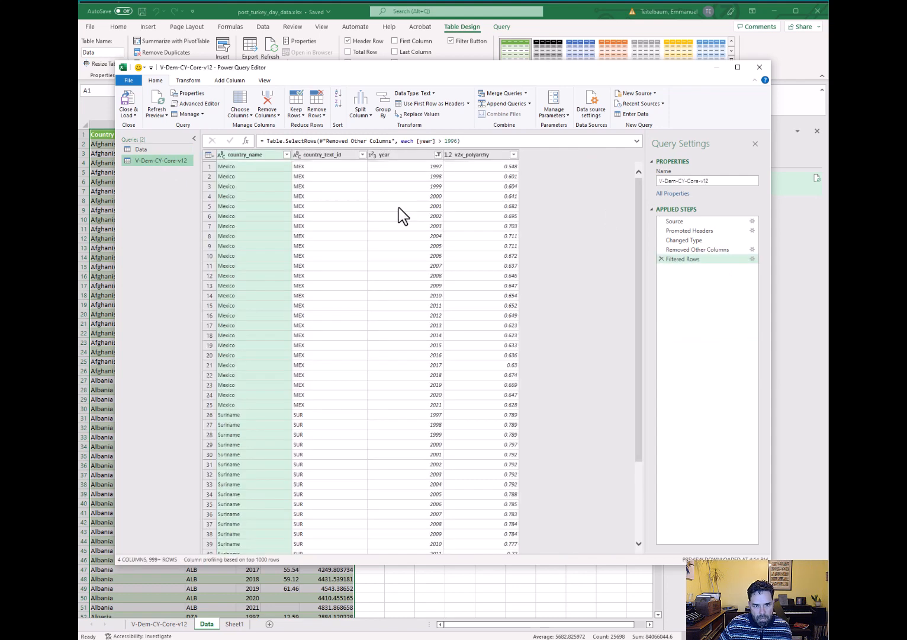
double_click(318, 157)
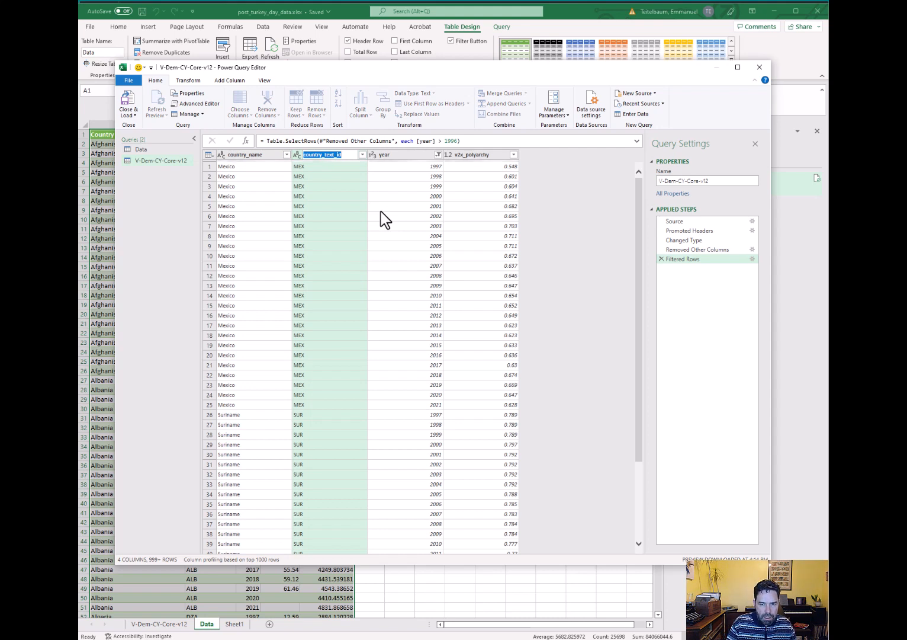
type("coun")
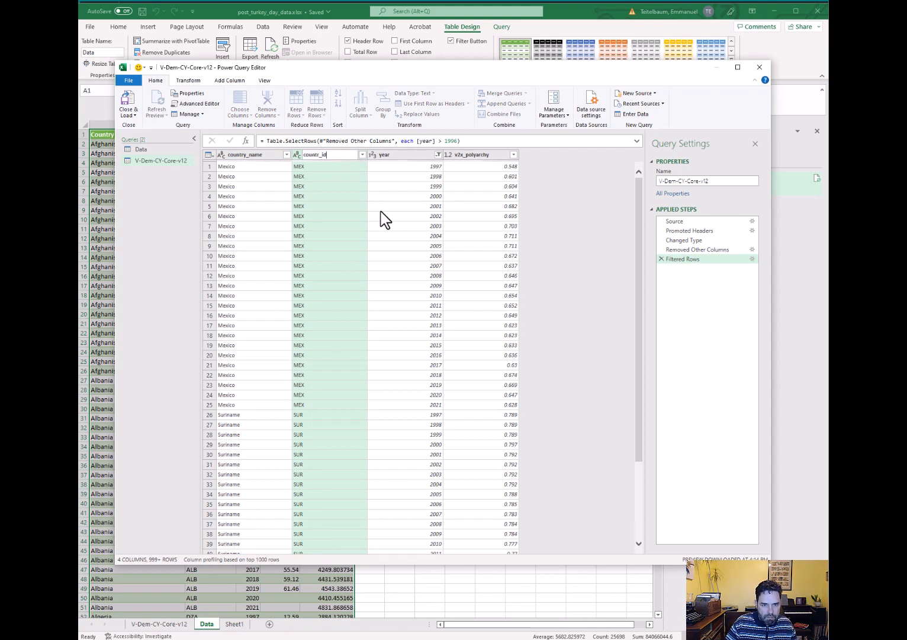
type("tr")
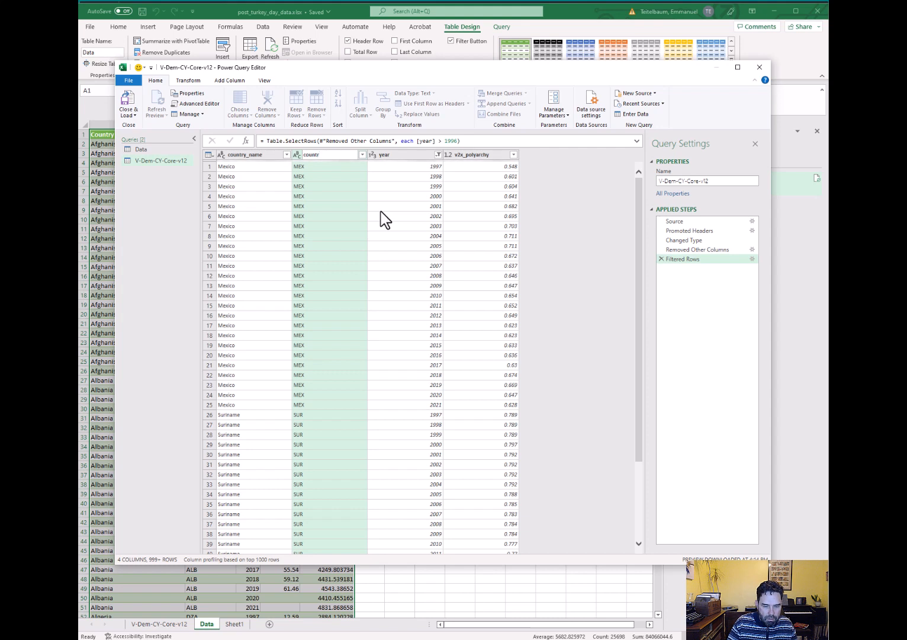
type("y_id")
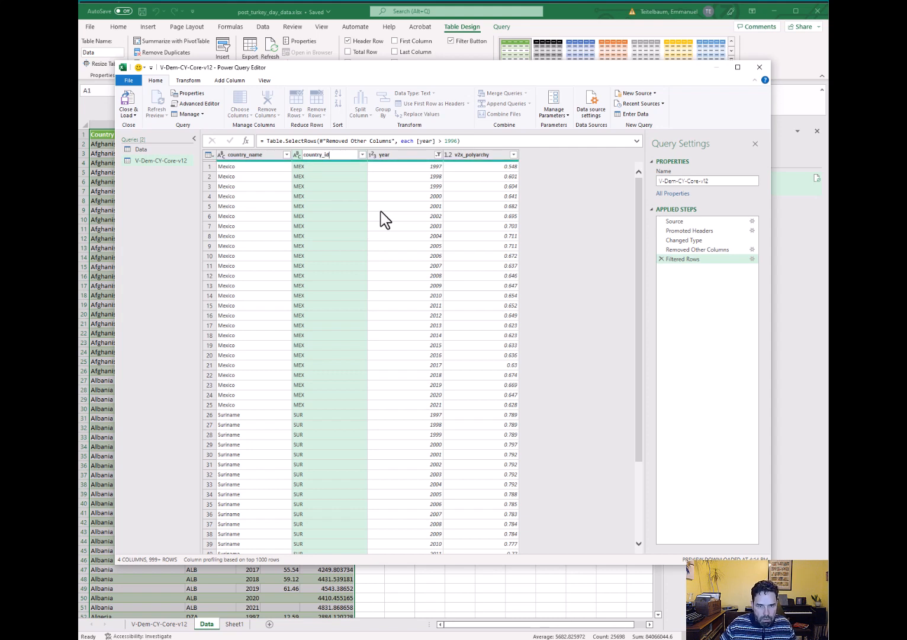
key("Return")
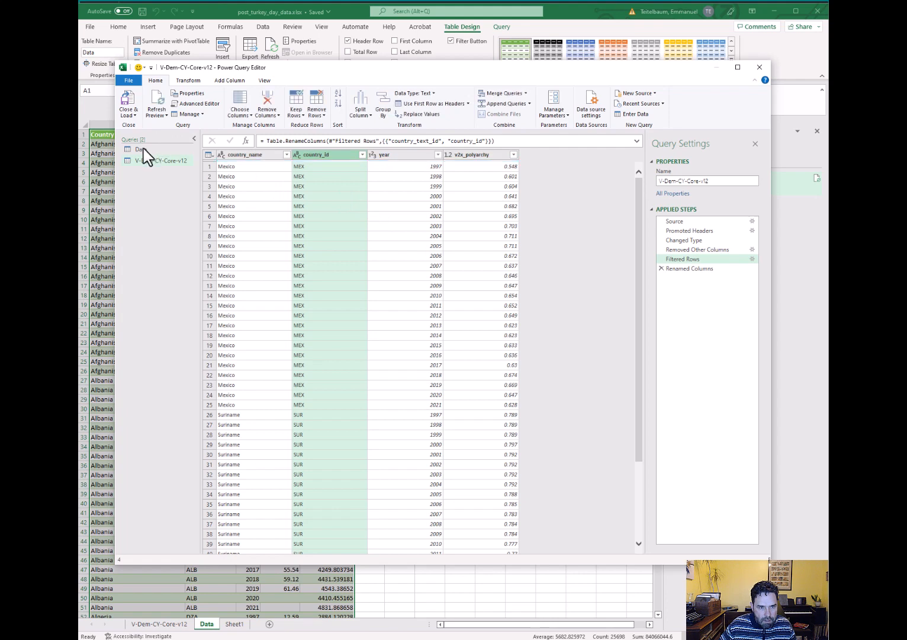
Check the column names in the Data query and rename the V-Dem query's country_name column as Country Name
left_click(143, 150)
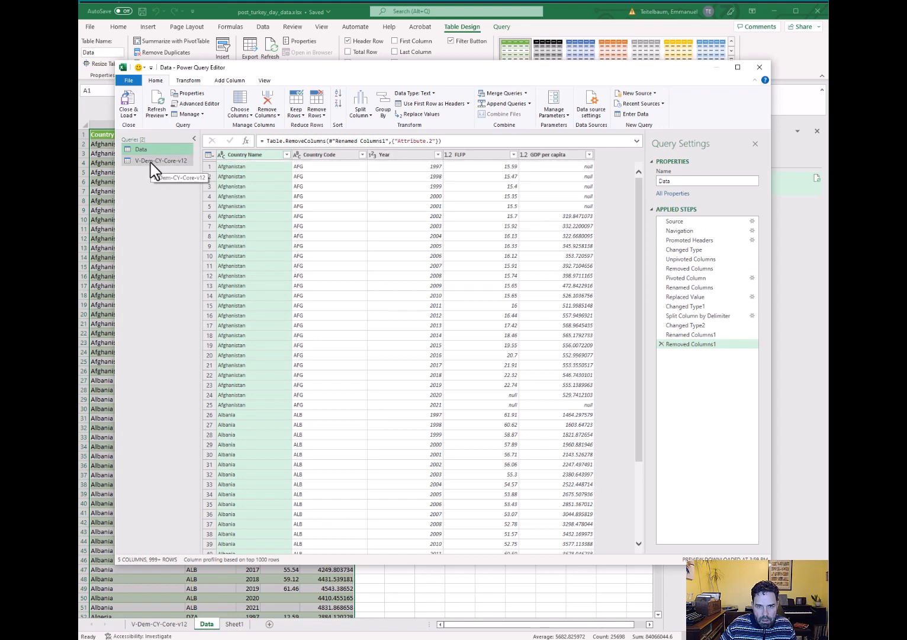
left_click(151, 162)
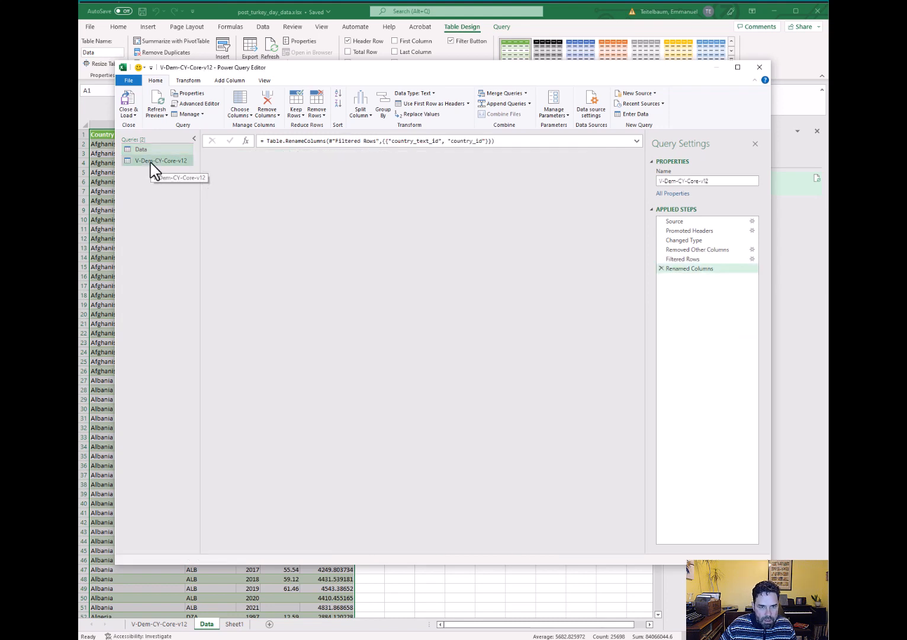
left_click(245, 157)
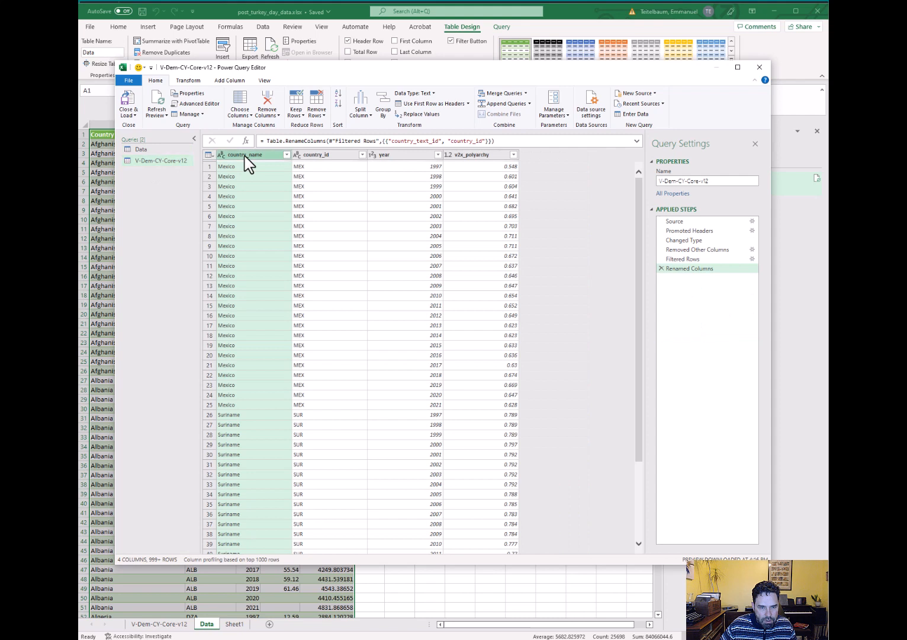
double_click(244, 157)
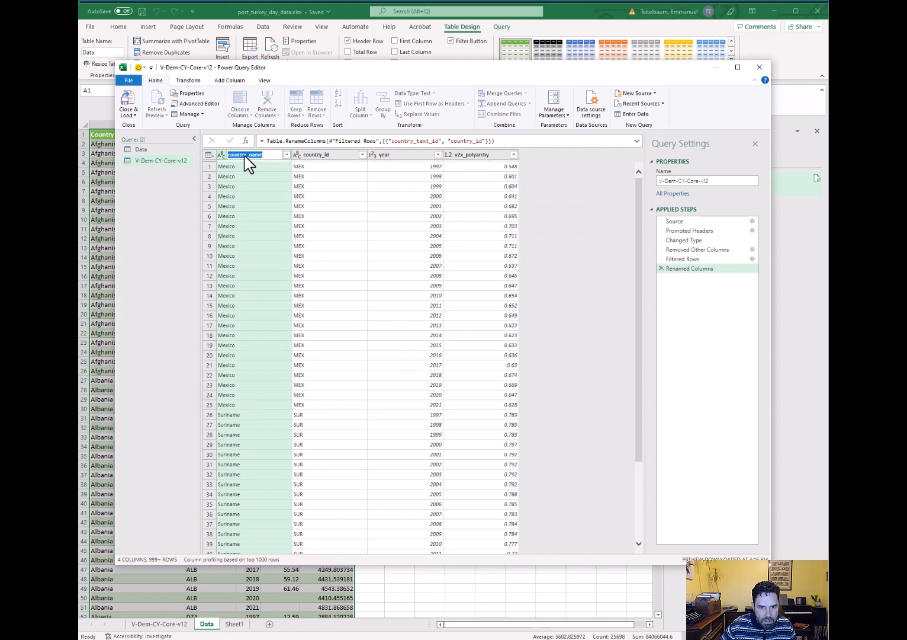
type("Cou")
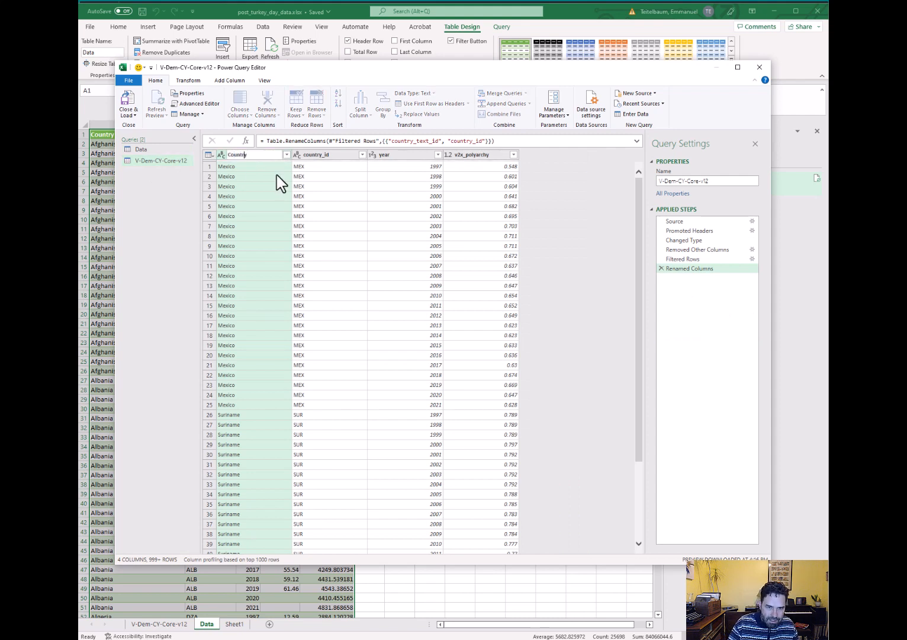
type("ntry Name")
key("Return")
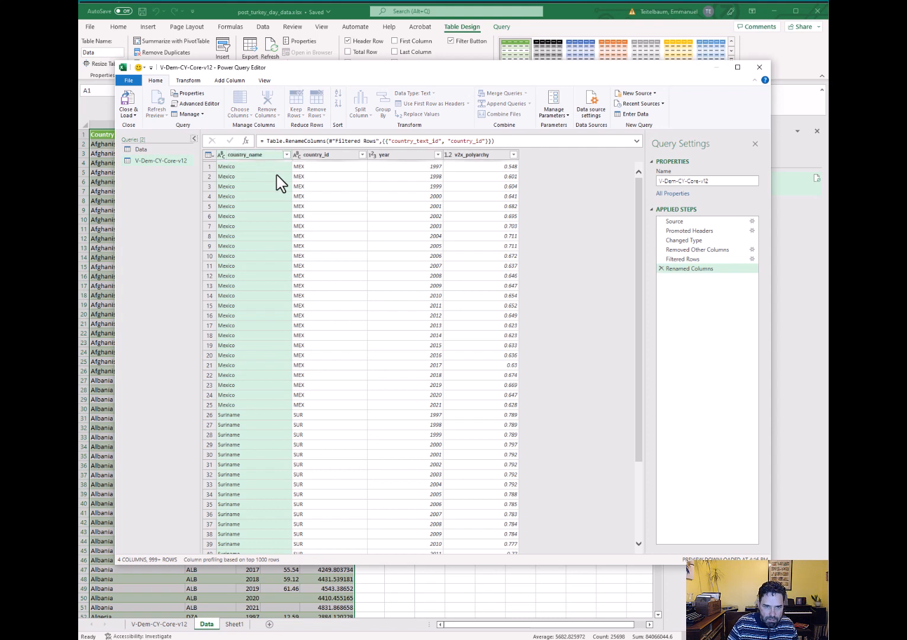
Rename the V-Dem query's country_id column as Country Code and its year column as Year
left_click(323, 159)
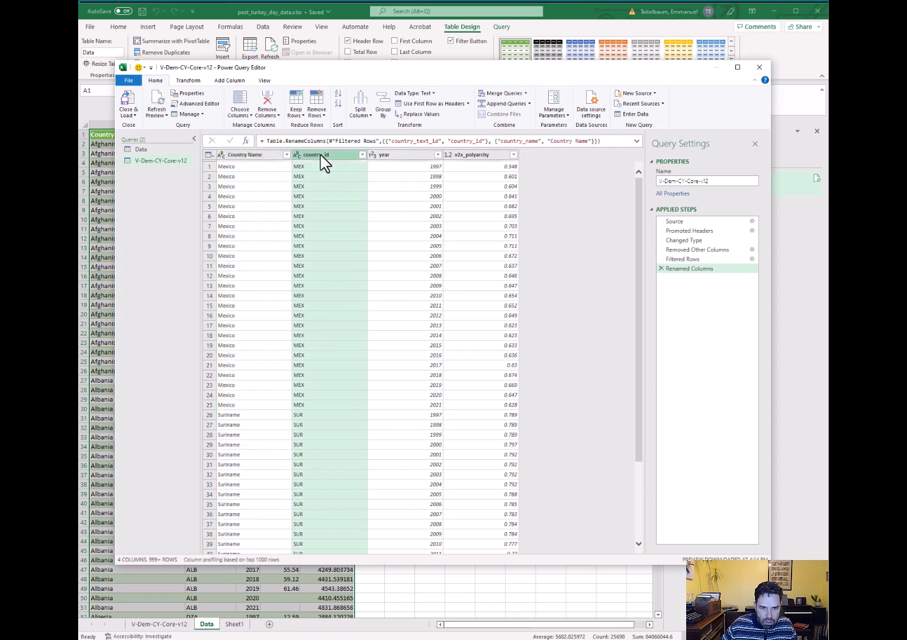
double_click(321, 156)
type("Country Cod")
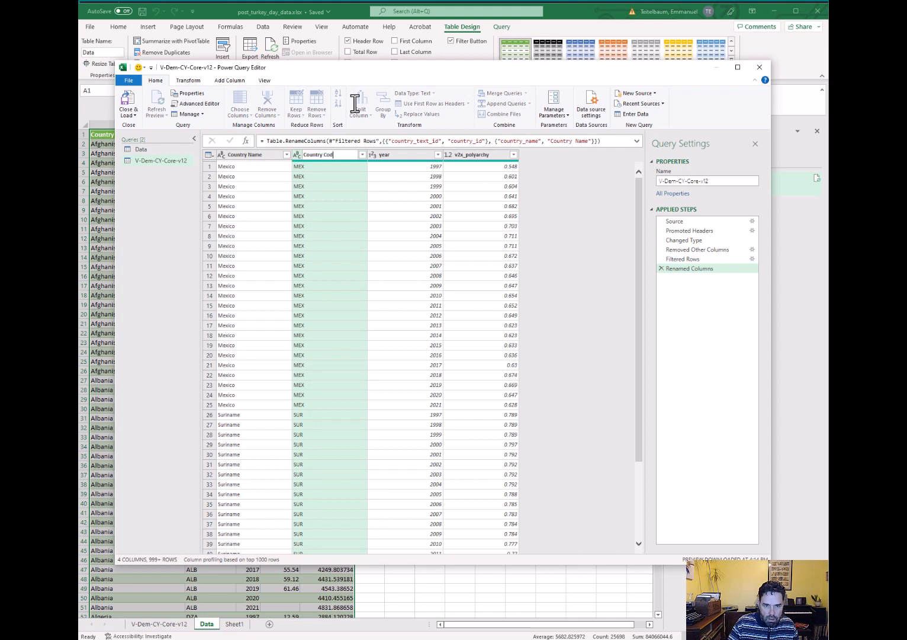
key("Return")
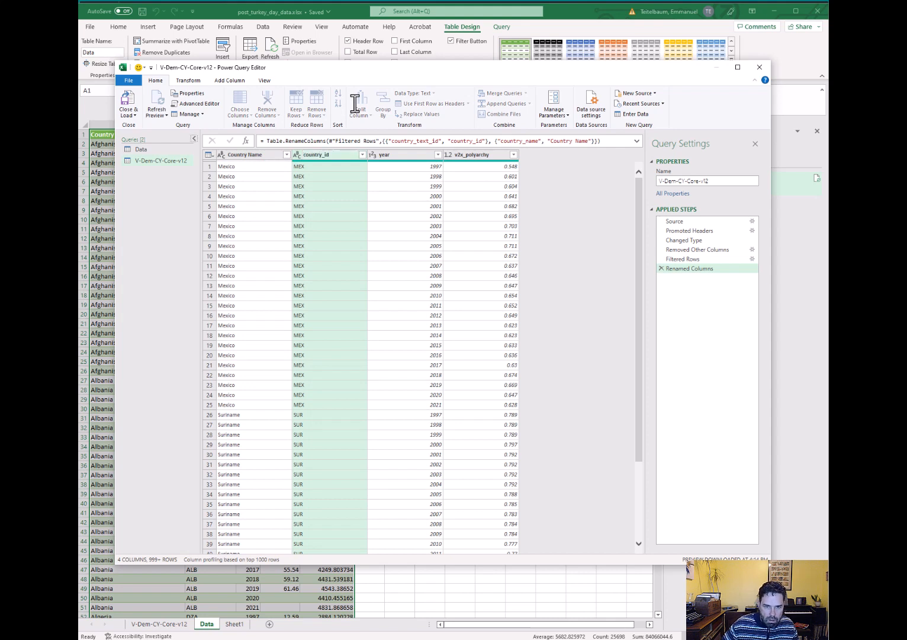
double_click(342, 156)
left_click(344, 156)
type("e")
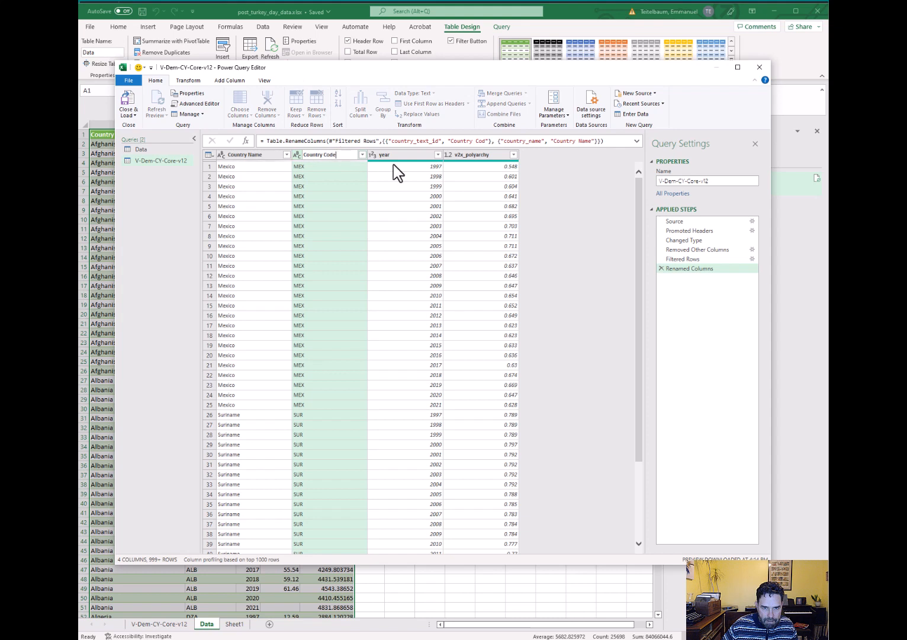
key("Escape")
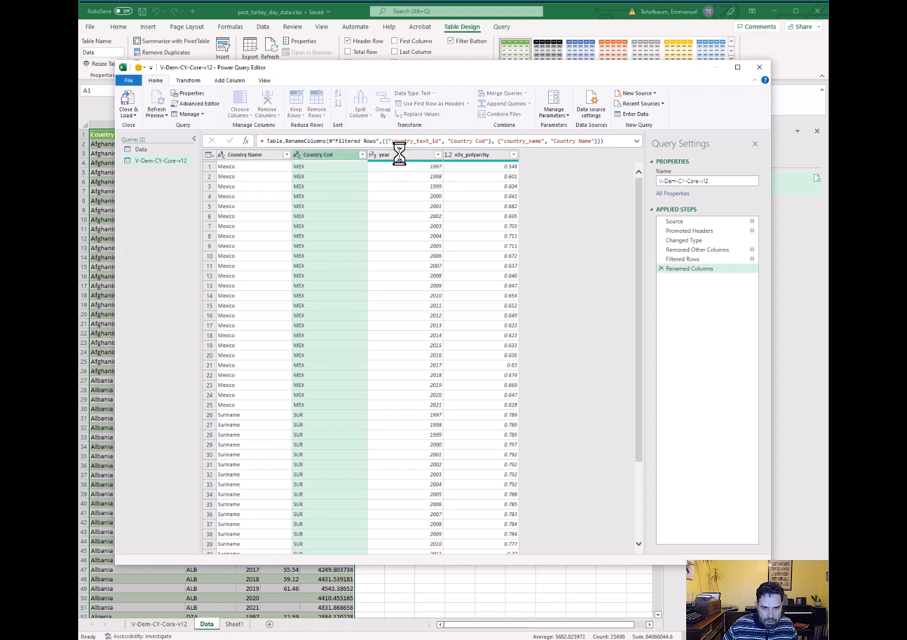
double_click(402, 155)
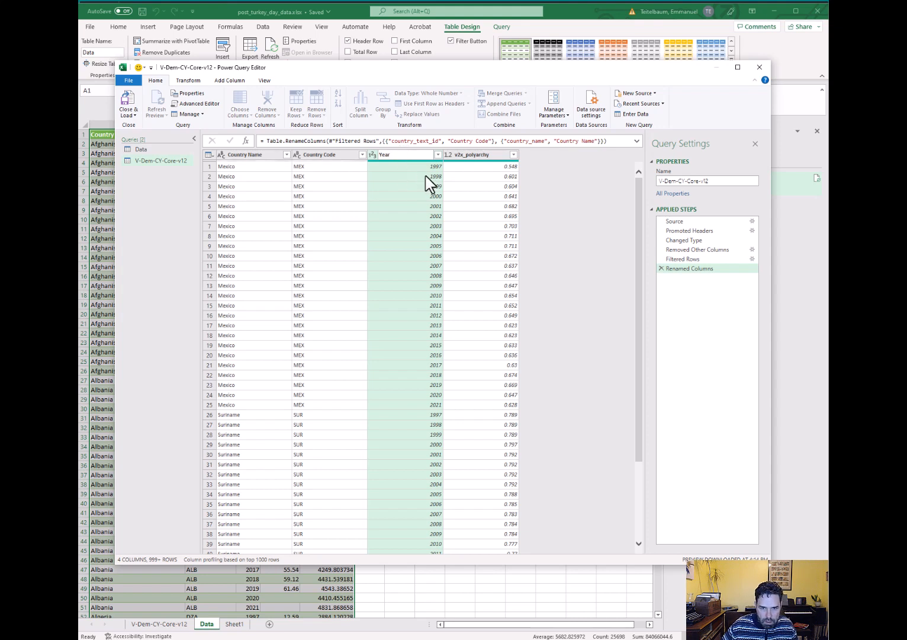
key("Return")
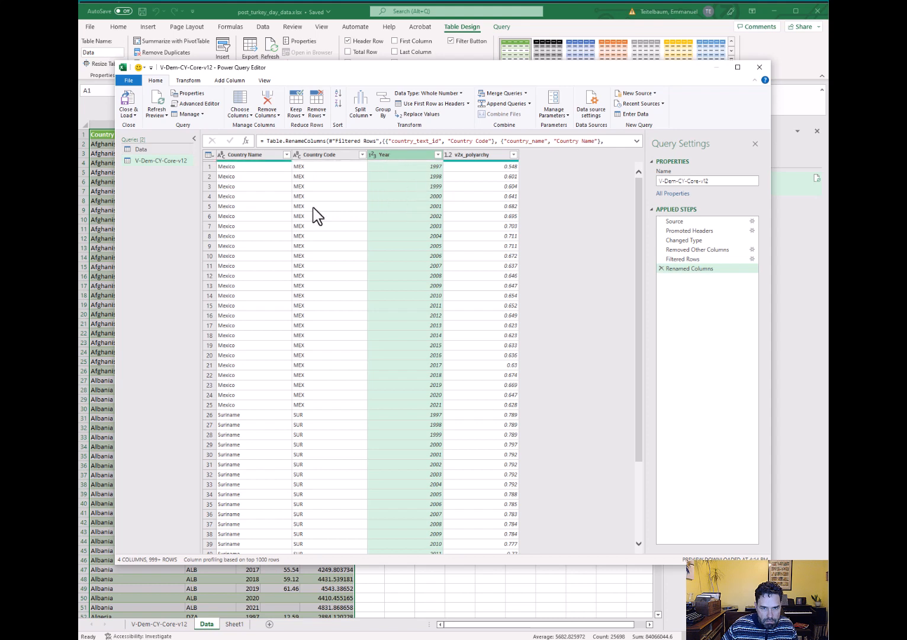
Start a merge from the Data query with V-Dem-CY-Core-v12 as the second table
left_click(137, 149)
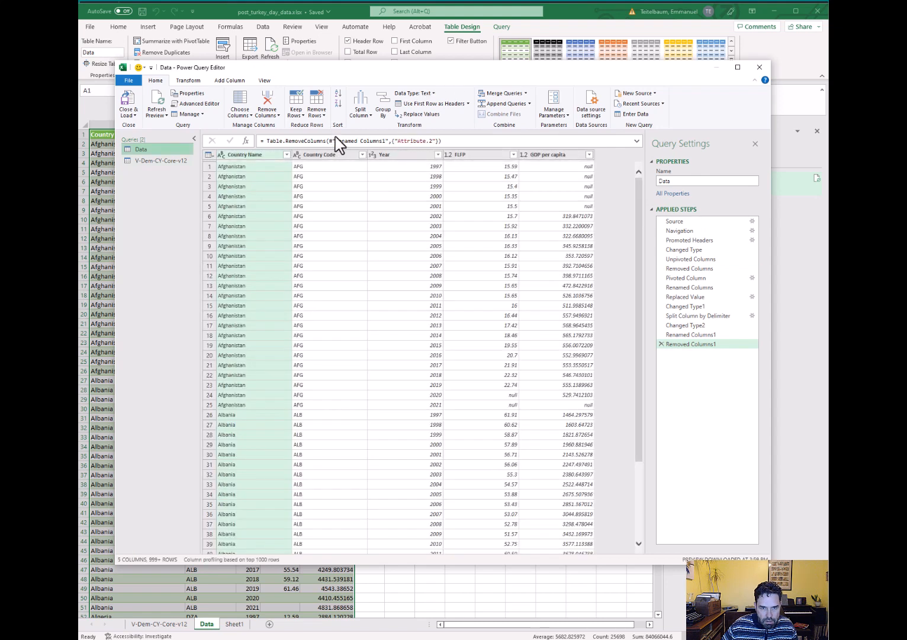
left_click(326, 156)
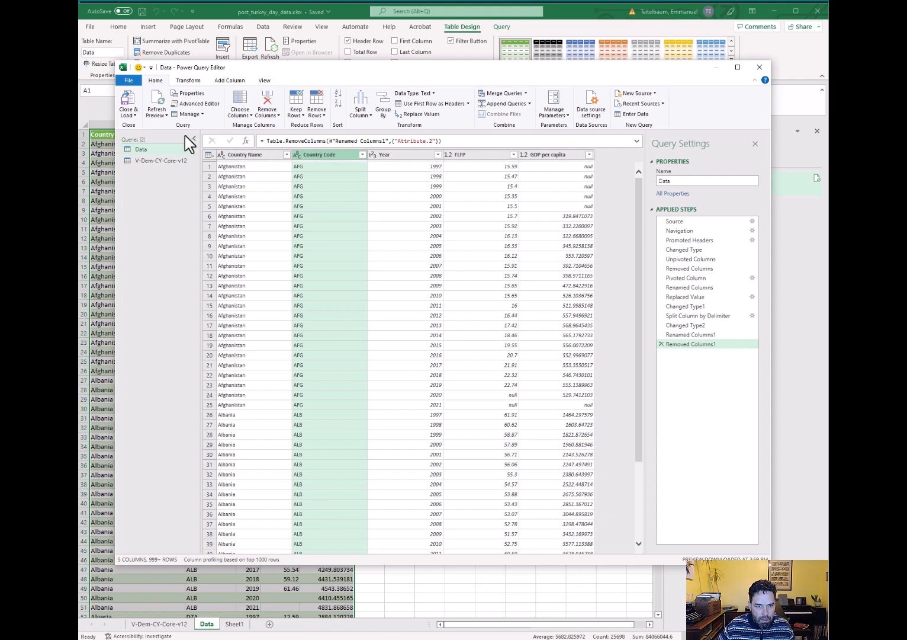
left_click(509, 93)
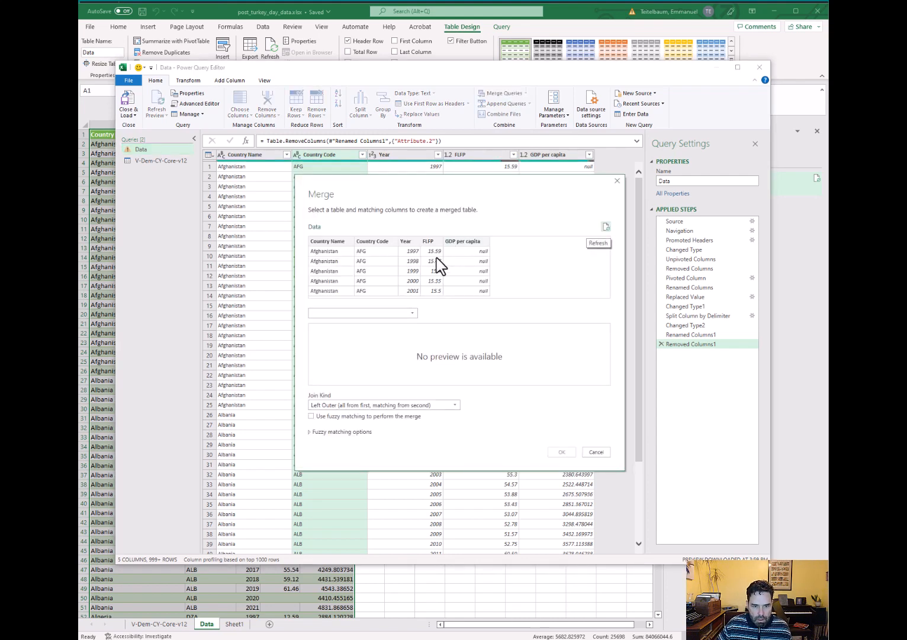
left_click(407, 314)
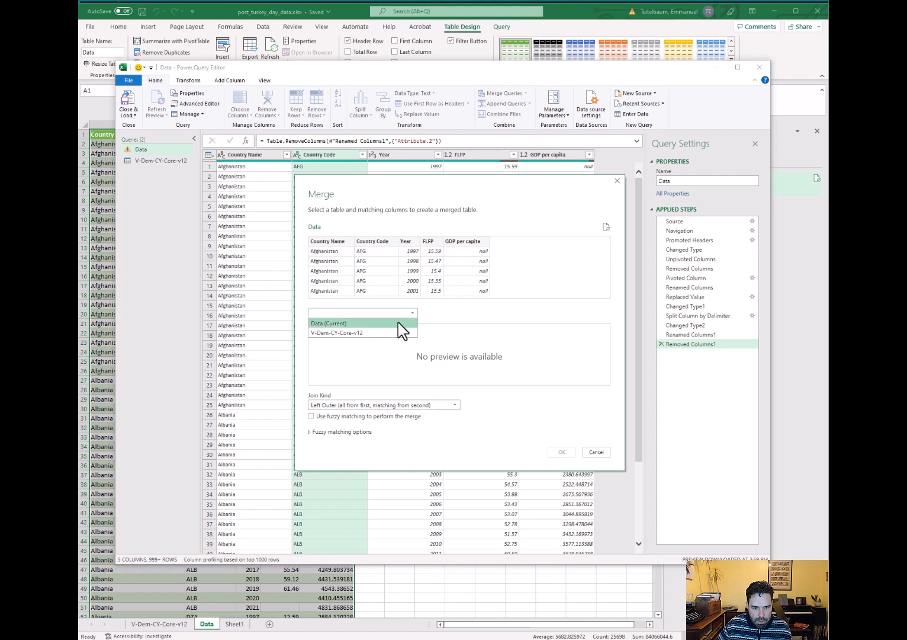
left_click(394, 333)
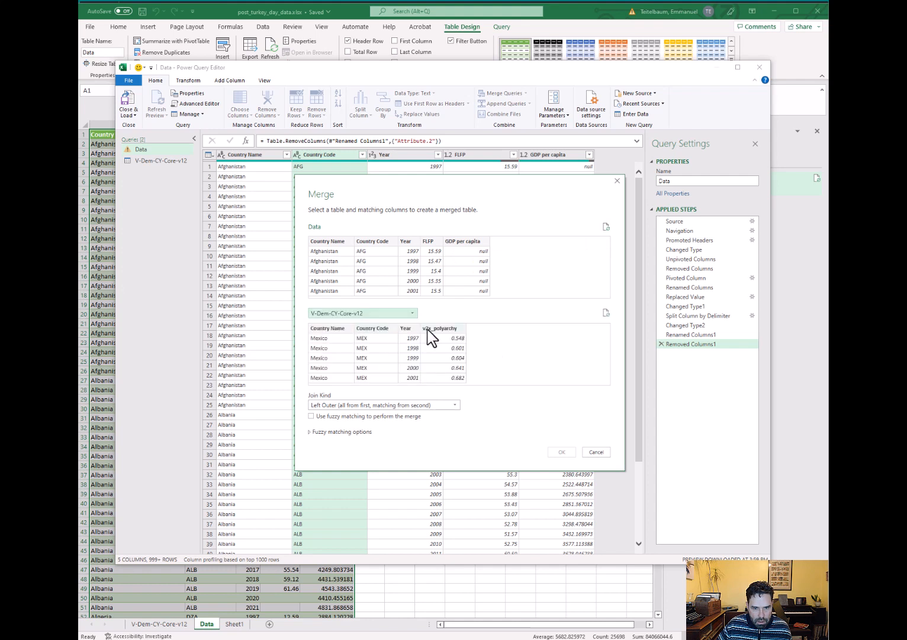
Try to merge V-Dem-CY-Core-v12 into Data on Country Code and Year with a Left Outer join, and remove the resulting merge step
left_click(378, 252)
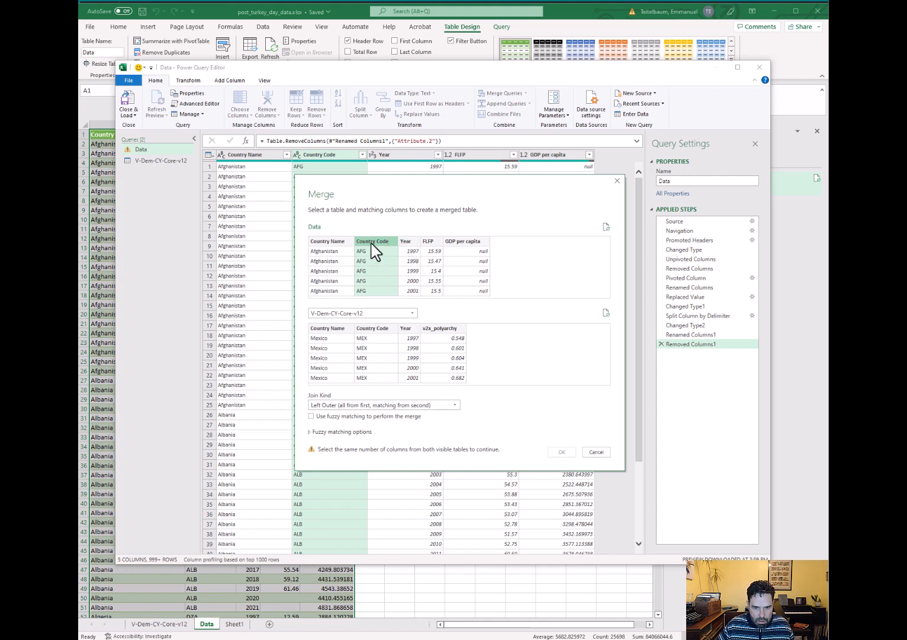
left_click(406, 243, "ctrl")
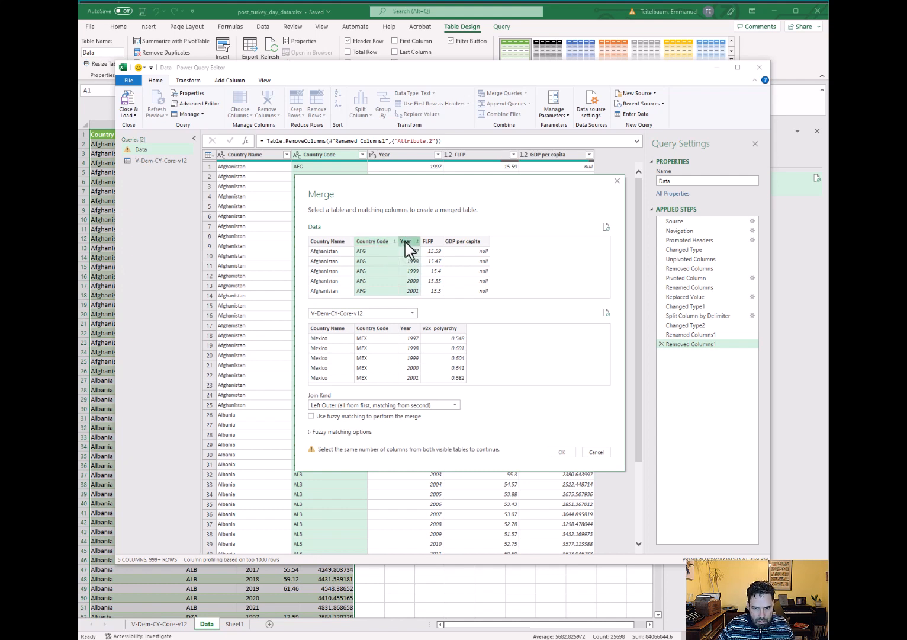
left_click(373, 327)
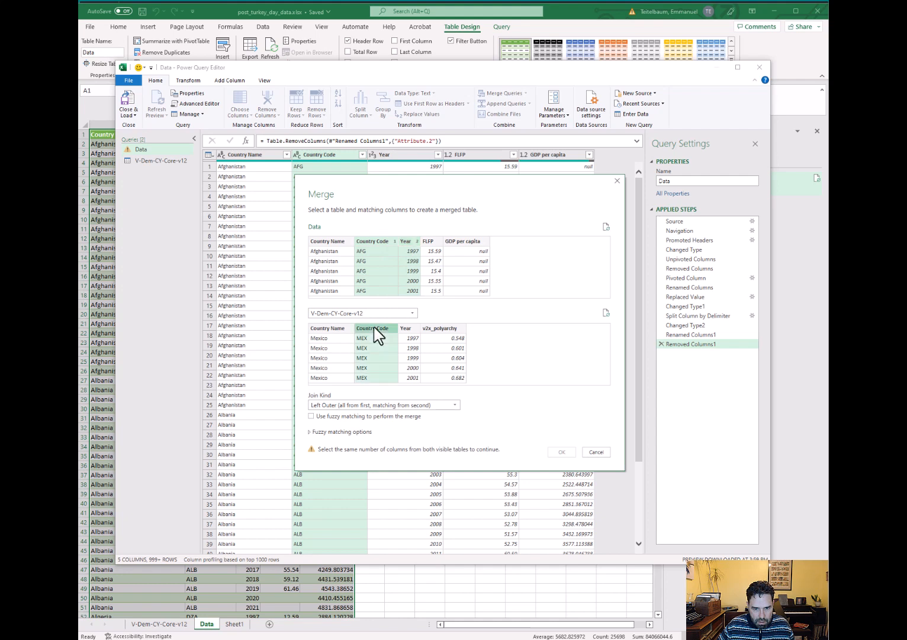
left_click(405, 329, "ctrl")
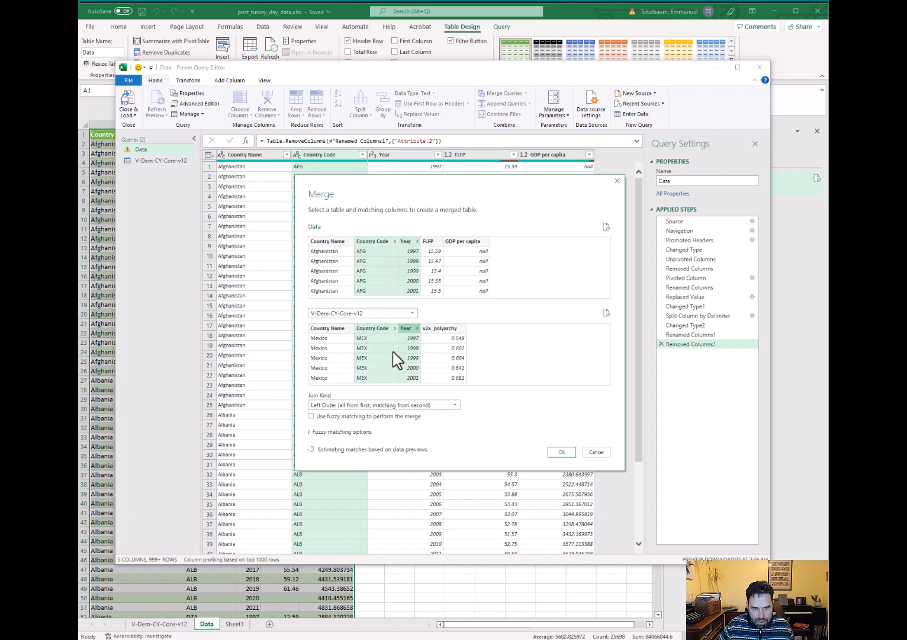
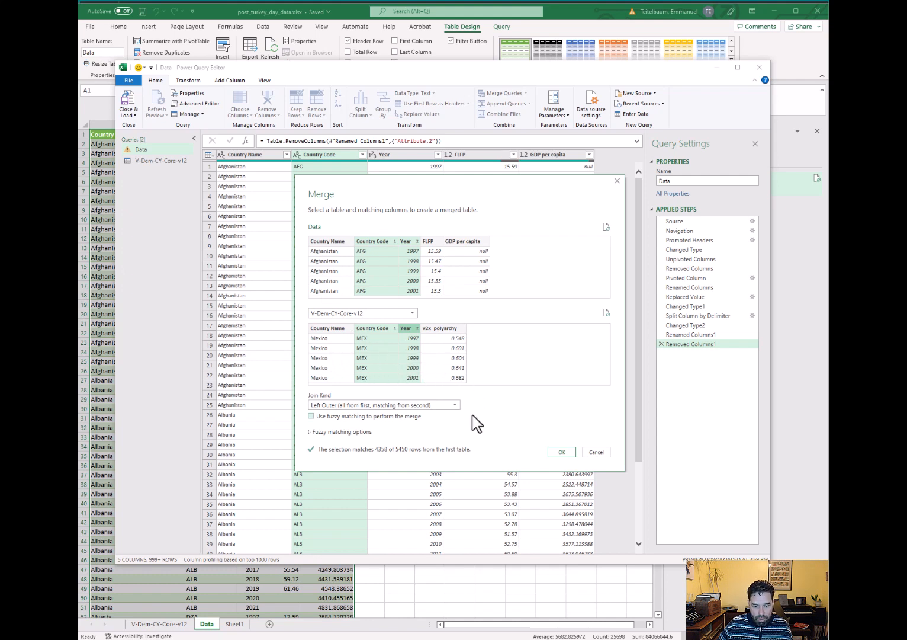
left_click(456, 405)
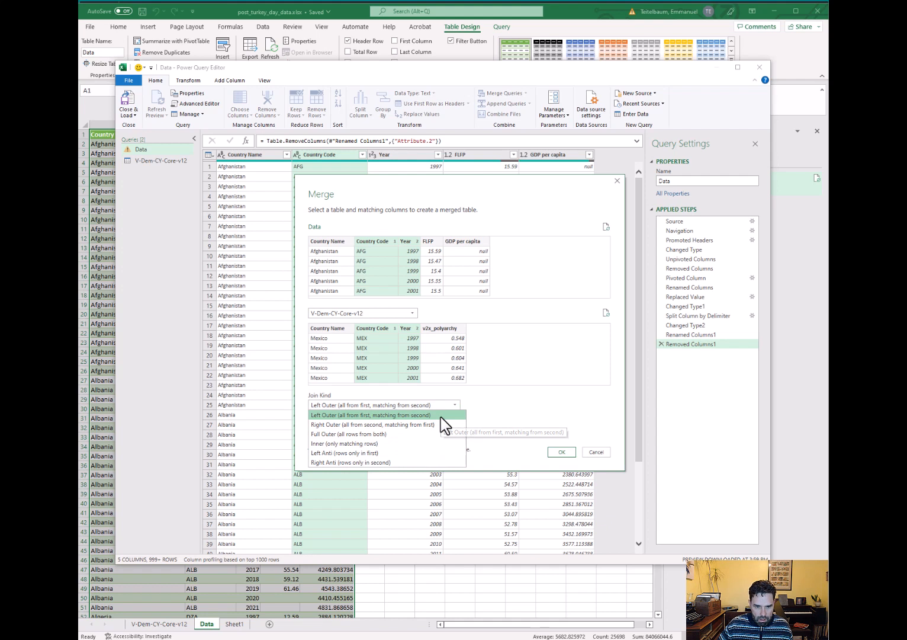
left_click(440, 415)
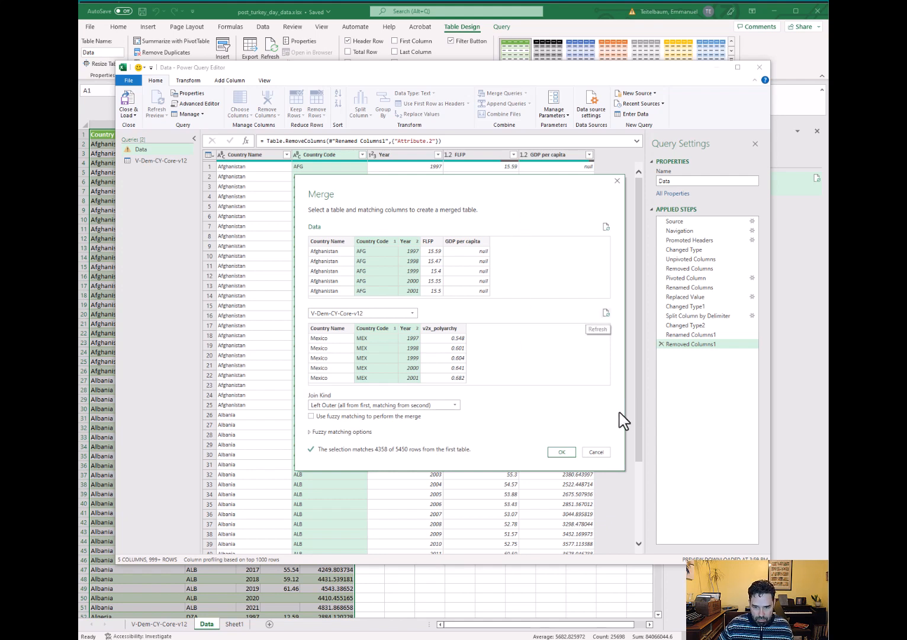
left_click(560, 452)
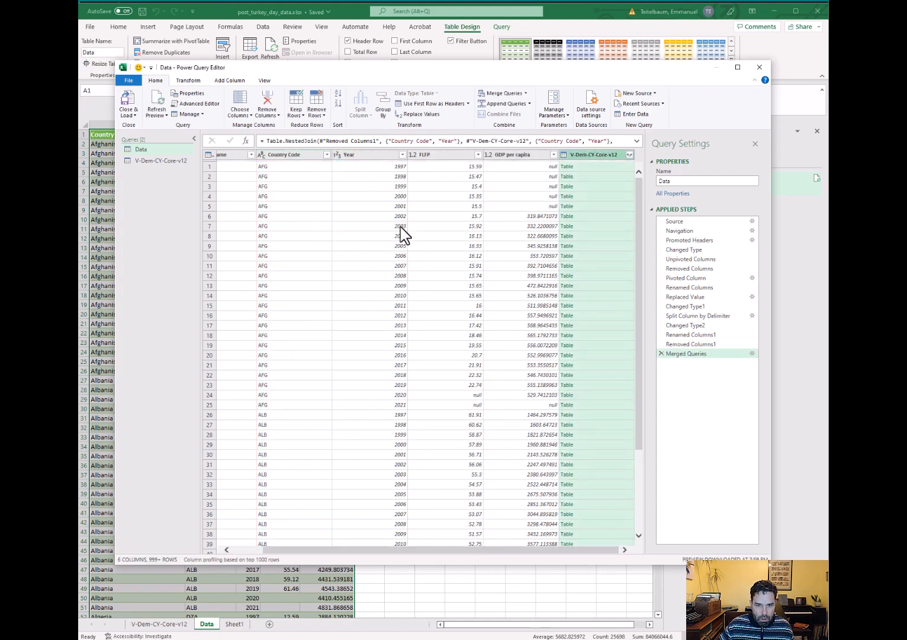
left_click(660, 354)
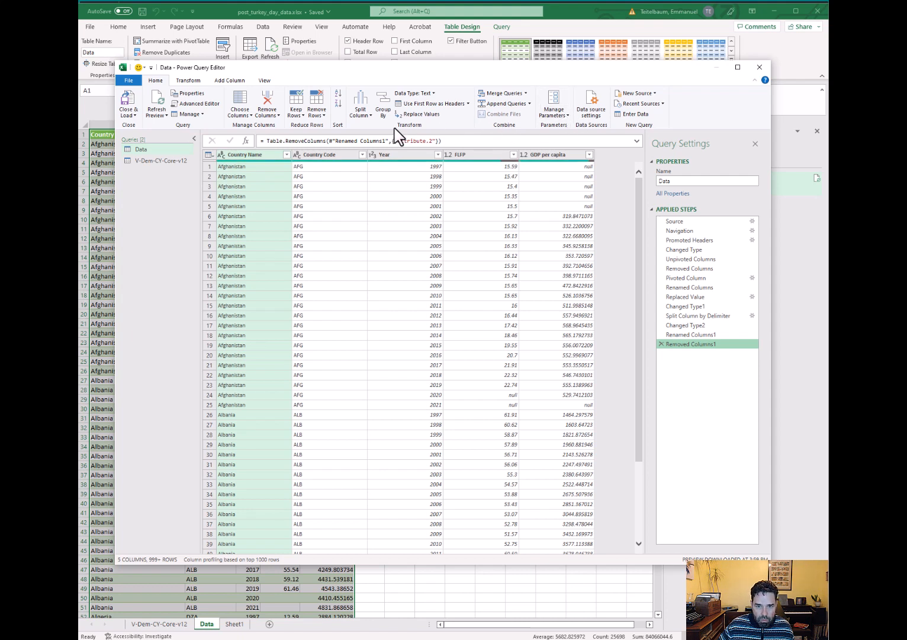
Merge Data with V-Dem-CY-Core-v12 as a new query, matching on Country Code and Year with a Left Outer join
left_click(526, 94)
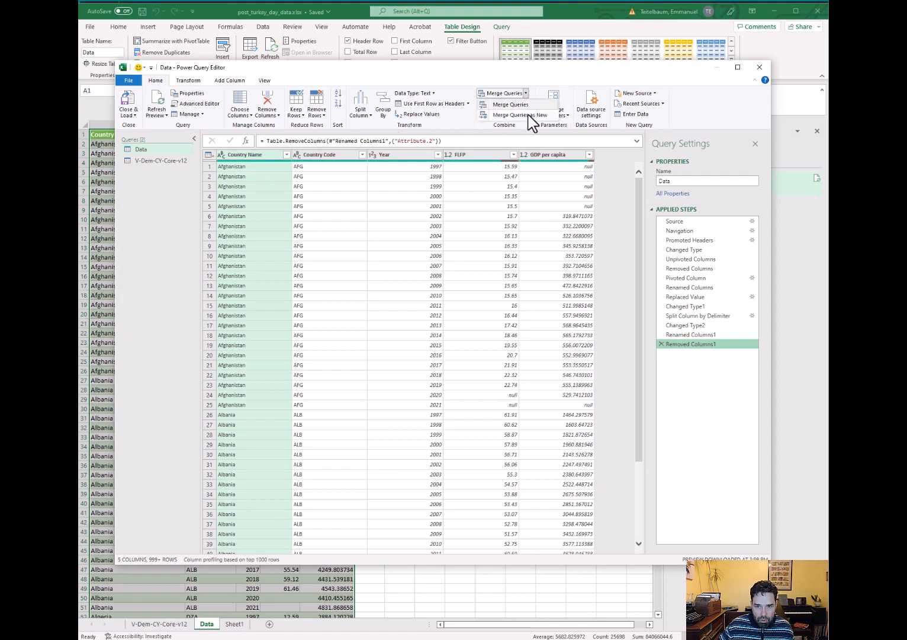
left_click(510, 105)
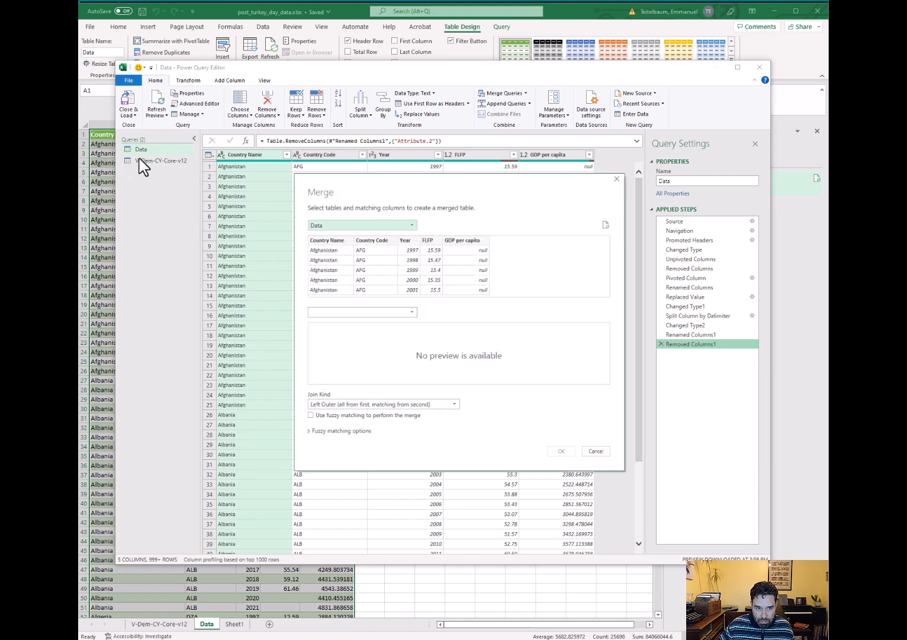
left_click(413, 312)
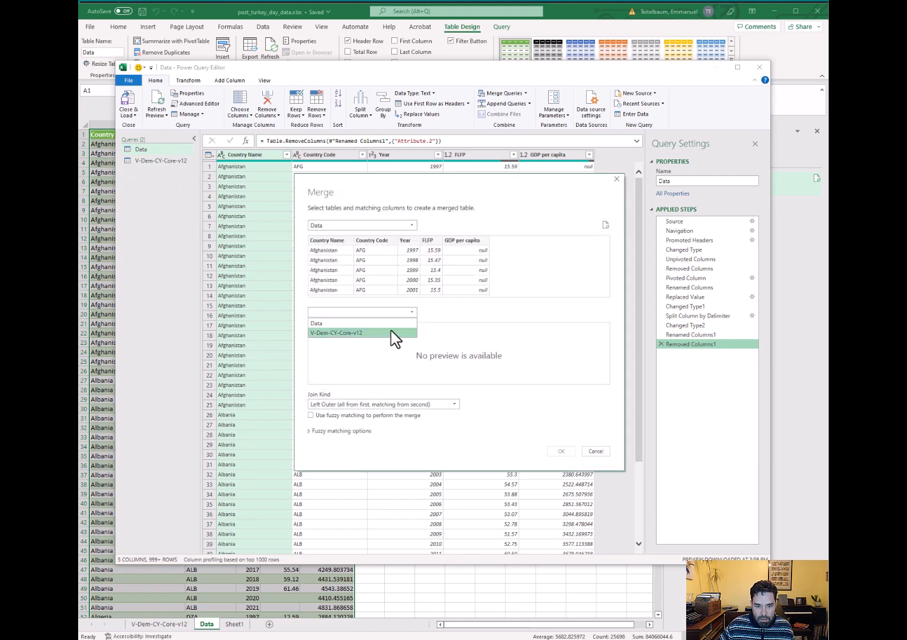
left_click(390, 331)
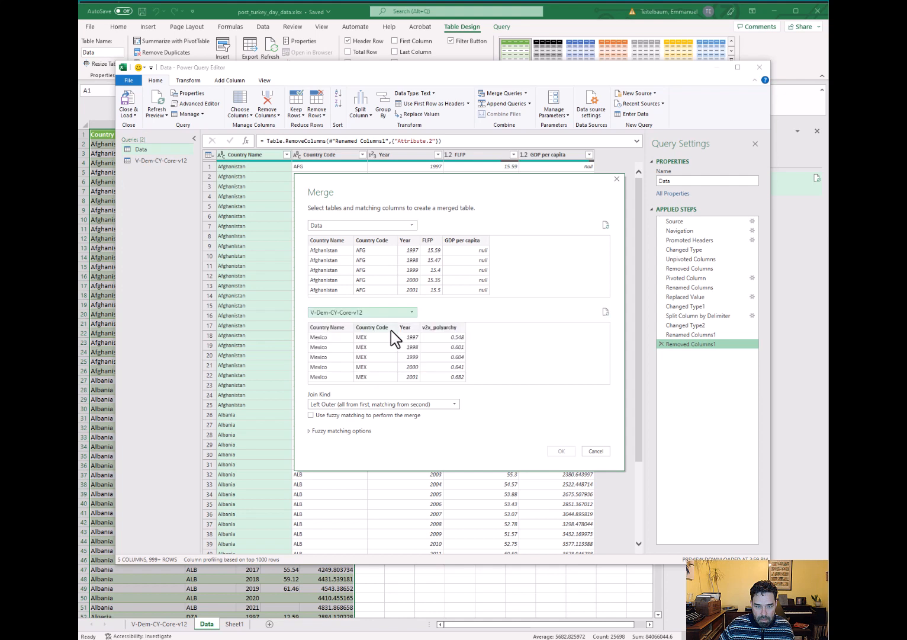
left_click(373, 243)
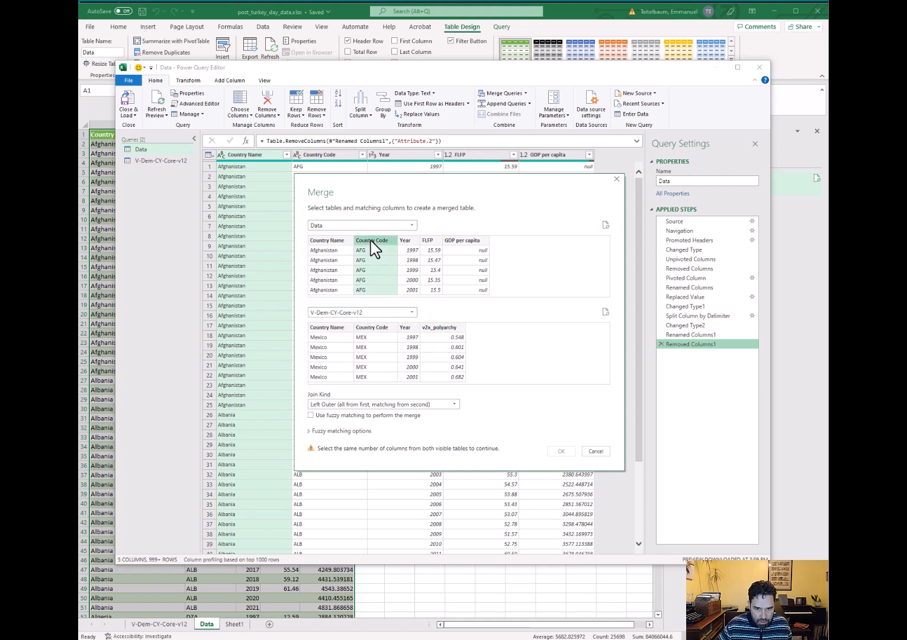
left_click(410, 240, "ctrl")
left_click(375, 328)
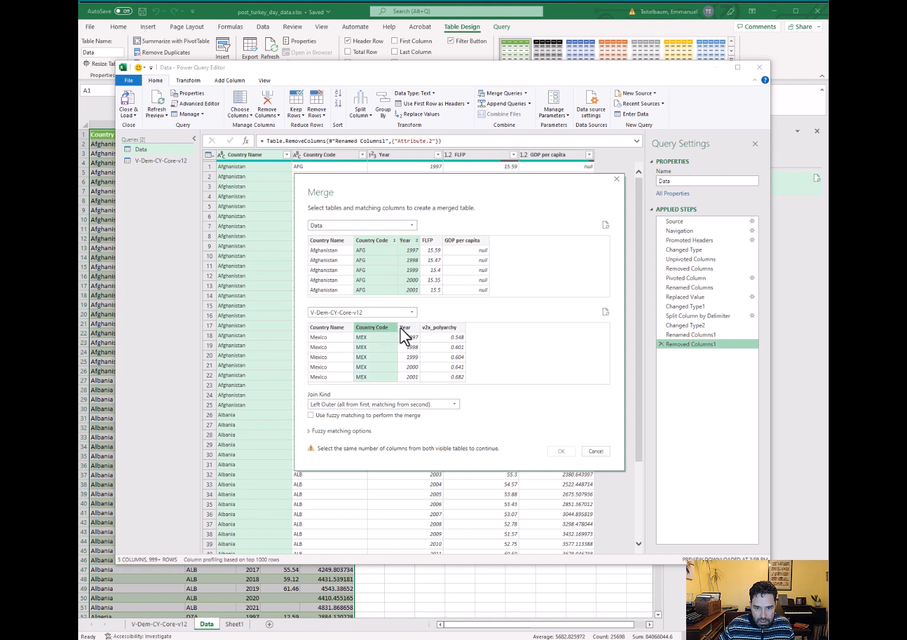
left_click(406, 328, "ctrl")
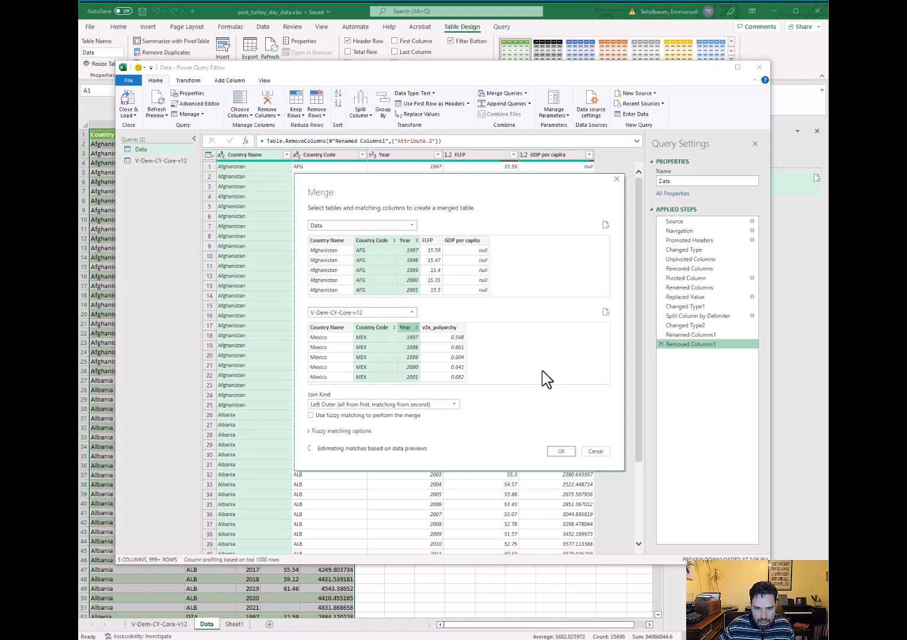
left_click(564, 453)
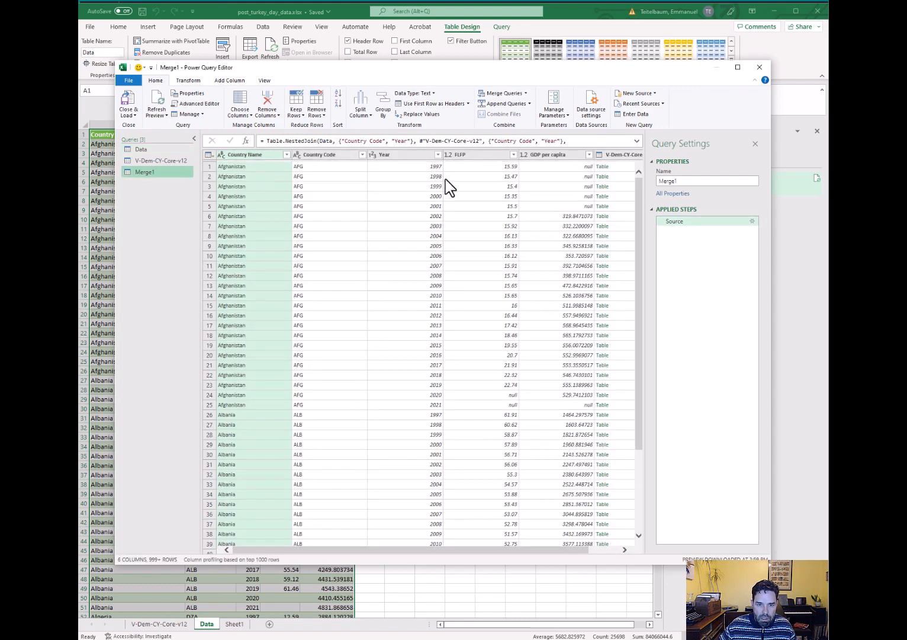
Examine the first row of the new merged query across to the nested V-Dem-CY-Core-v12 column
left_click(345, 167)
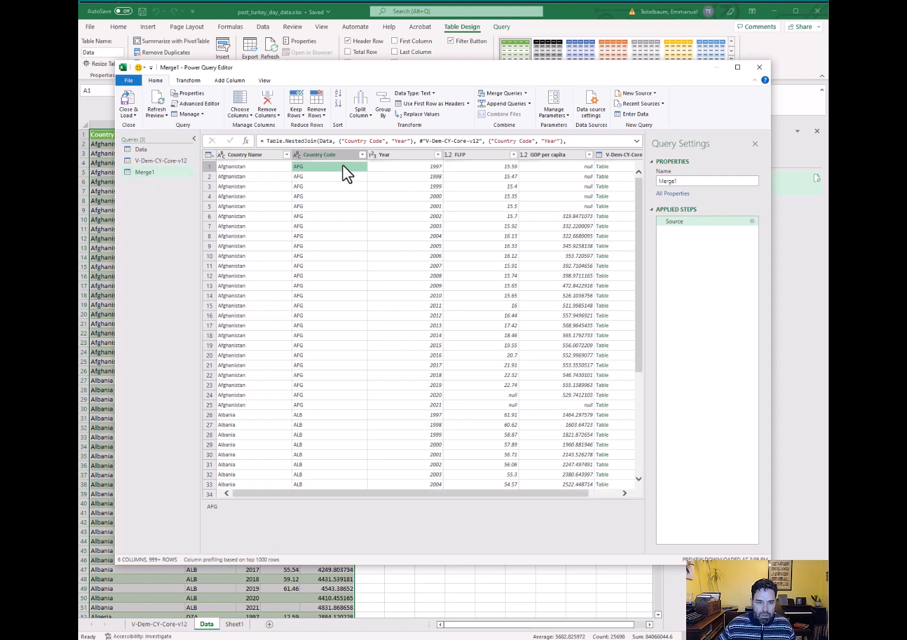
key("Left")
key("Right")
key("Right")
key("Right")
key("Right")
key("Right")
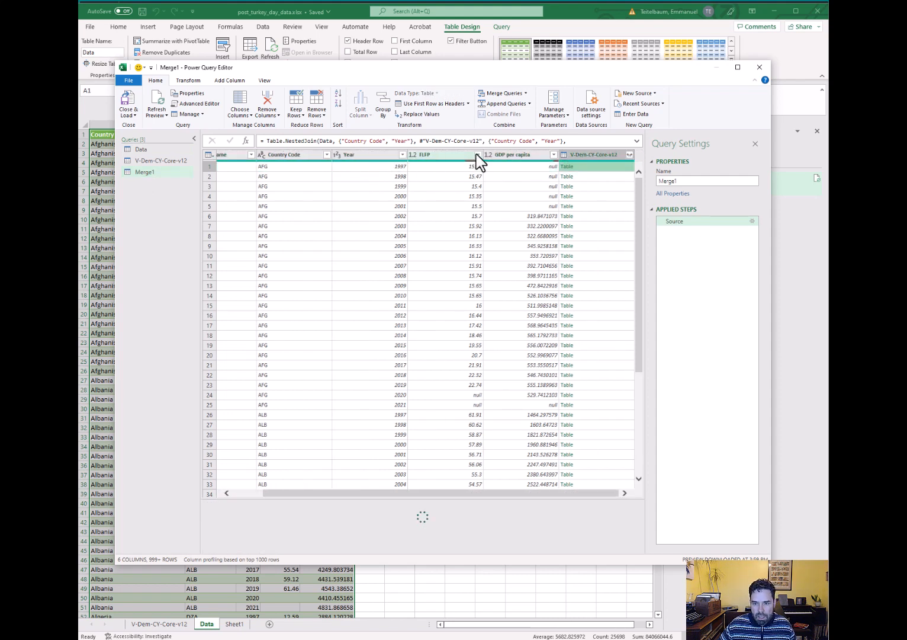
Expand the V-Dem-CY-Core-v12 column with only Country Code, Year and v2x_polyarchy, keeping the original column name as prefix
left_click(630, 157)
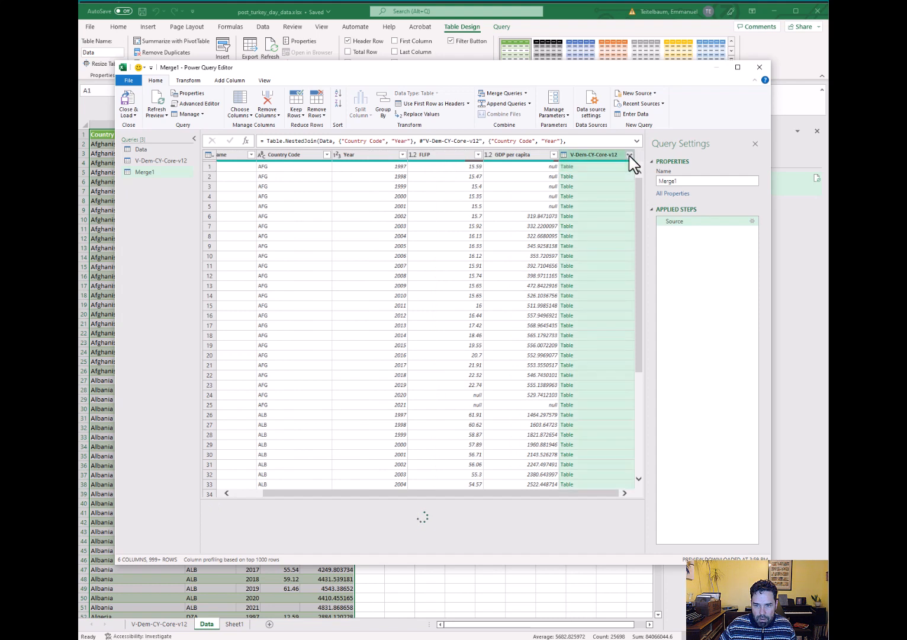
left_click(629, 156)
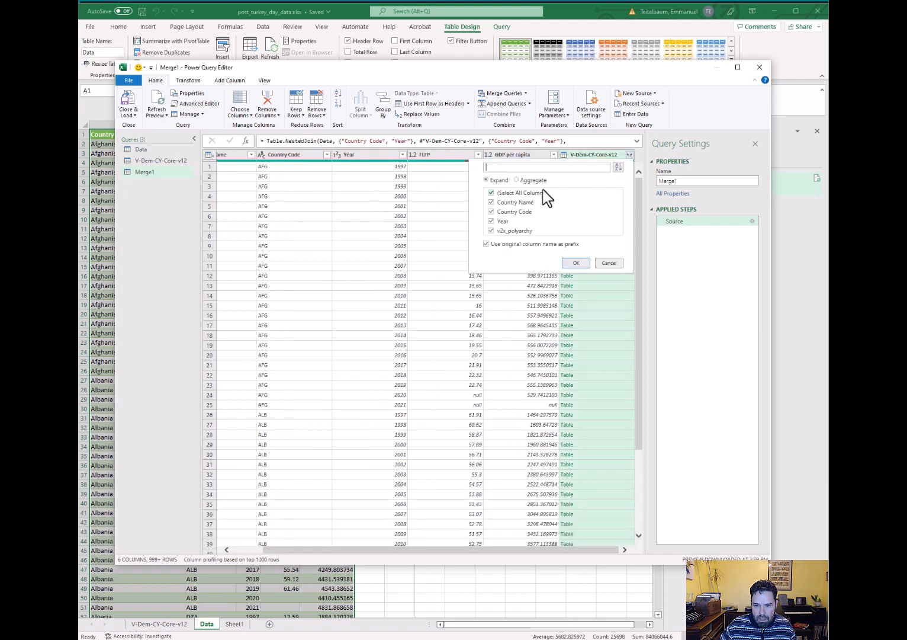
left_click(491, 193)
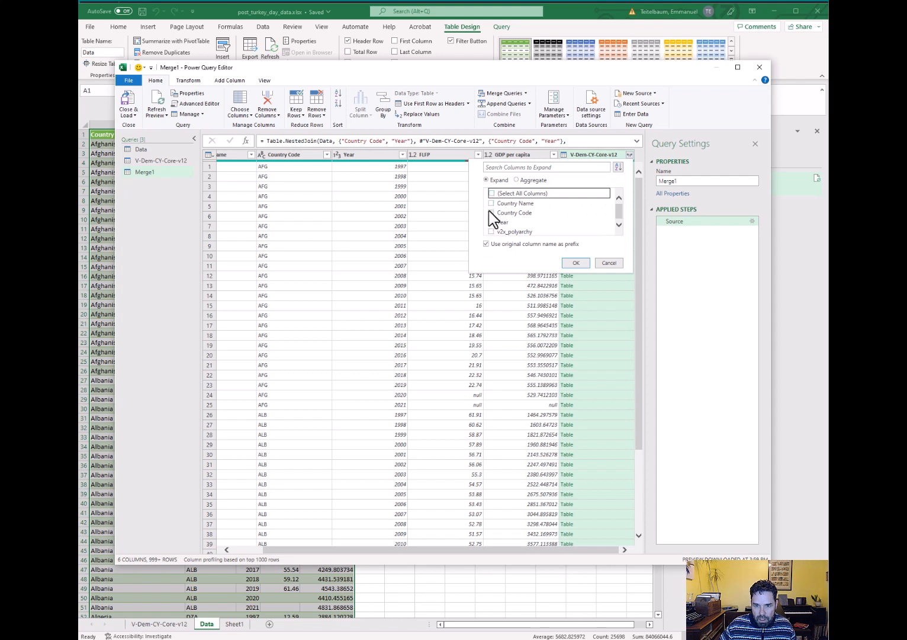
left_click(490, 212)
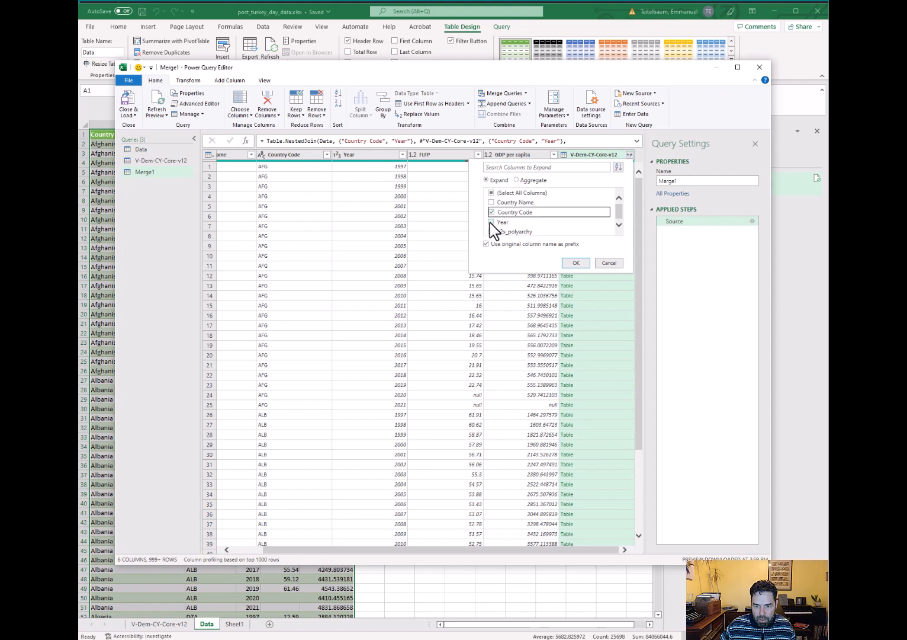
left_click(490, 222)
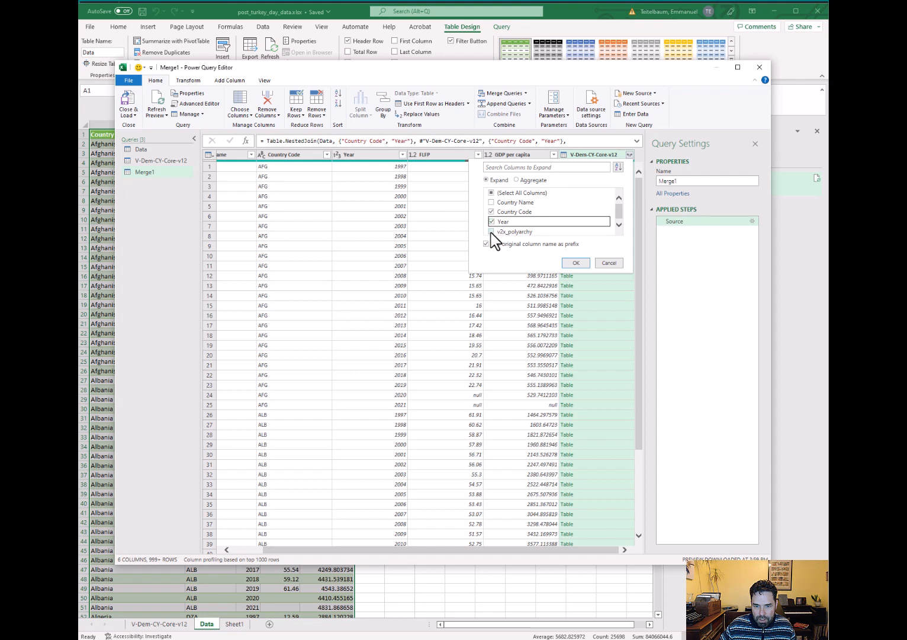
left_click(491, 231)
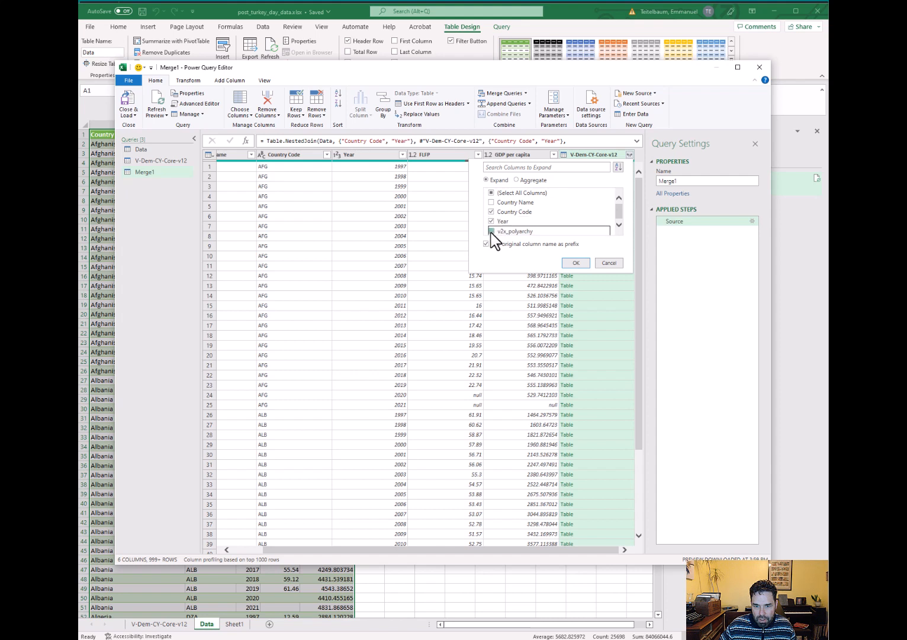
left_click(572, 265)
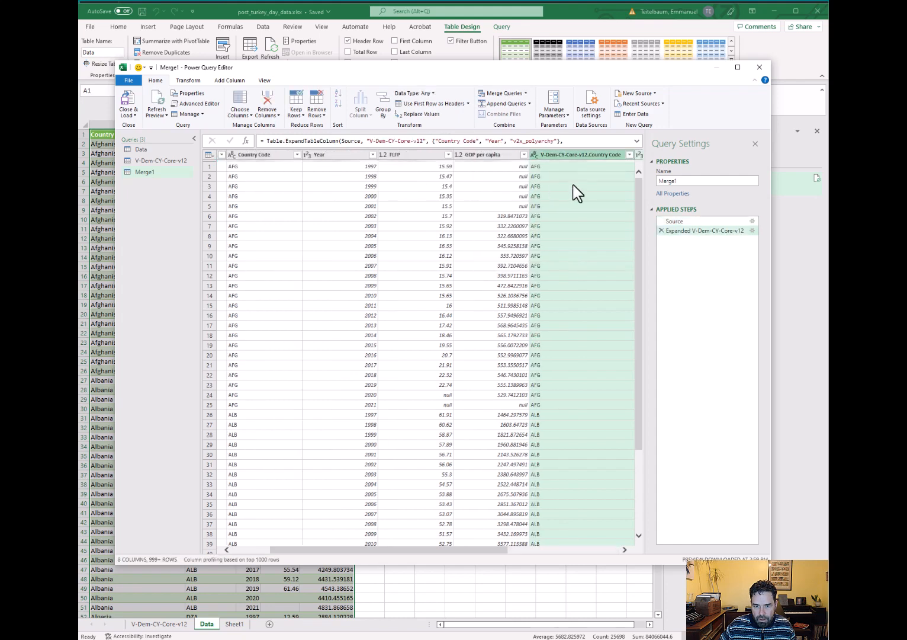
Check the expanded V-Dem country code, year and v2x_polyarchy columns against the rows of the merged query
left_click(572, 167)
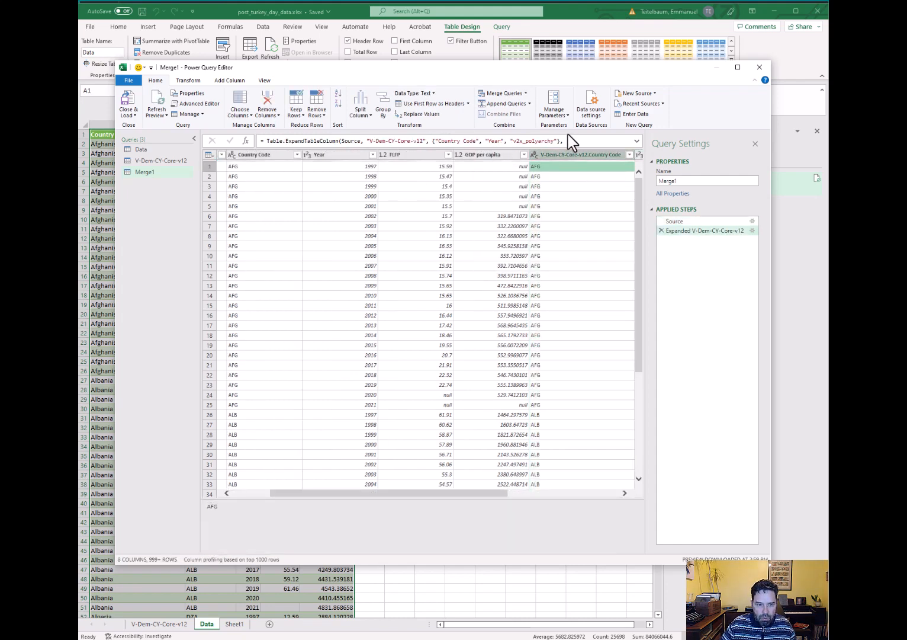
key("Left")
key("Left")
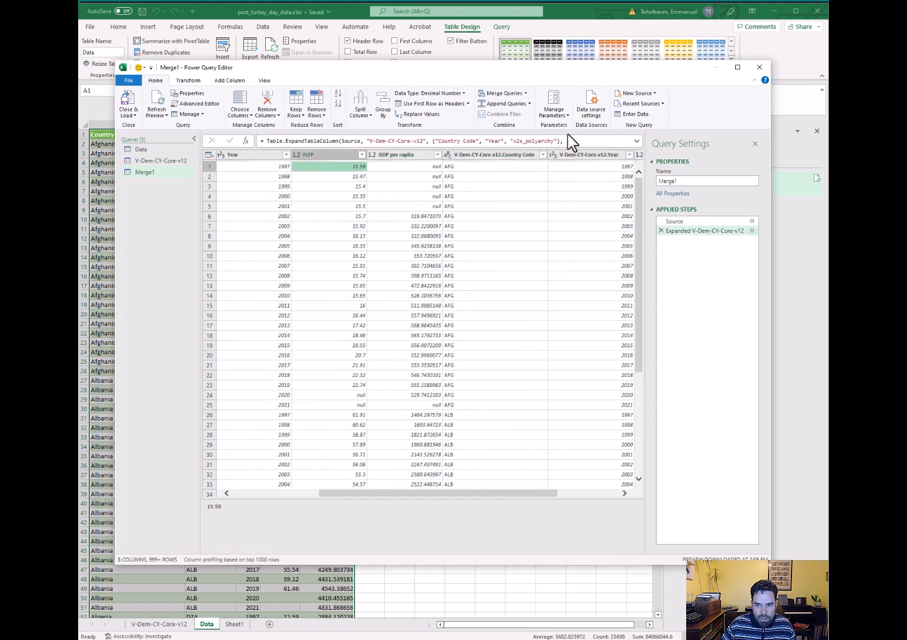
key("Right")
key("Right")
key("Right")
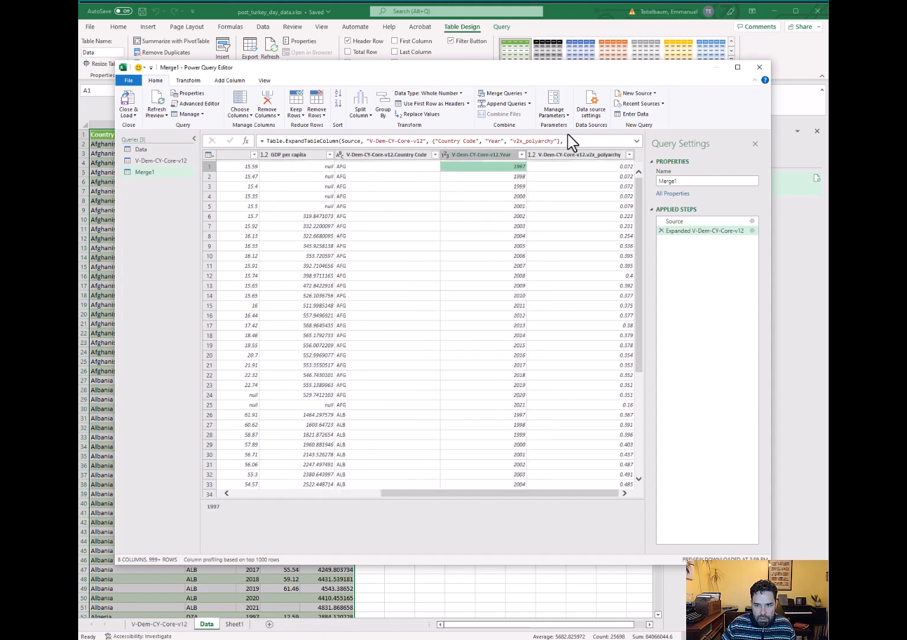
key("Right")
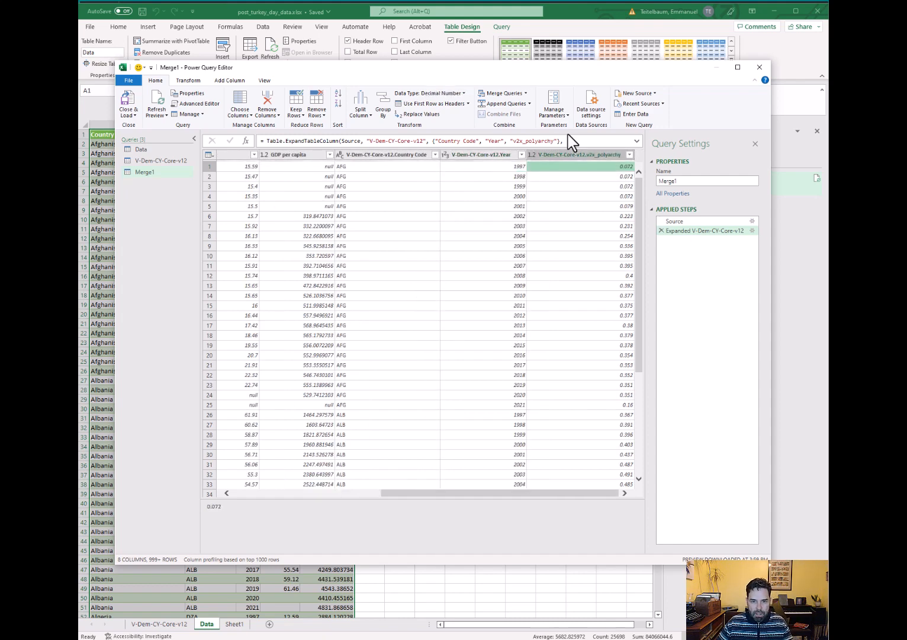
left_click(422, 170)
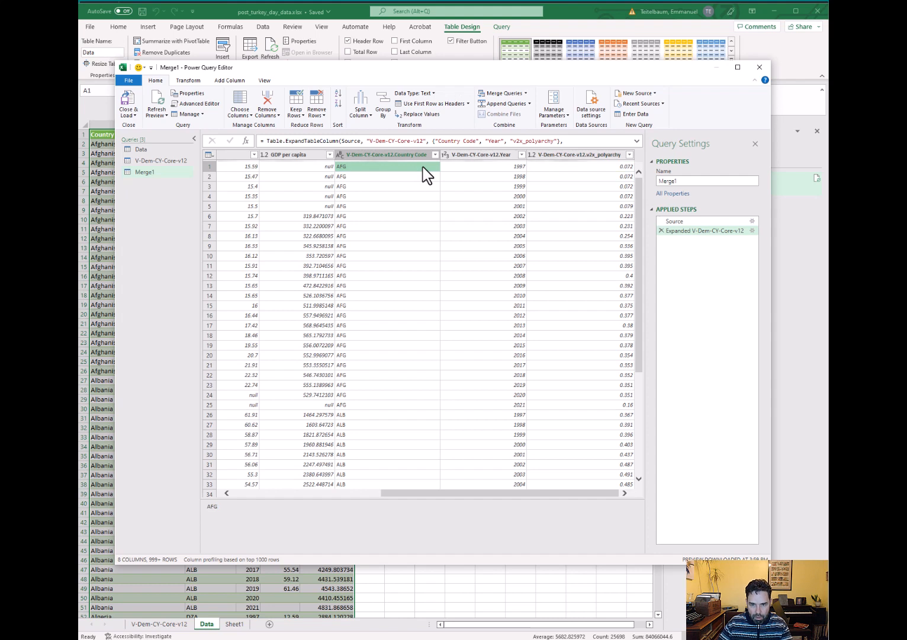
key("Right")
key("Right")
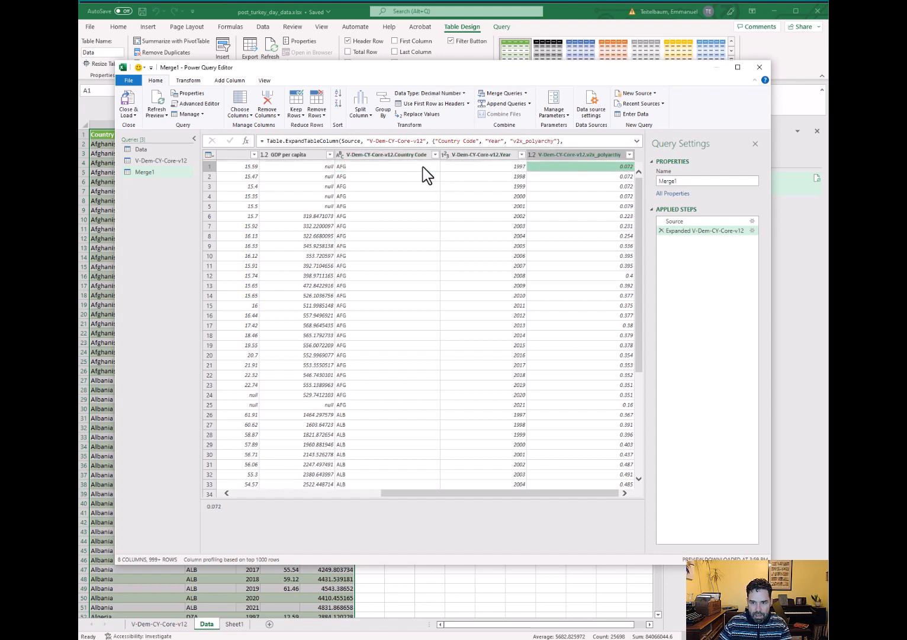
key("Down")
key("Down")
key("Down")
key("Down")
key("Down")
key("Down")
key("Down")
key("Down")
key("Down")
key("Down")
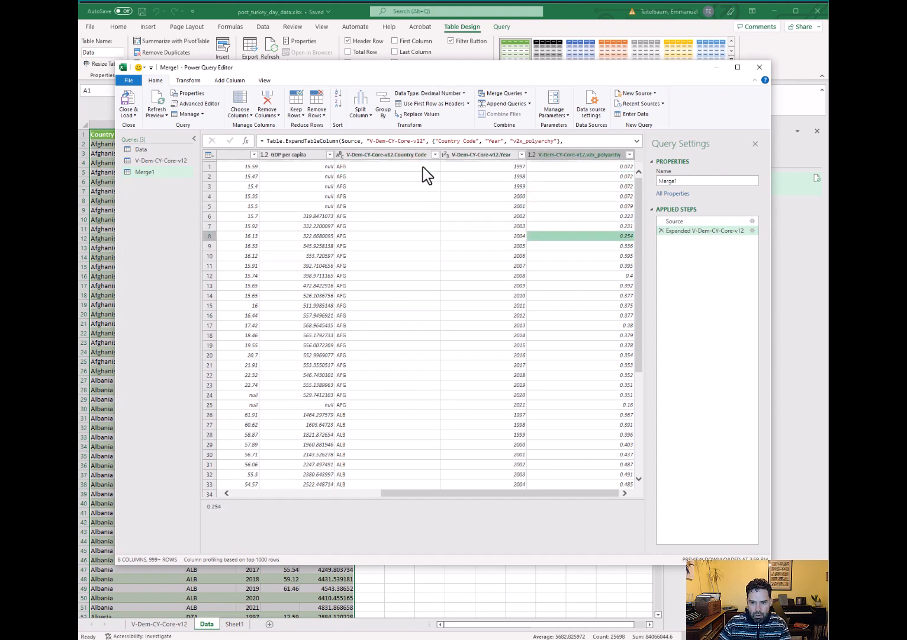
key("Down")
key("Left")
key("Left")
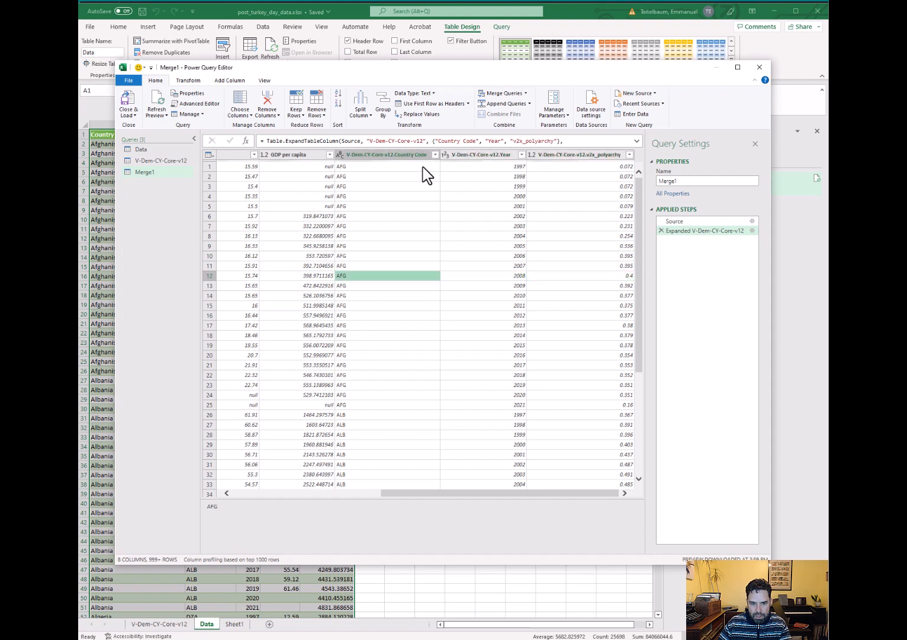
key("Left")
key("Down")
key("Right")
key("Down")
key("Down")
key("Down")
key("Down")
key("Down")
key("Down")
key("Down")
key("Down")
key("Down")
key("Down")
key("Down")
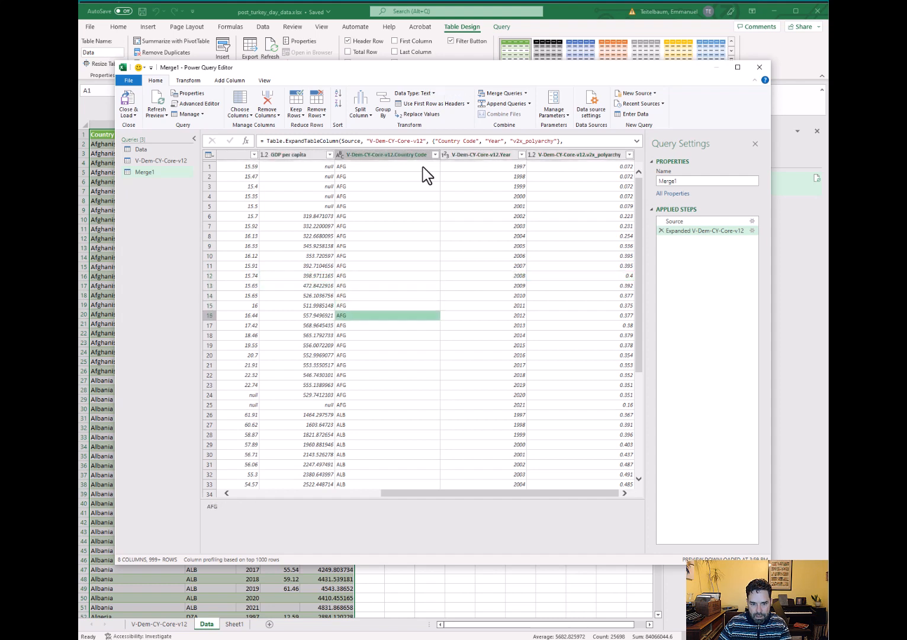
Compare the V-Dem country codes for the Afghanistan and Albania rows with the query's original Country Name and Country Code columns
key("Down")
key("Down")
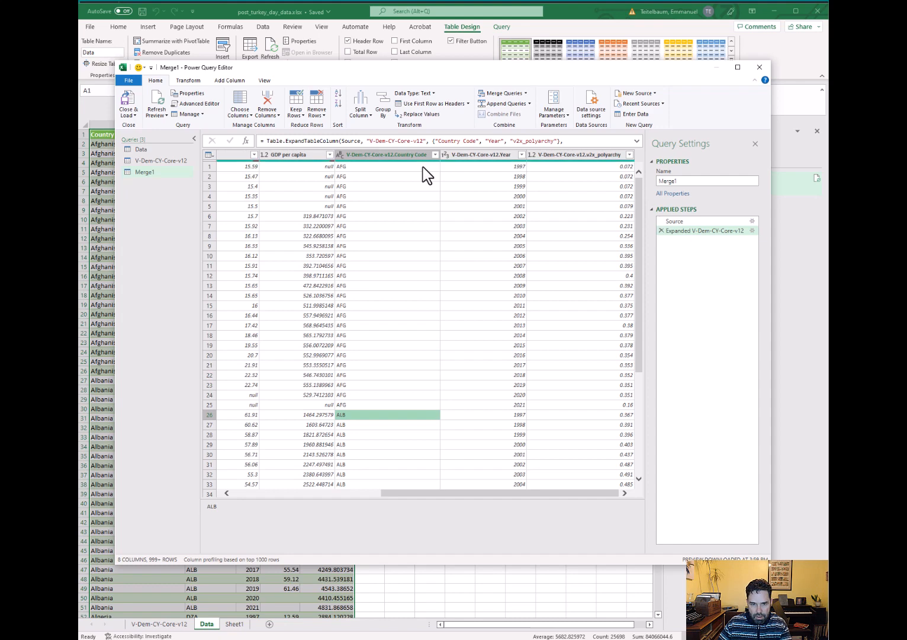
key("Down")
key("Down")
key("Down")
key("Down")
key("Down")
key("Down")
key("Down")
key("Down")
key("Down")
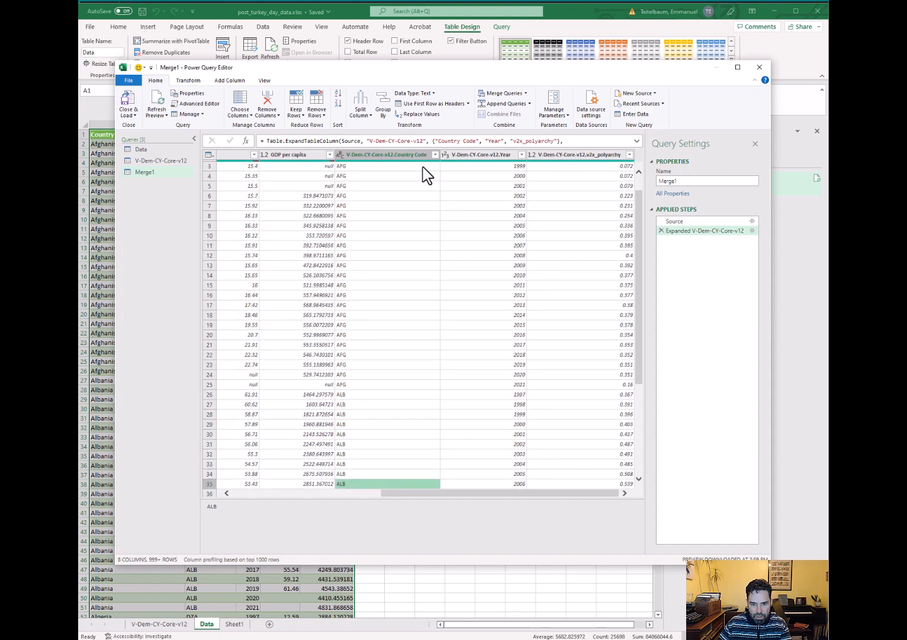
key("Down")
key("Down")
key("Down")
key("Down")
key("Down")
key("Down")
key("Down")
key("Down")
key("Left")
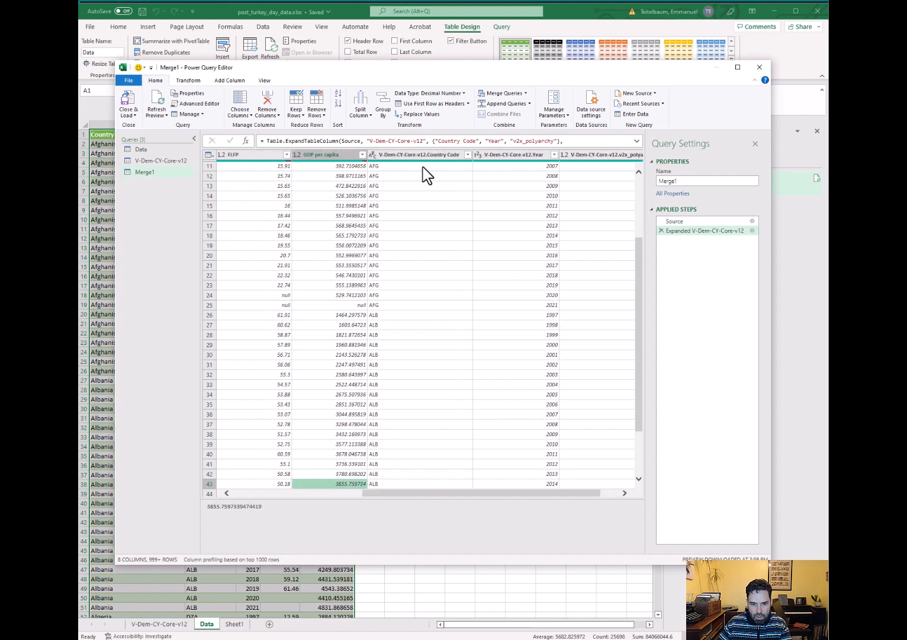
key("Left")
key("Left")
key("Left")
key("Left")
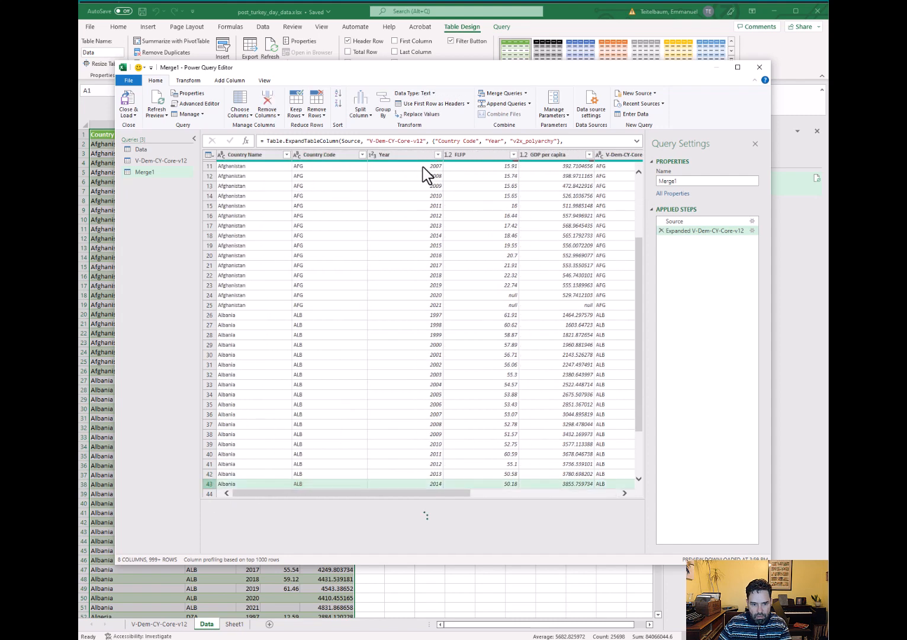
key("Right")
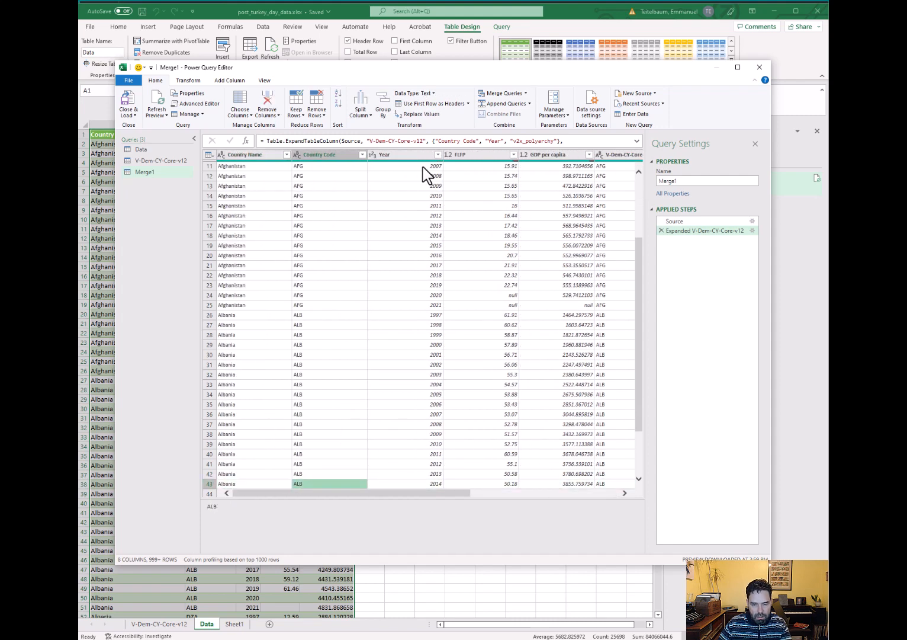
Check the first Argentina row of the merged query from Country Code across to v2x_polyarchy
key("Page_Down")
key("Page_Down")
key("Page_Down")
key("Page_Down")
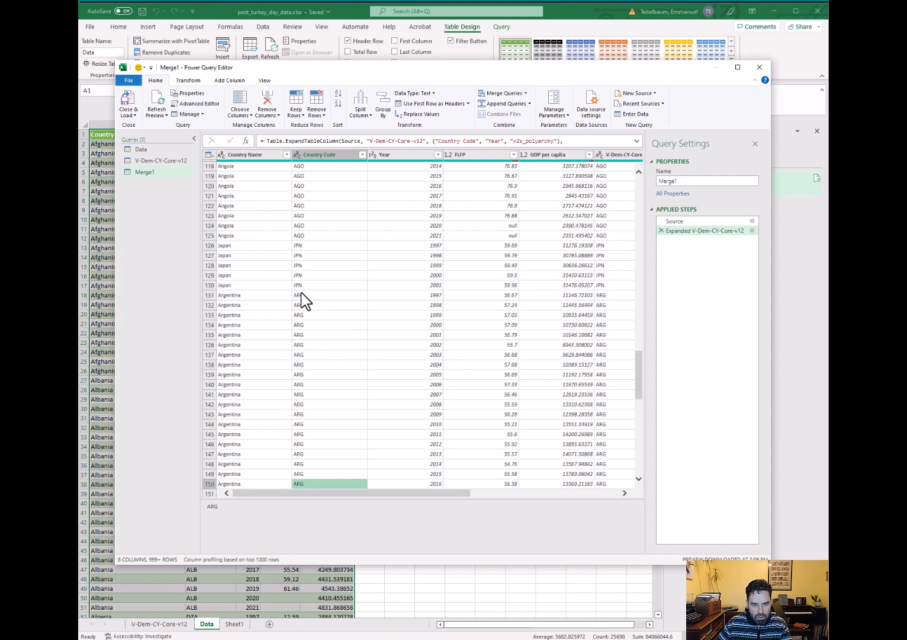
left_click(305, 294)
key("Right")
key("Right")
key("Right")
key("Right")
key("Right")
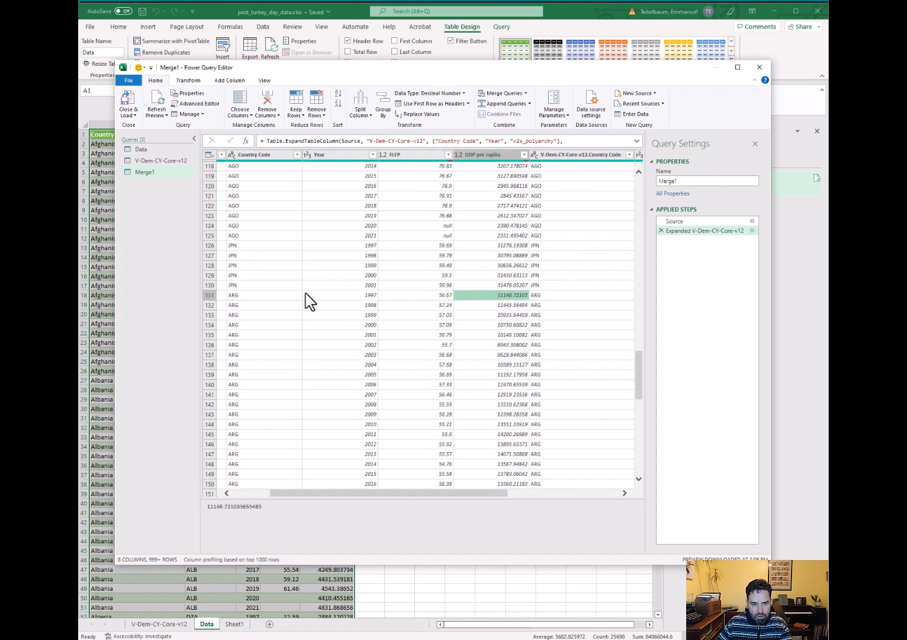
key("Right")
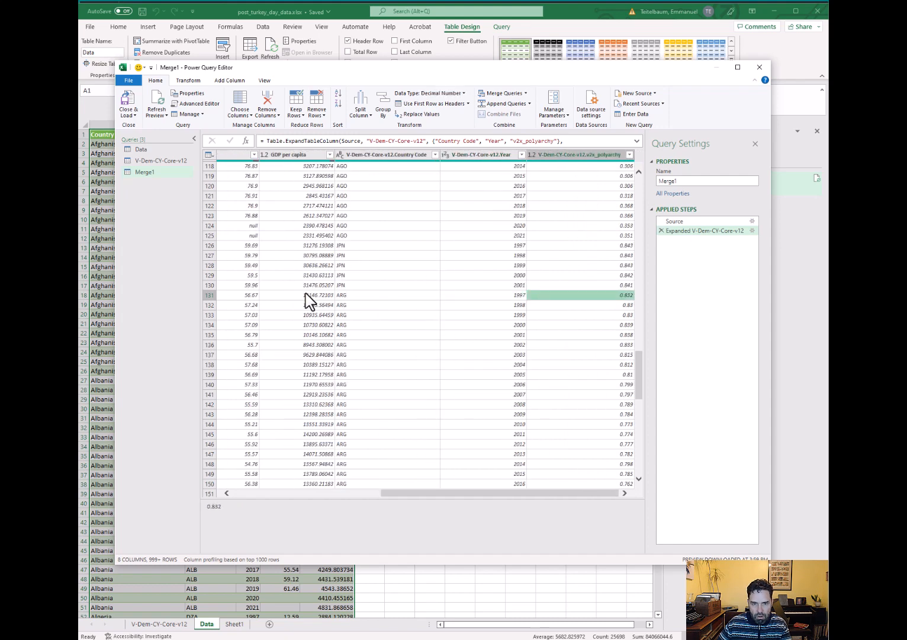
Remove the duplicate V-Dem-CY-Core-v12.Country Code and V-Dem-CY-Core-v12.Year columns from the merged query
left_click(355, 157)
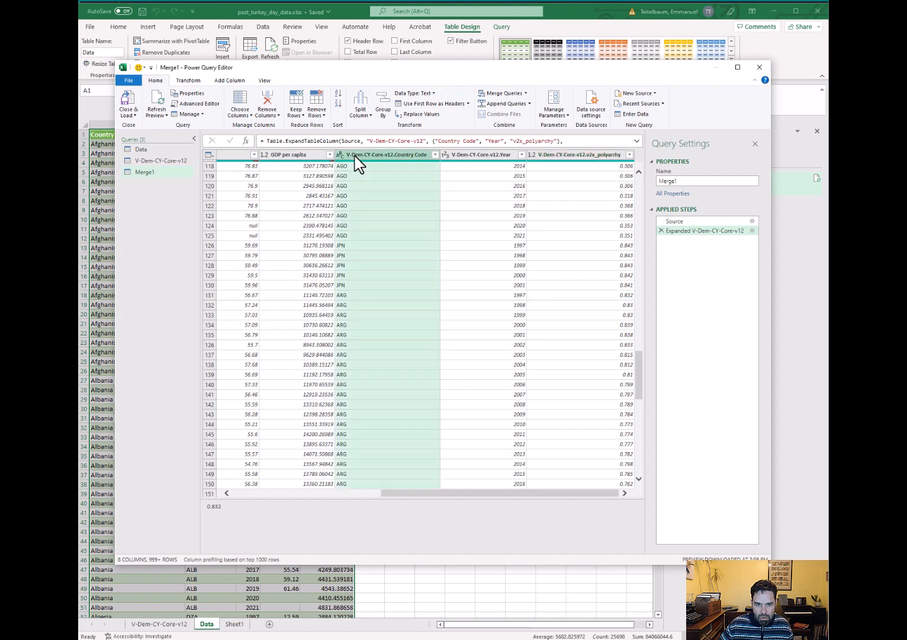
key("shift+Right")
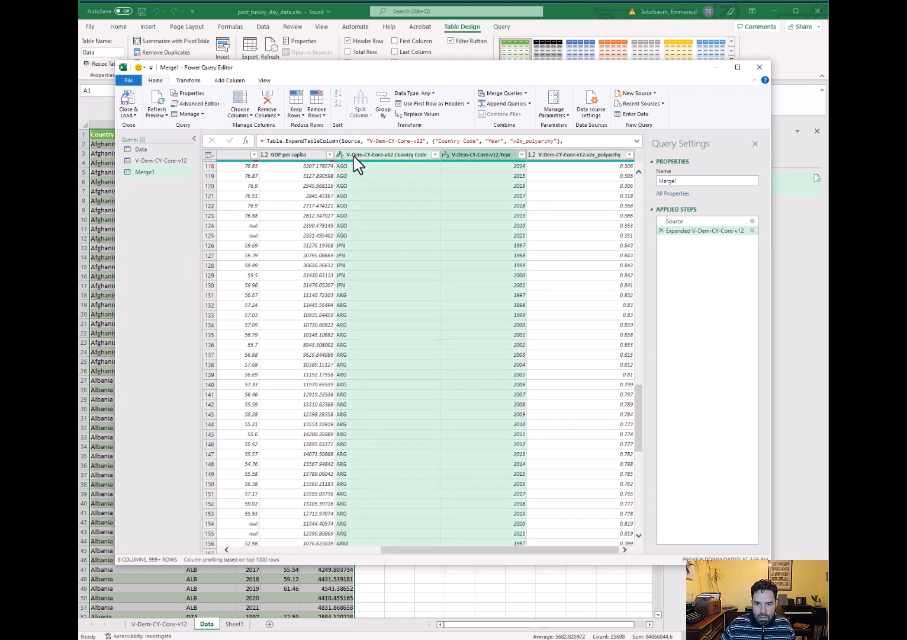
left_click(268, 102)
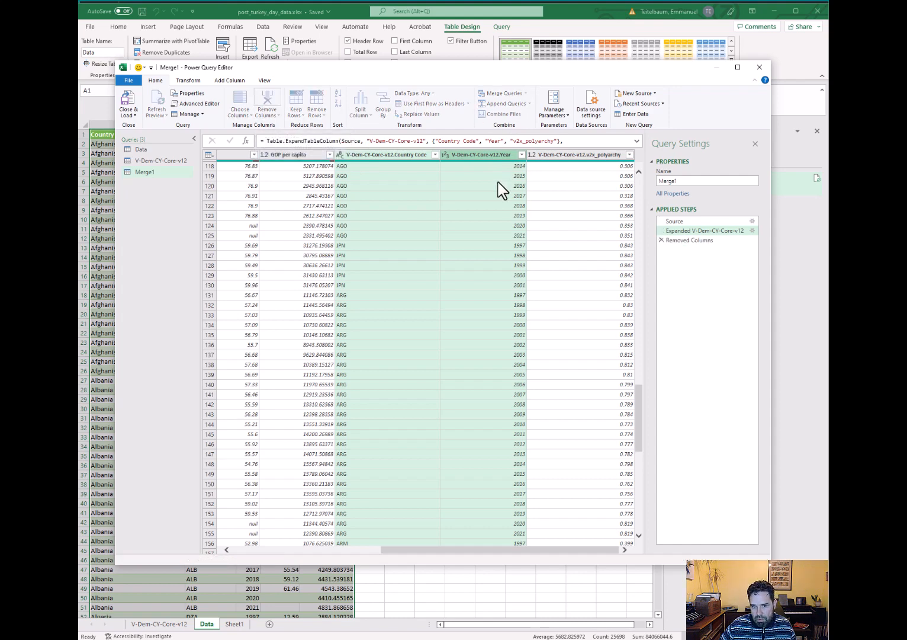
Review the remaining columns along the first row, from Country Name to the V-Dem polyarchy column
left_click(555, 168)
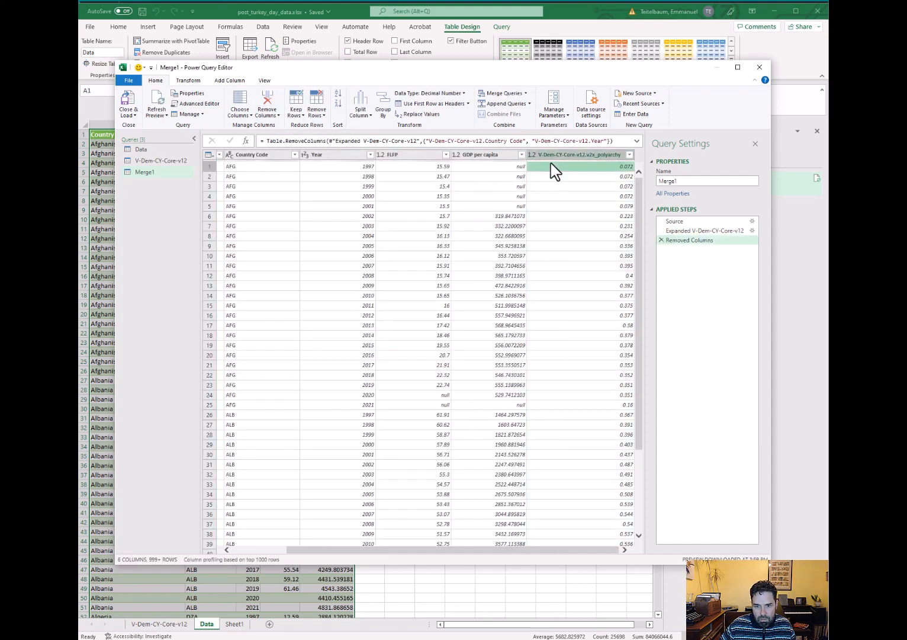
key("Left")
key("Left")
key("Left")
key("Left")
key("Left")
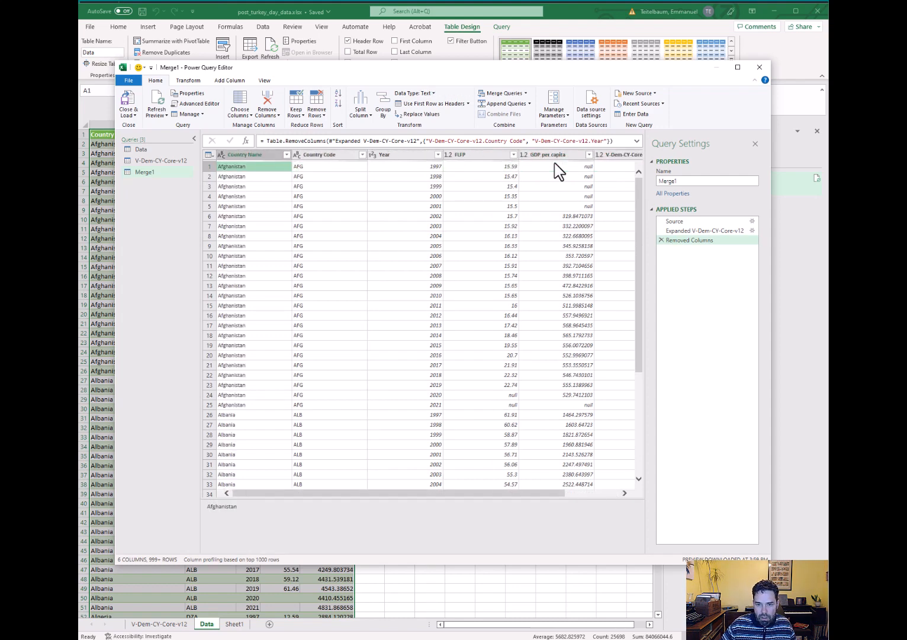
key("Right")
key("Right")
key("Right")
key("Right")
key("Right")
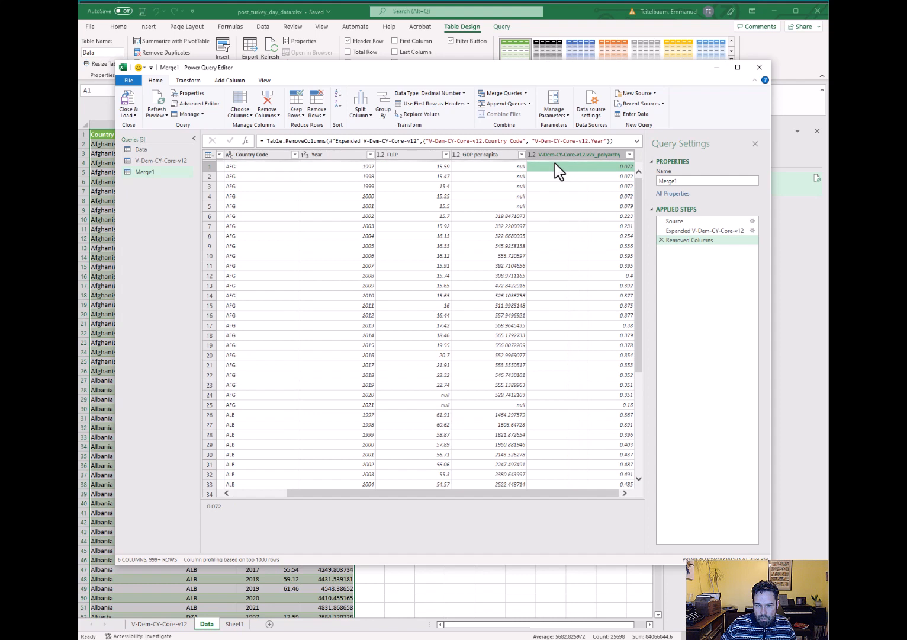
key("Left")
key("Left")
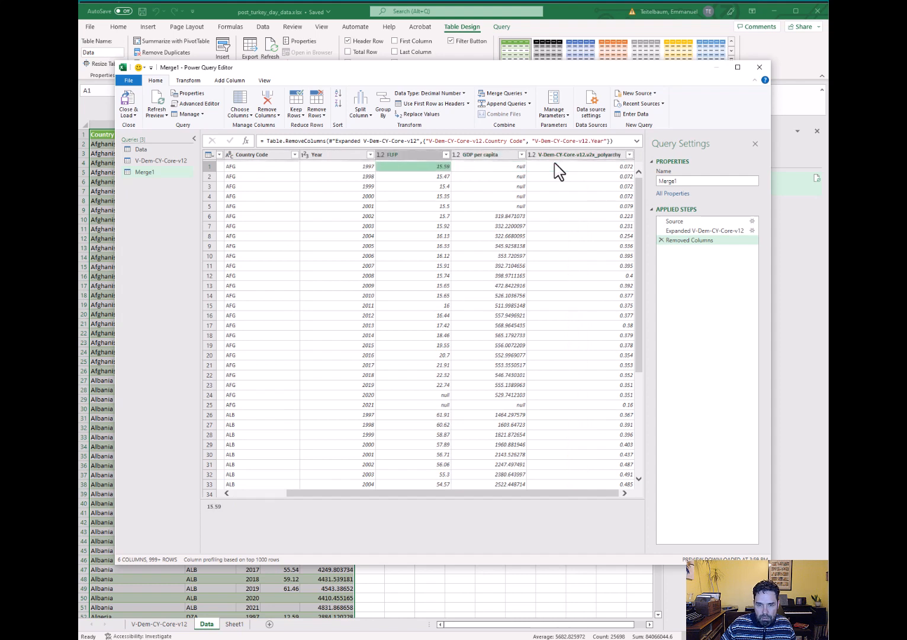
key("Right")
key("Right")
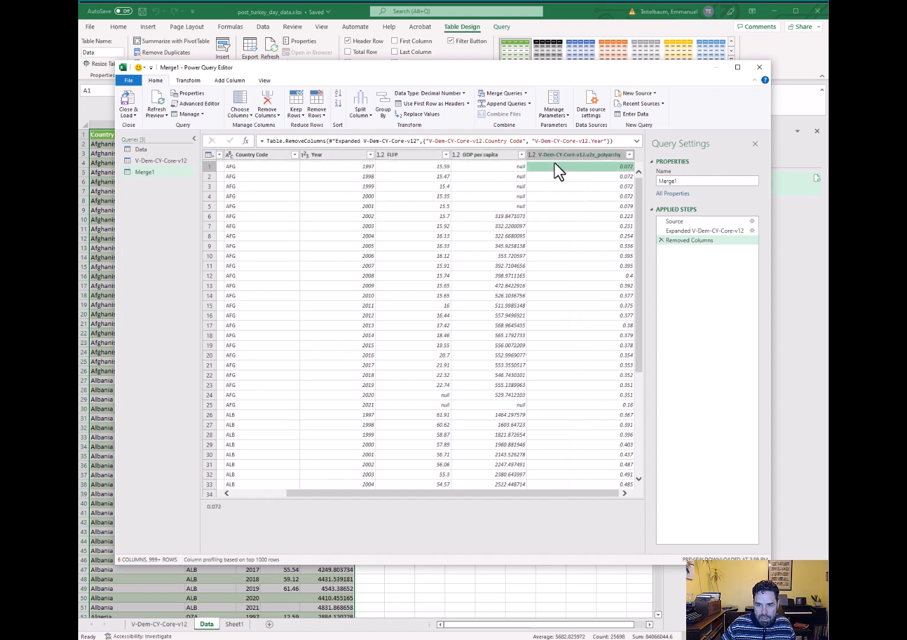
Rename the V-Dem-CY-Core-v12.v2x_polyarchy column as Polyarchy
left_click(595, 155)
double_click(595, 155)
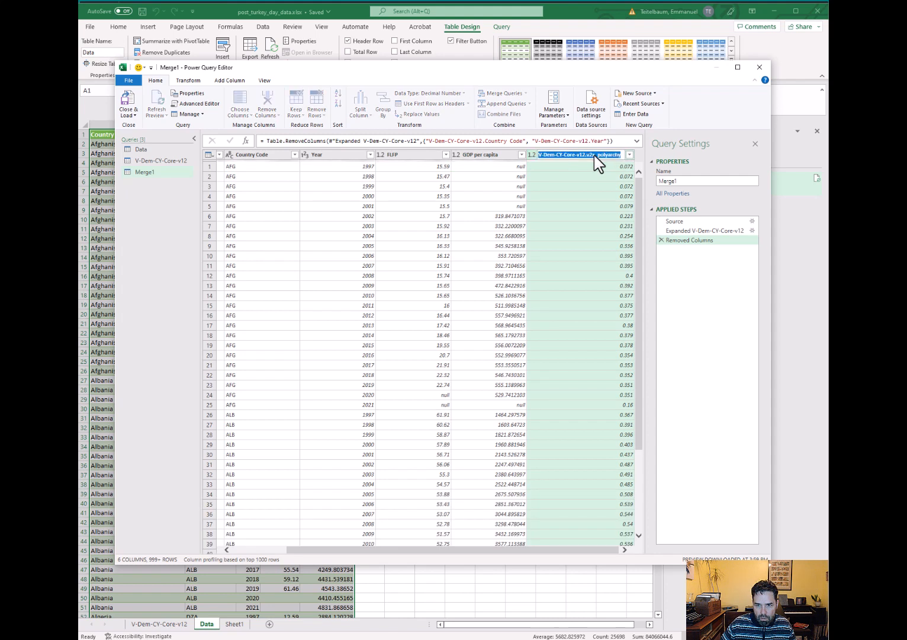
type("Po")
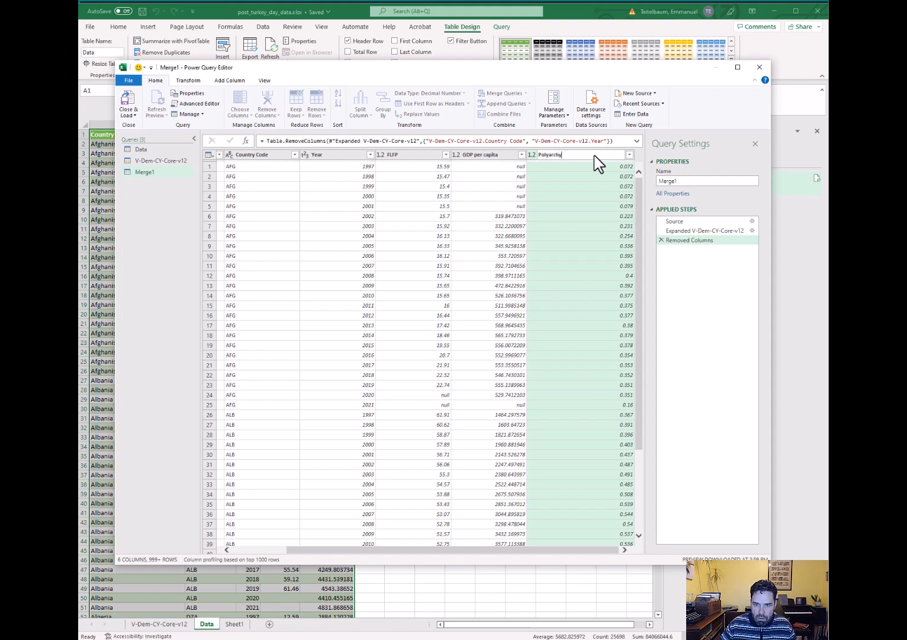
type("lyarchy")
key("Return")
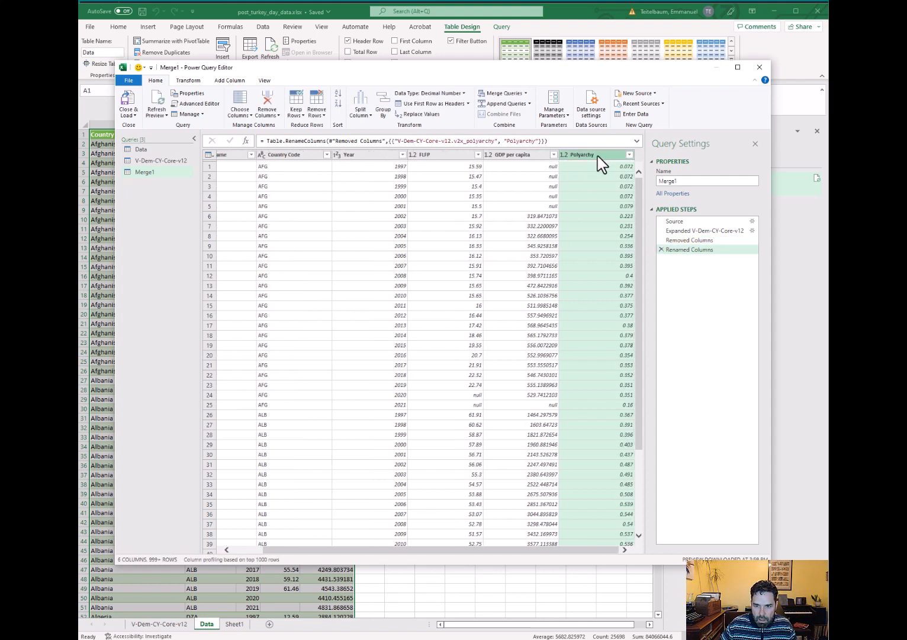
Look over the first row of the merged query from Polyarchy back to Country Name and Country Code
left_click(583, 169)
key("Left")
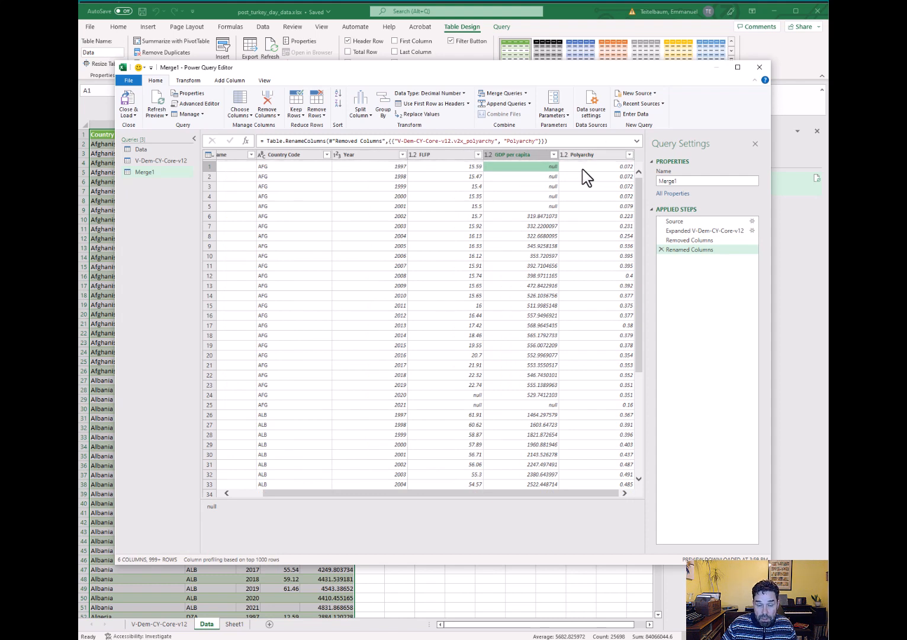
key("Left")
key("Left")
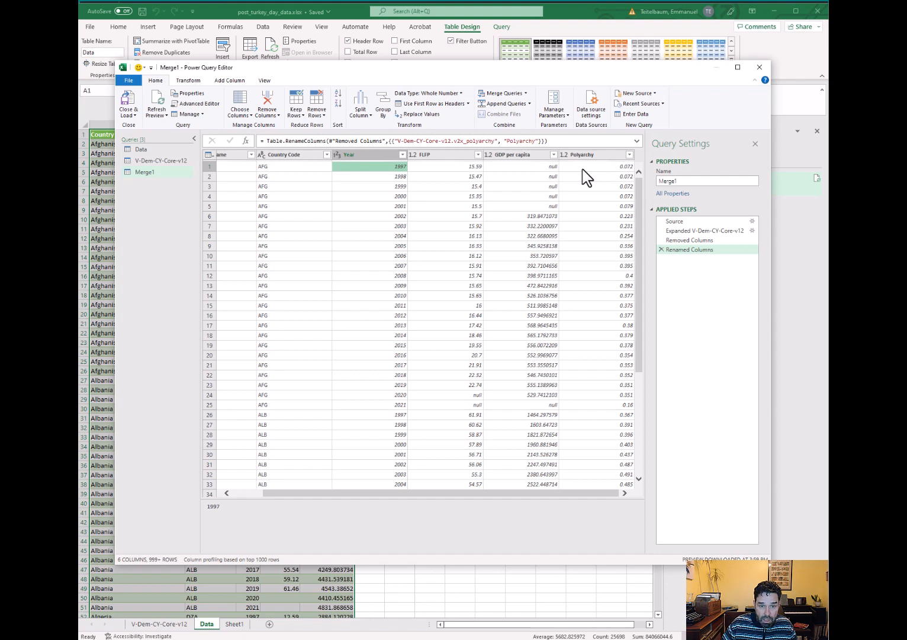
key("Left")
key("Left")
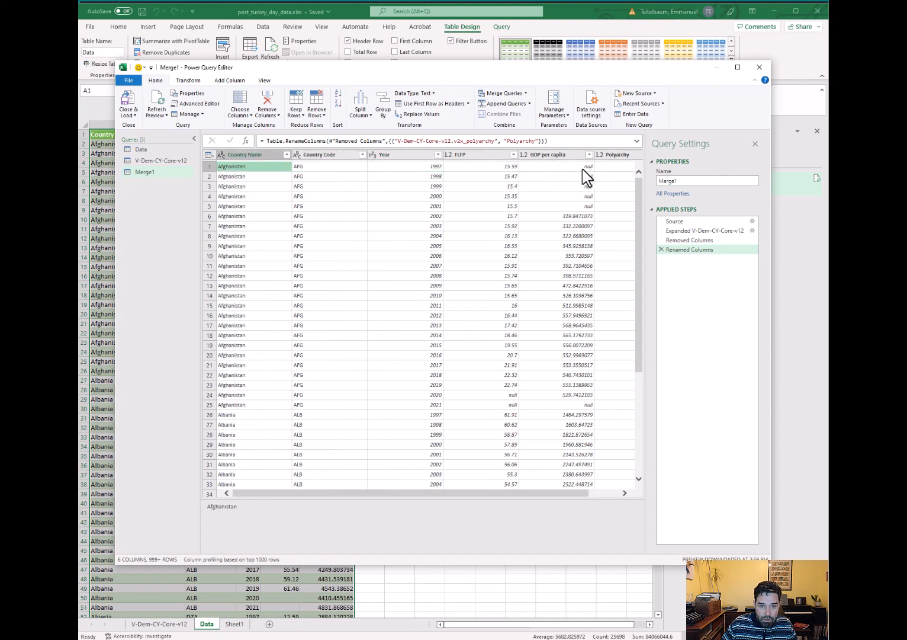
key("Left")
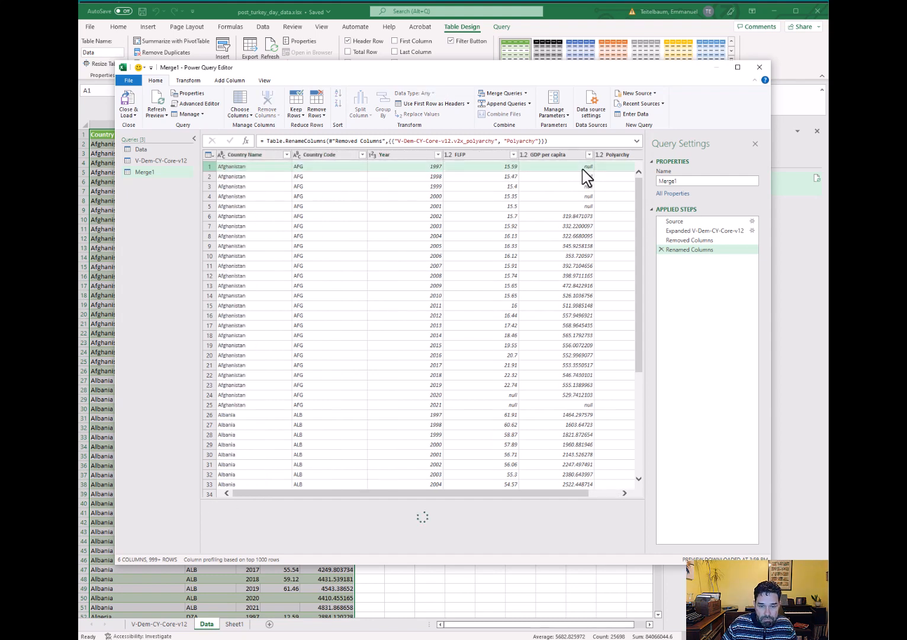
key("Right")
key("Right")
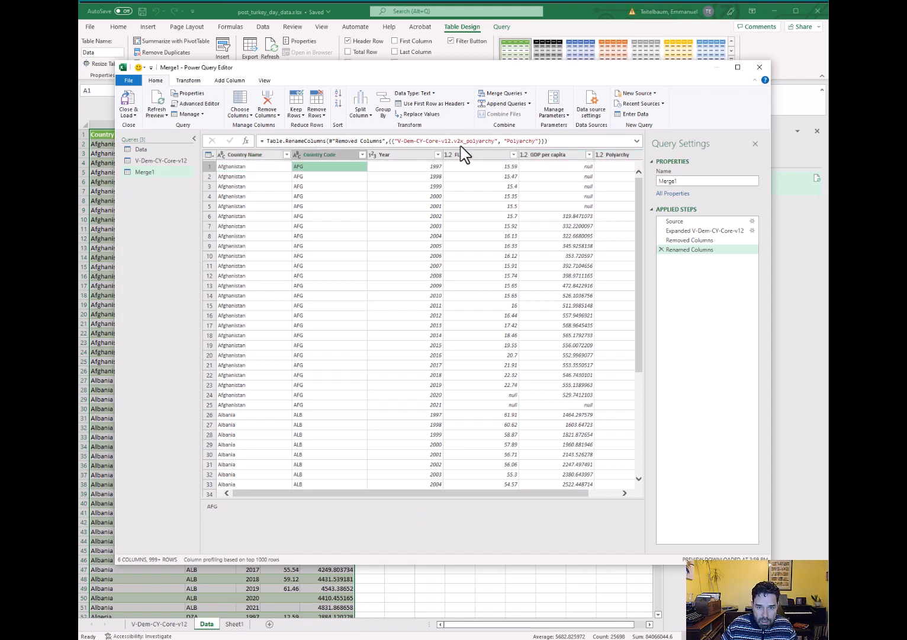
Change the Year column's data type to Text
left_click(421, 155)
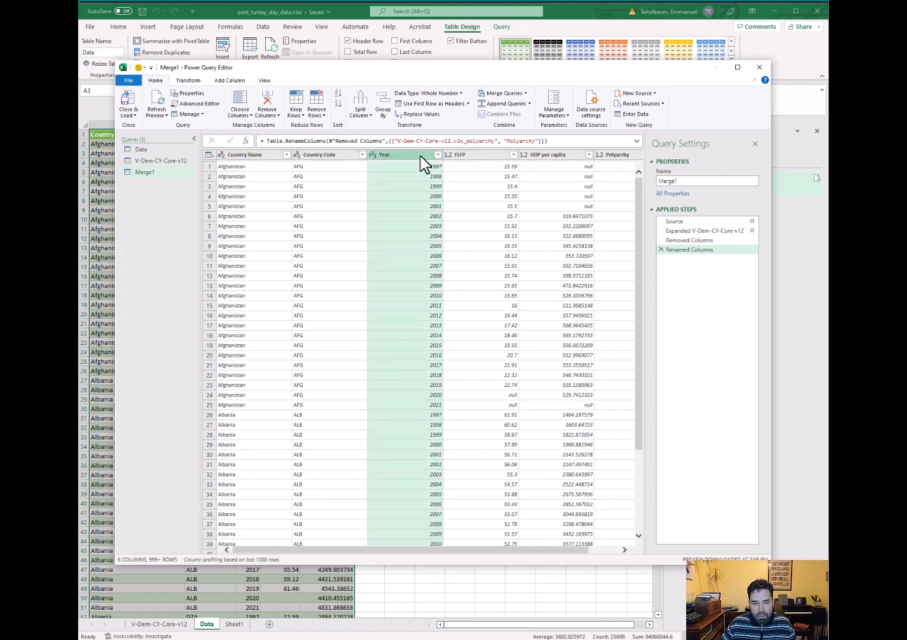
right_click(421, 160)
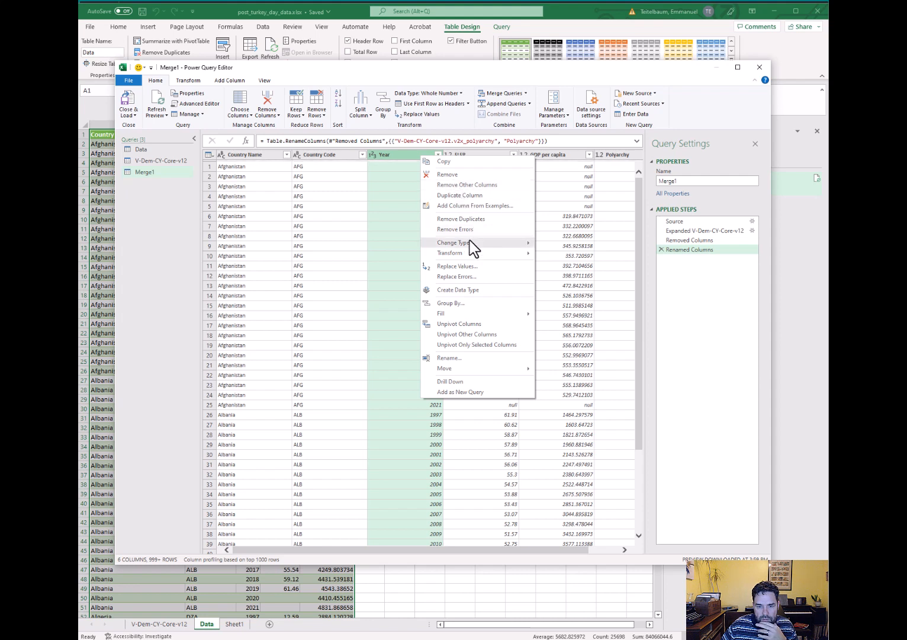
mouse_move(472, 245)
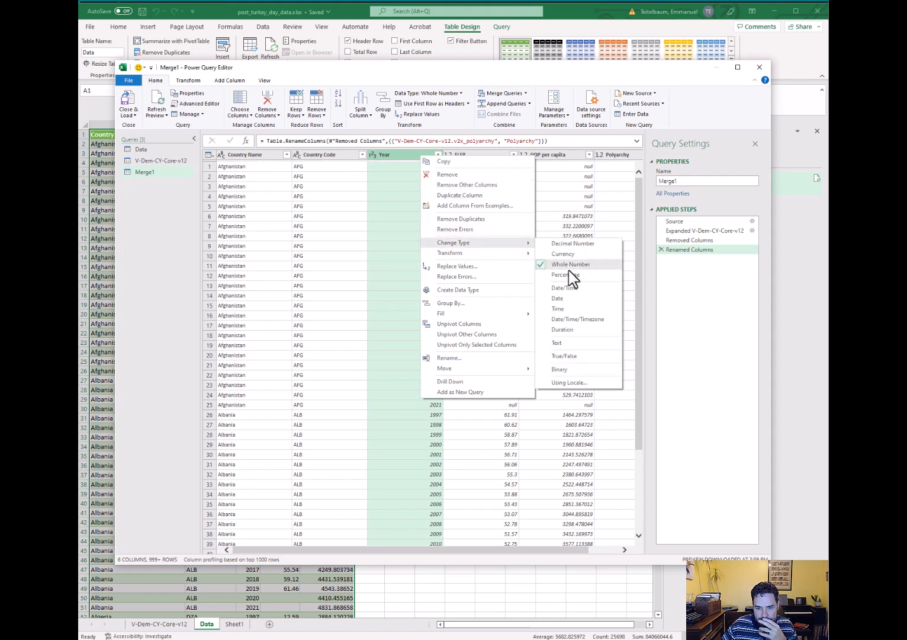
left_click(573, 342)
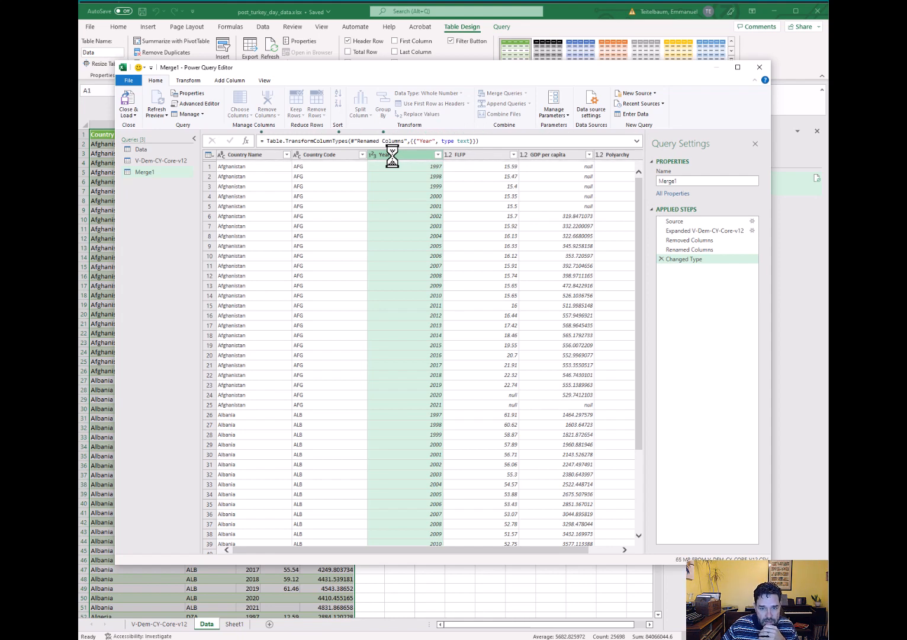
Convert the Year column from text to the Date type, adding the conversion as a new step
right_click(400, 155)
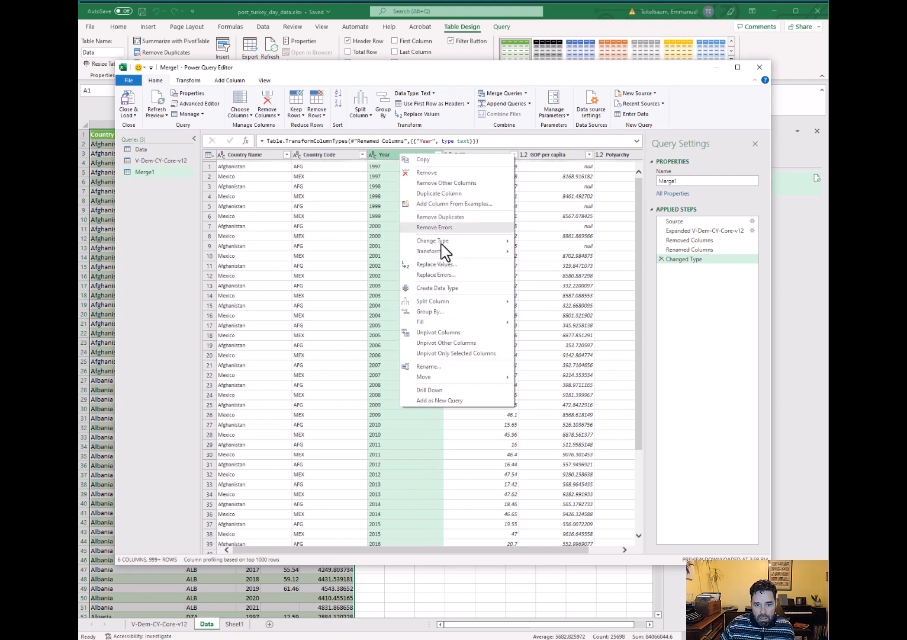
mouse_move(447, 241)
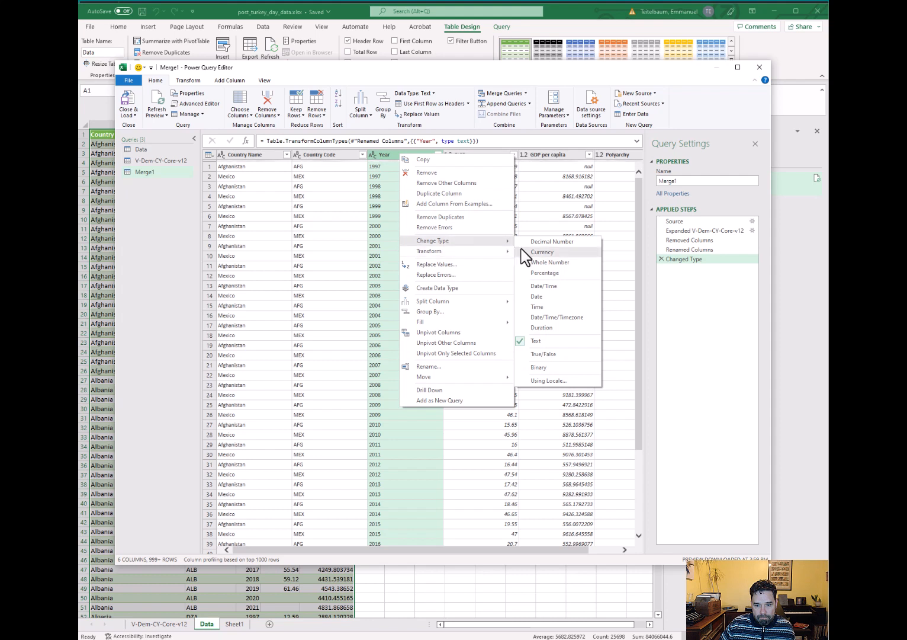
left_click(549, 296)
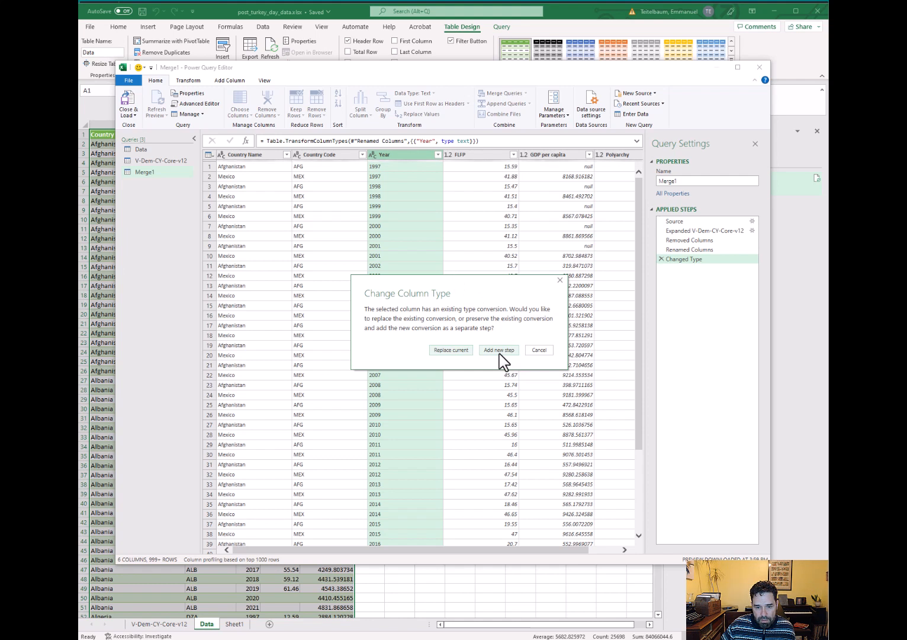
left_click(500, 350)
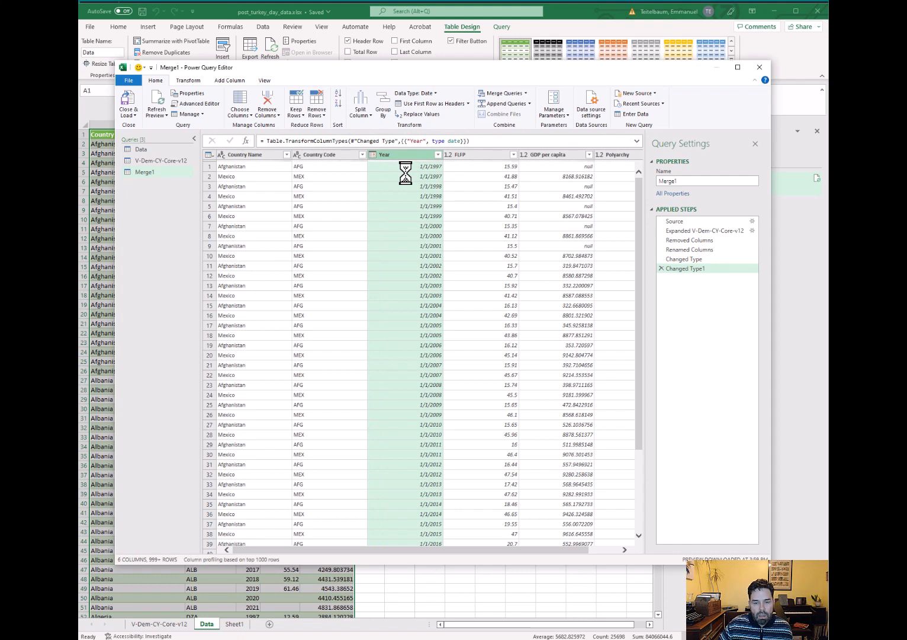
left_click(412, 169)
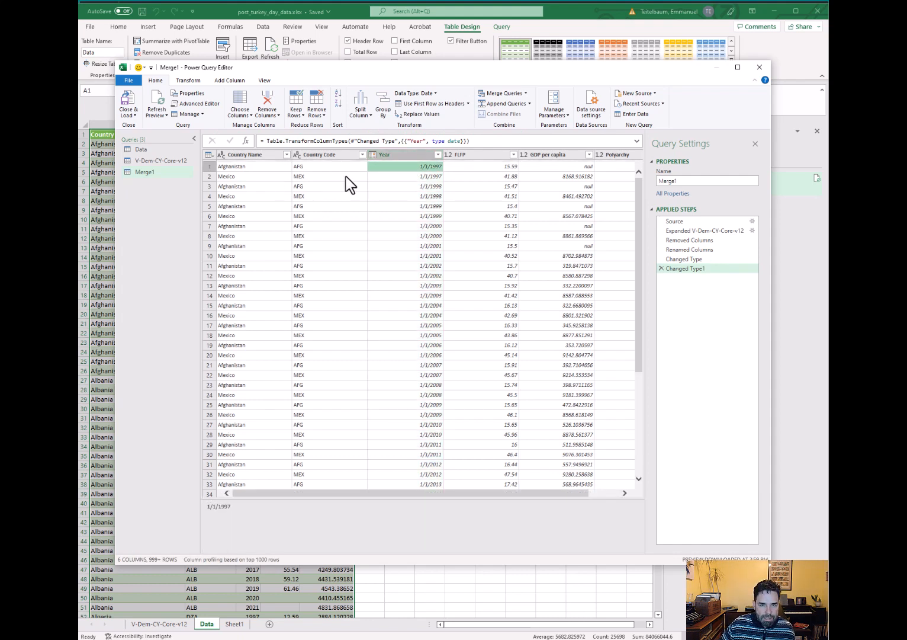
Sort the merged query by Country Name in ascending order
left_click(256, 166)
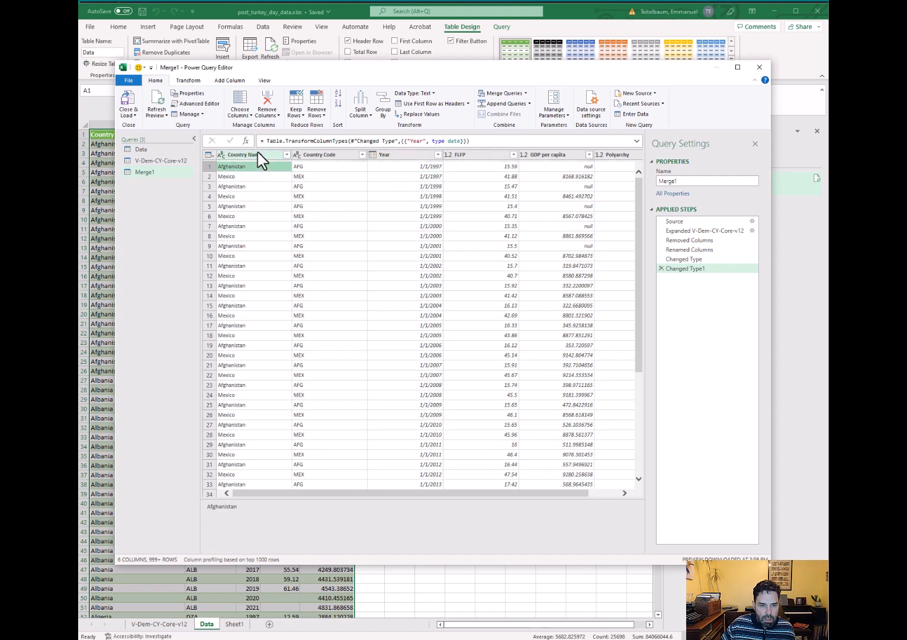
left_click(259, 155)
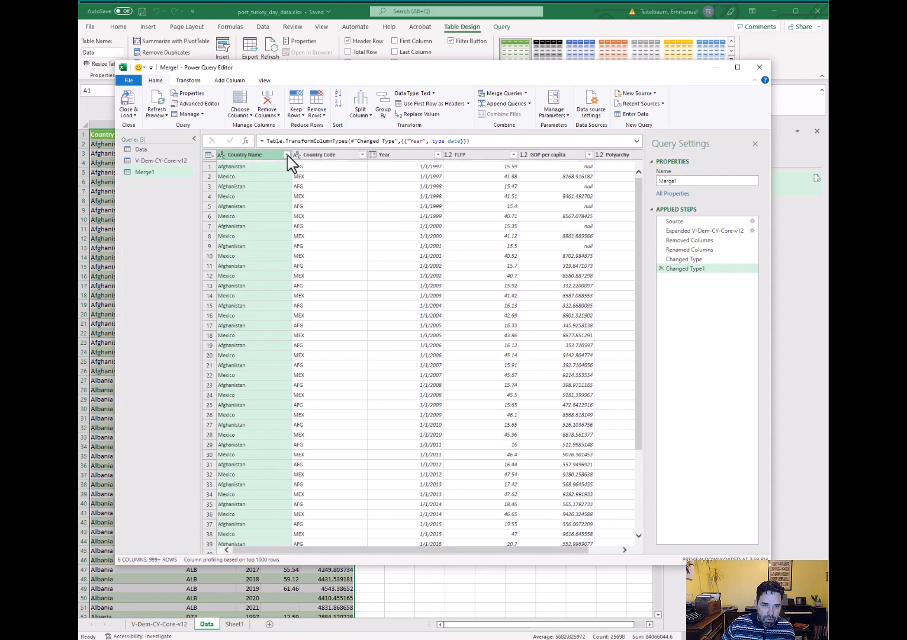
left_click(287, 155)
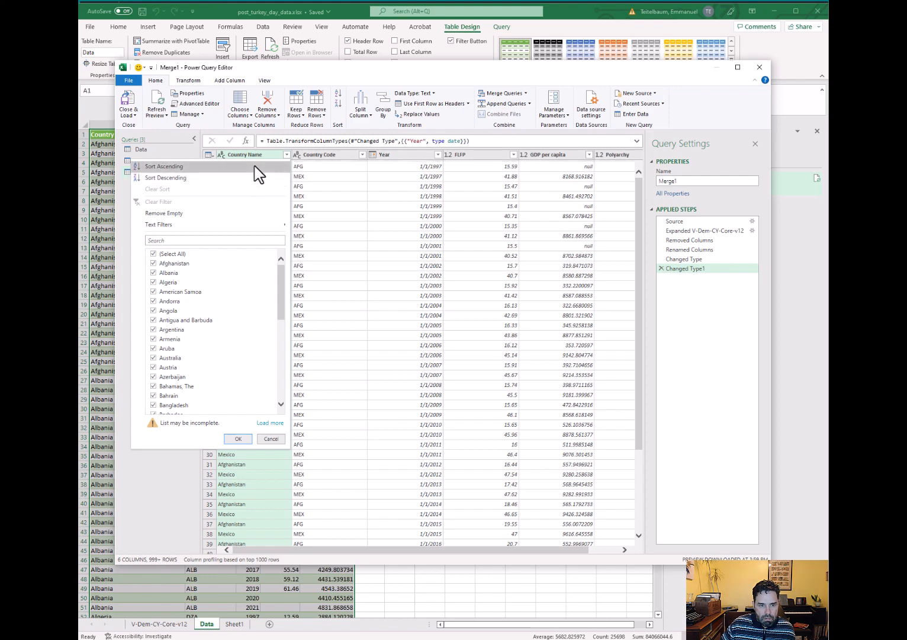
left_click(164, 166)
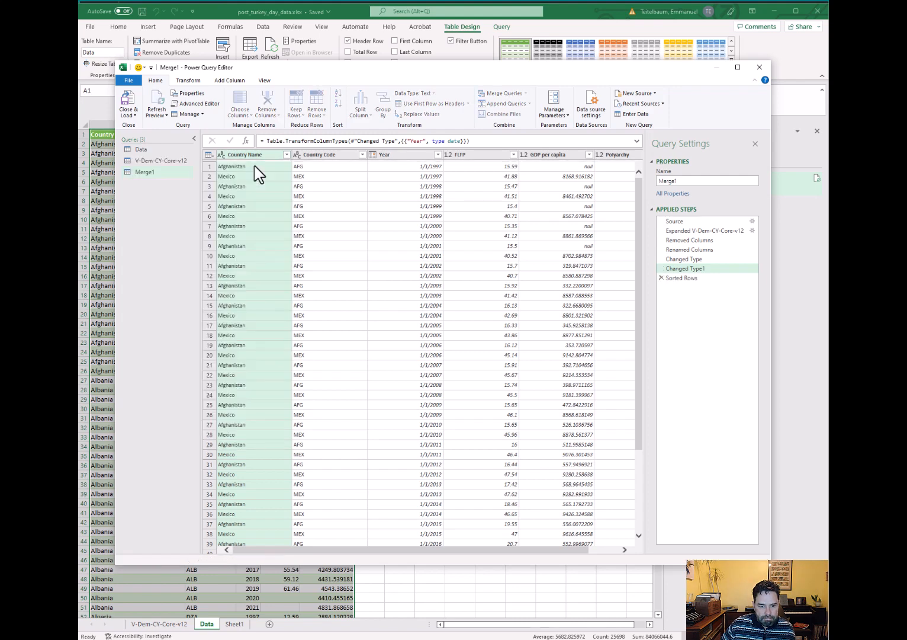
Add an ascending sort on the Year column as the second sort level within each country
left_click(421, 159)
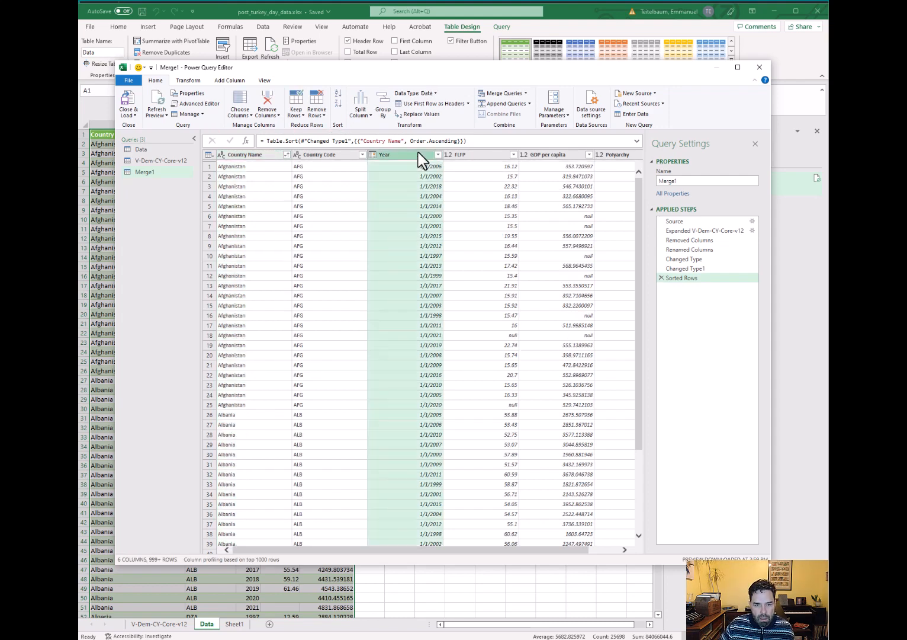
left_click(438, 154)
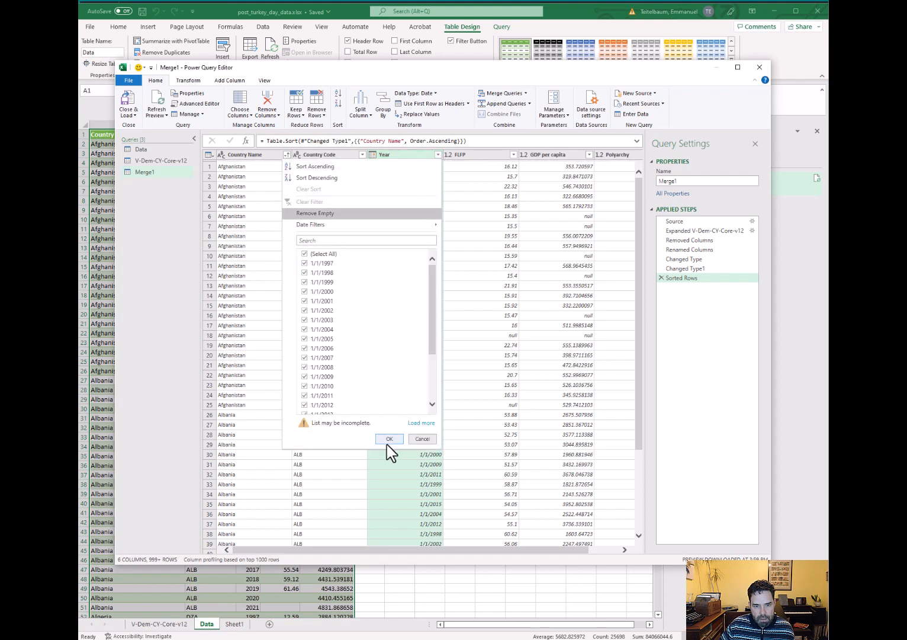
left_click(314, 169)
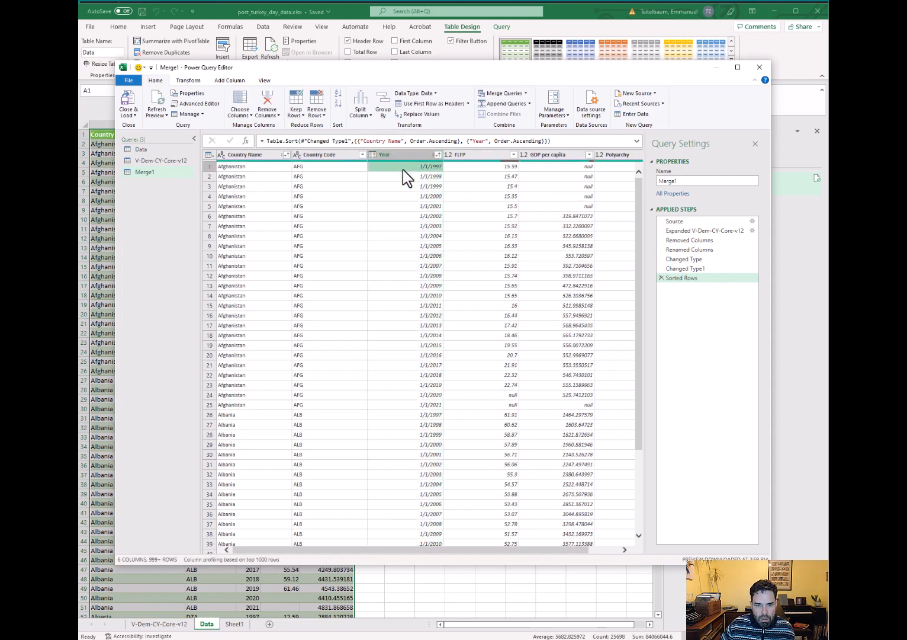
Check the sorted query's first row across to Polyarchy and back to Country Name
key("Right")
key("Right")
key("Right")
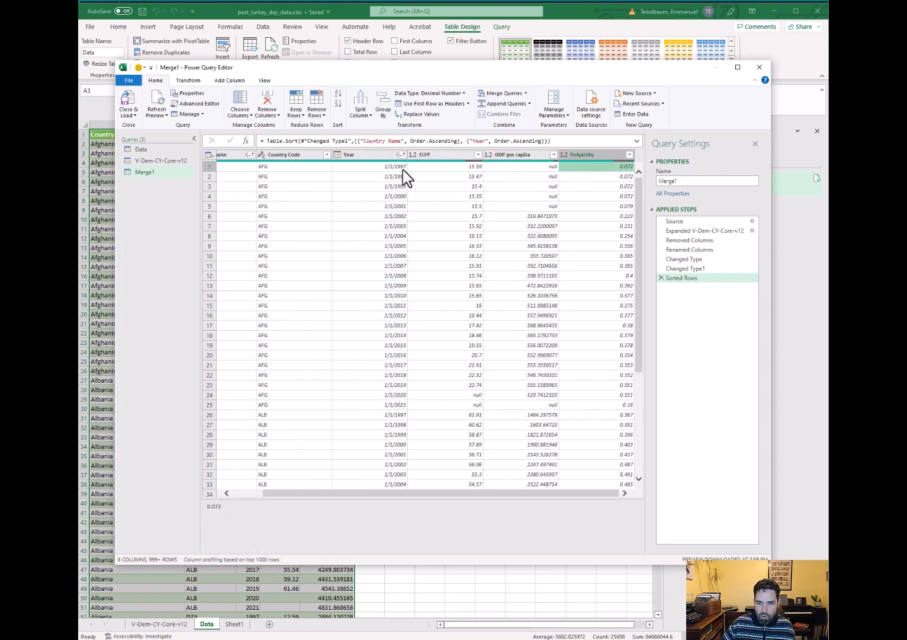
key("Left")
key("Left")
key("Left")
key("Left")
key("Left")
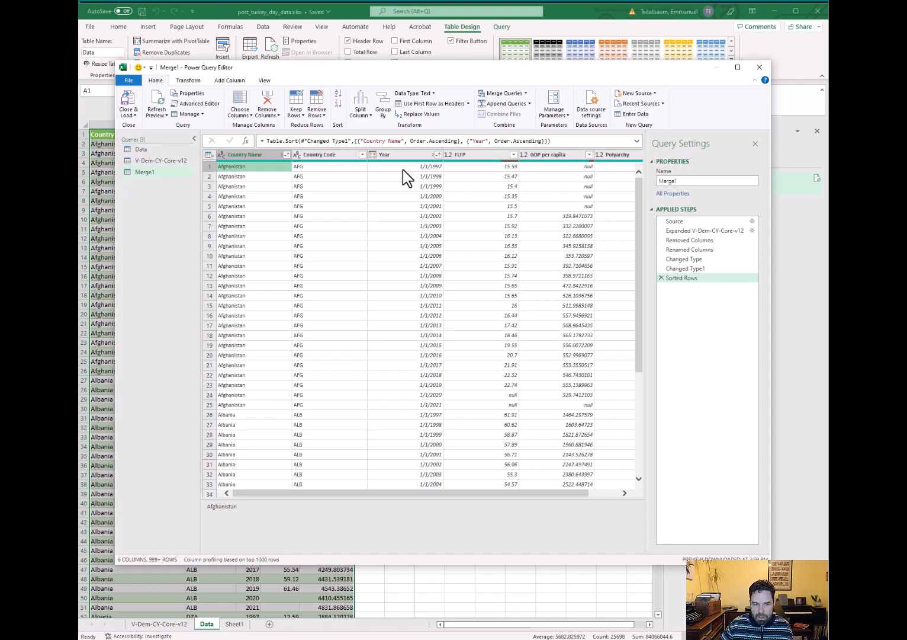
Close the query editor, loading the merged query into a worksheet, and save the workbook
left_click(129, 107)
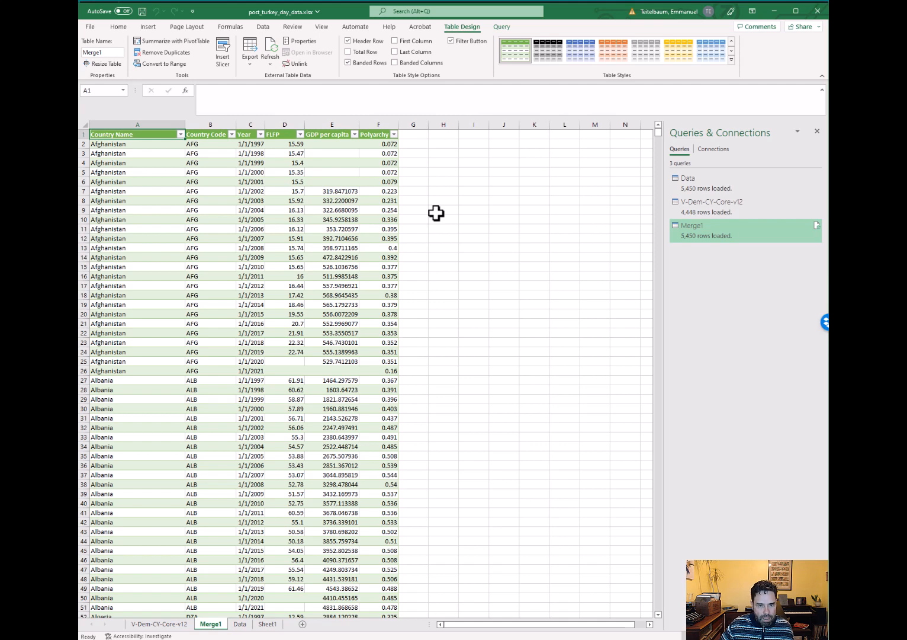
left_click(142, 12)
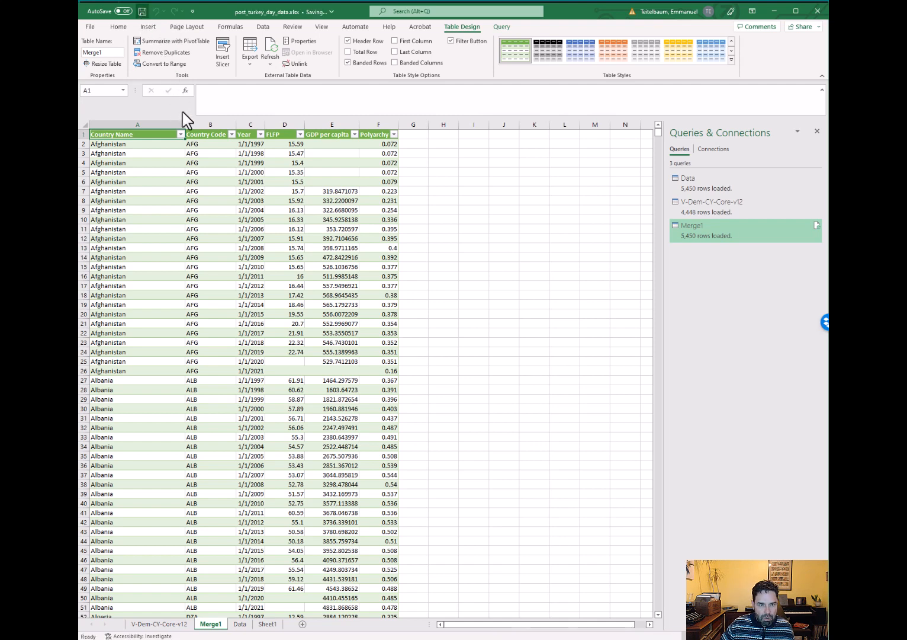